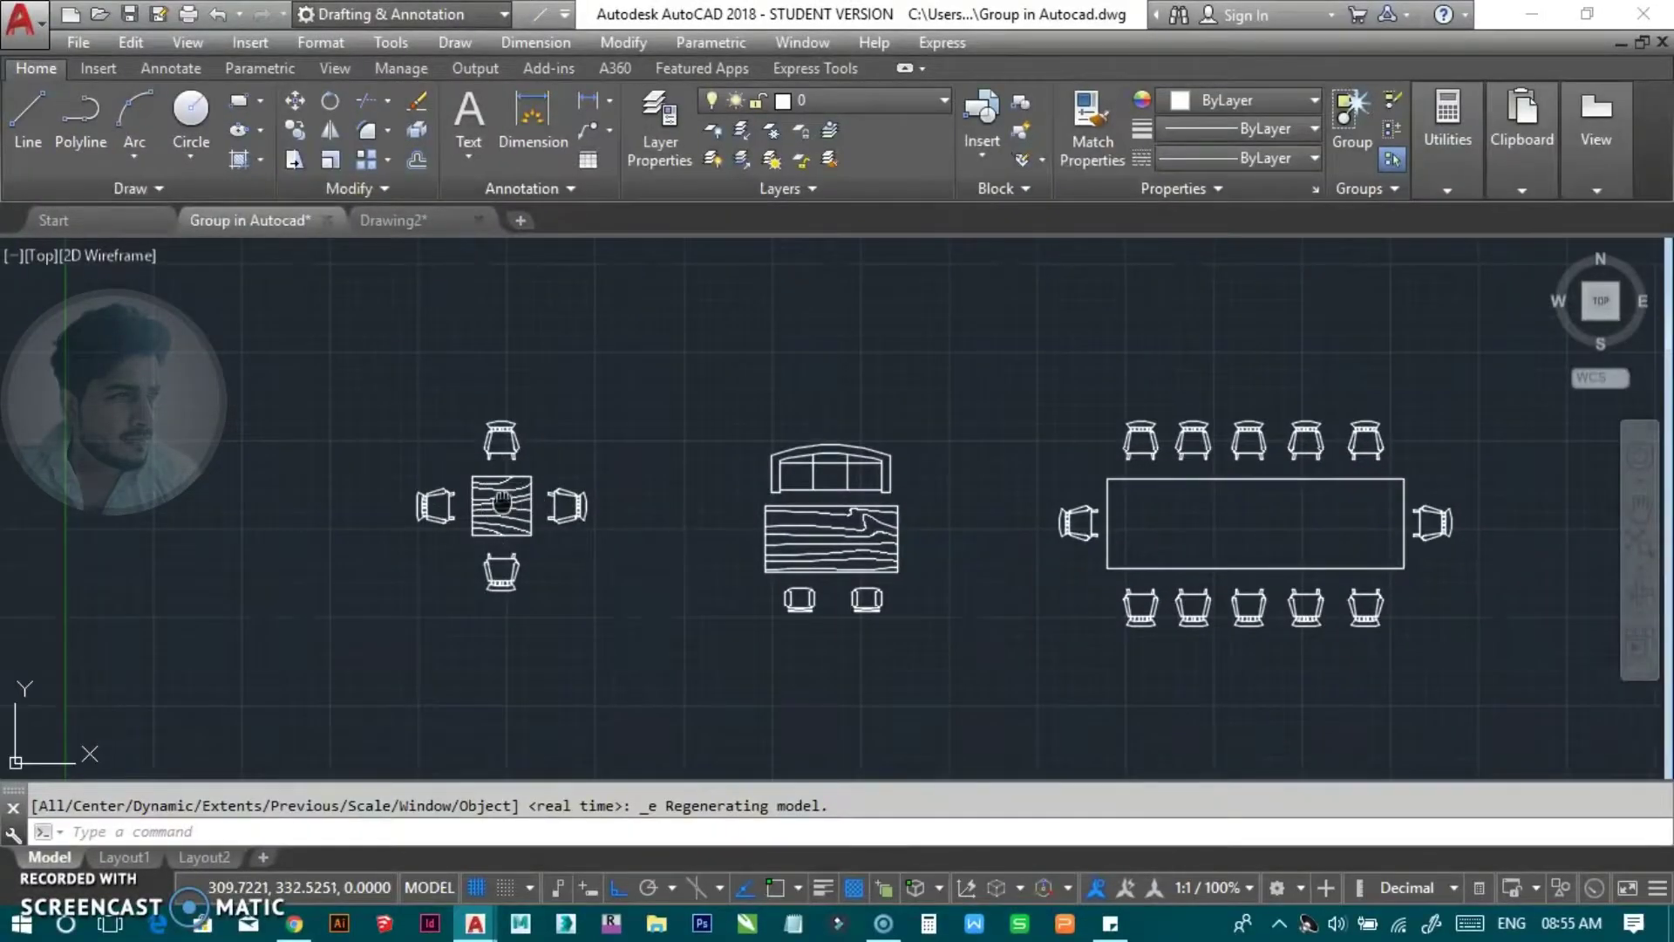
# Step: Zoom in on the small table set and sofa in the floor plan
pyautogui.moveTo(503, 501); pyautogui.dragTo(489, 491, button='middle')
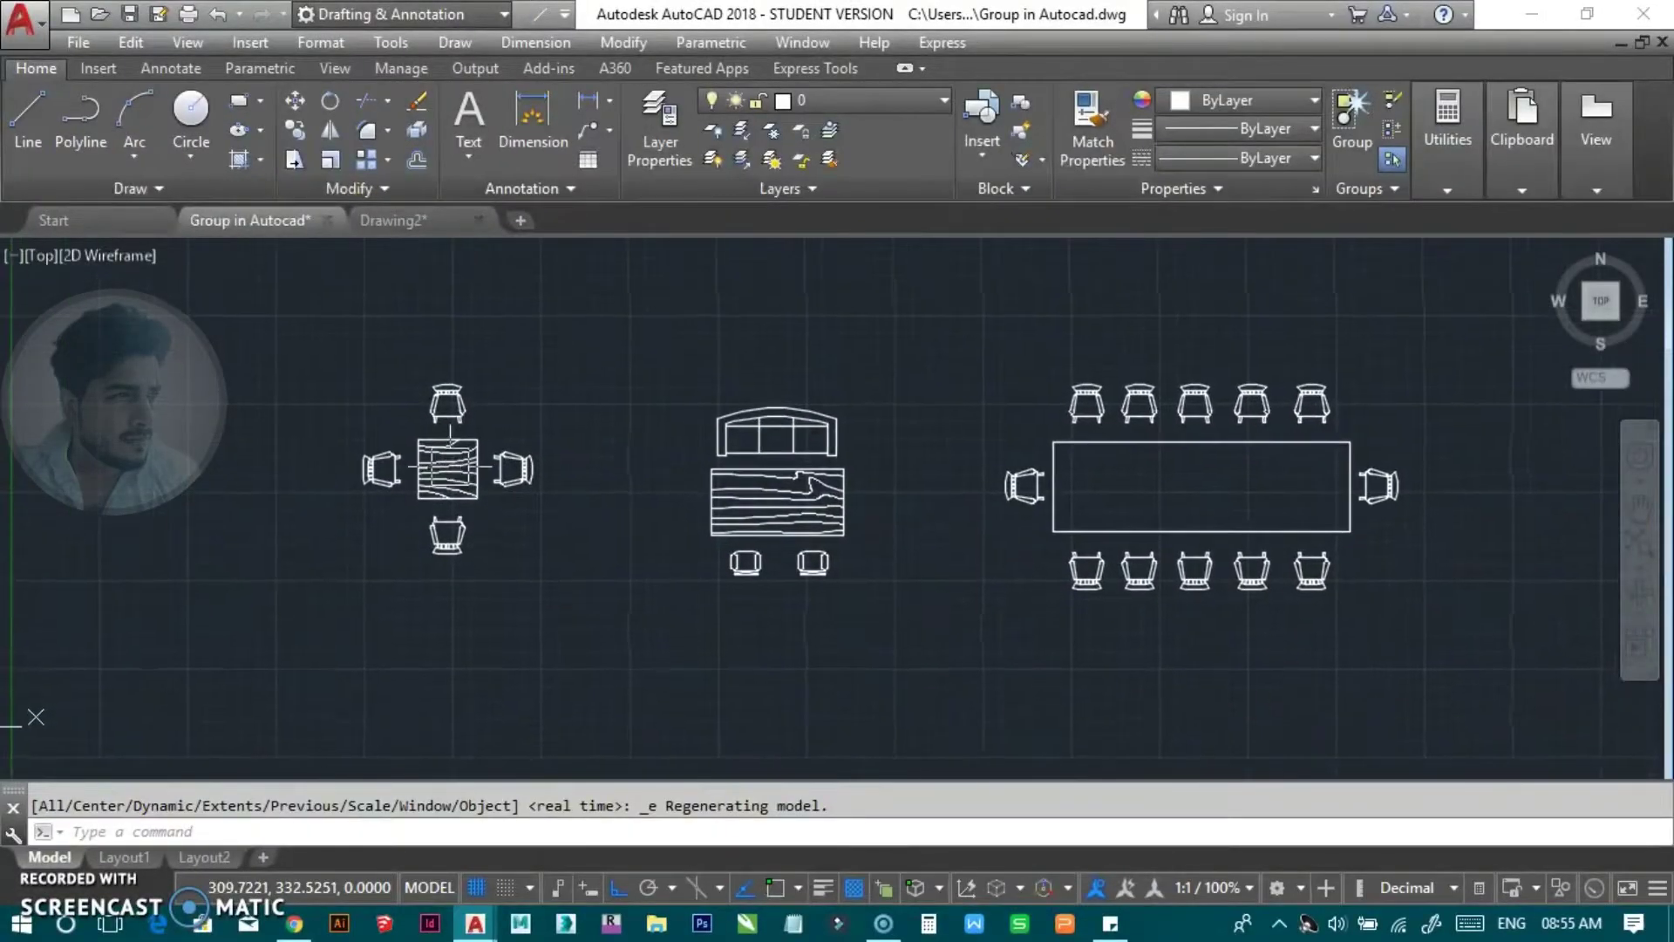
pyautogui.scroll(4, 386, 454)
pyautogui.moveTo(386, 455); pyautogui.dragTo(374, 487, button='middle')
pyautogui.click(502, 347)
pyautogui.press('Escape')
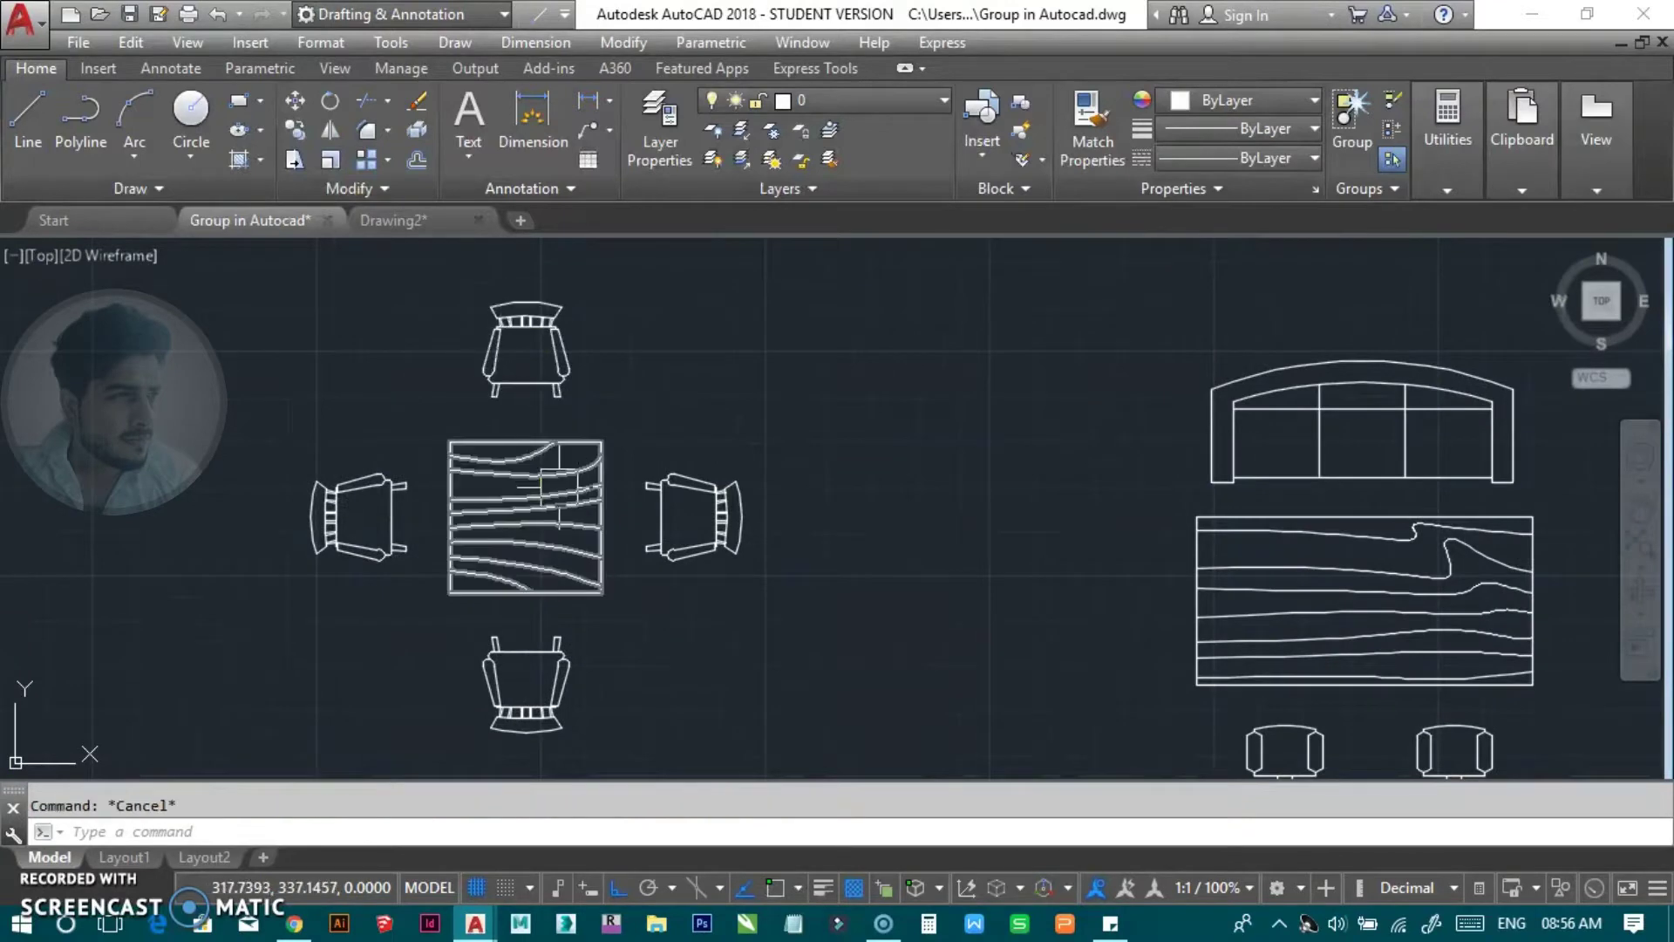
pyautogui.scroll(-2, 540, 484)
pyautogui.click(406, 471)
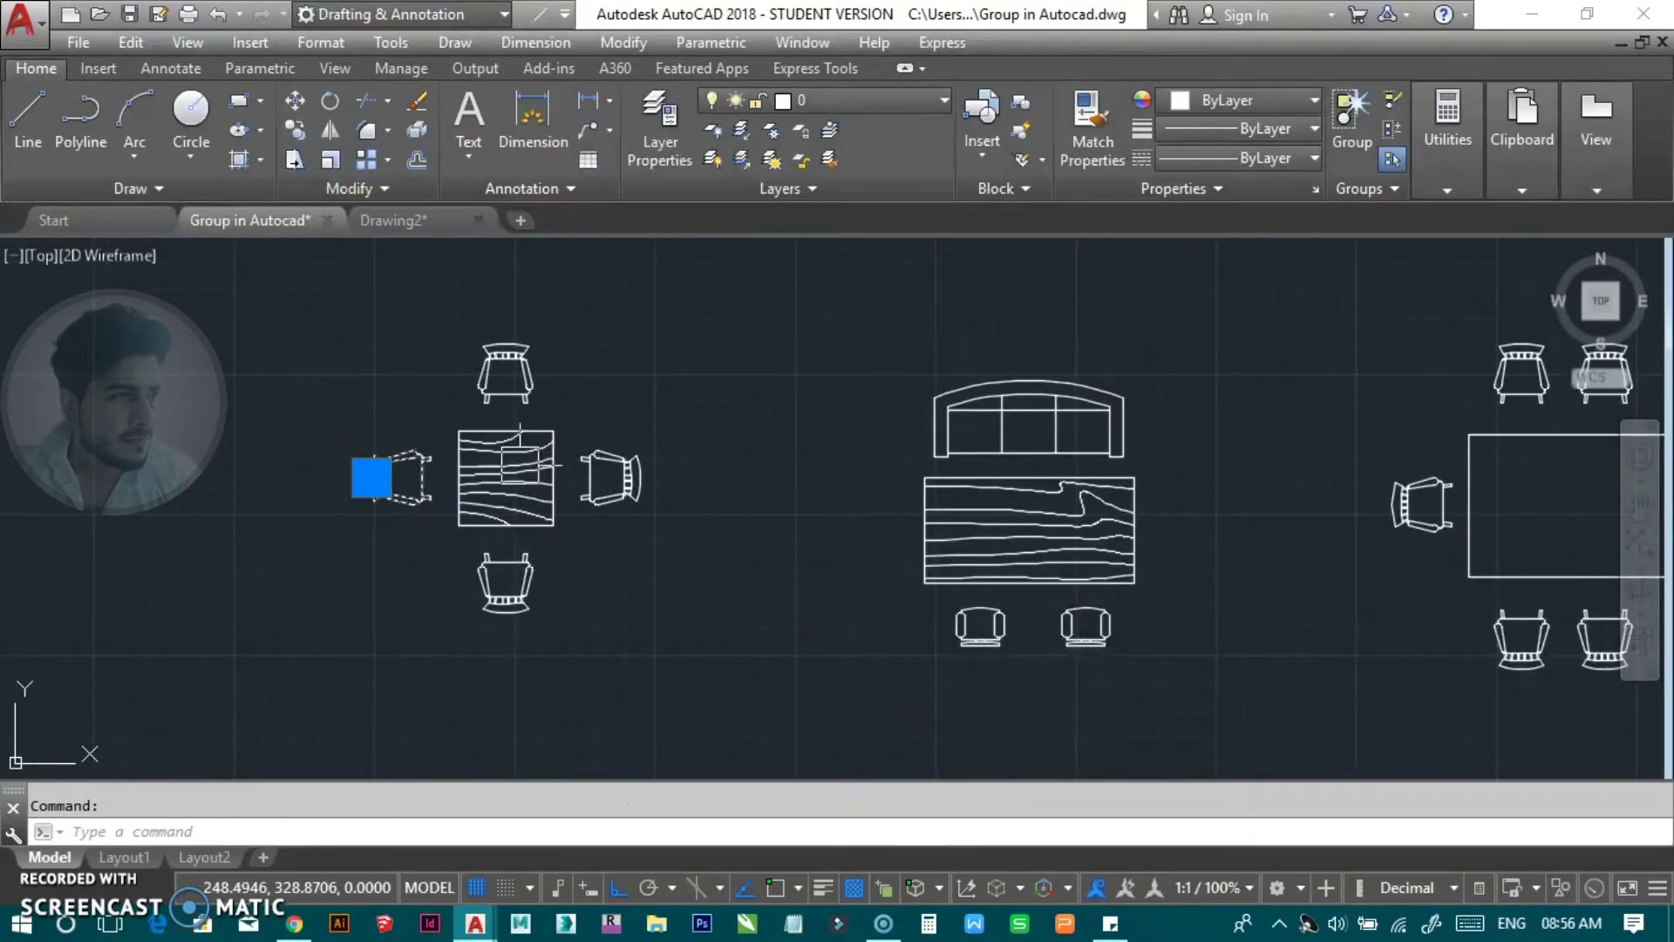
pyautogui.click(521, 454)
pyautogui.press('Escape')
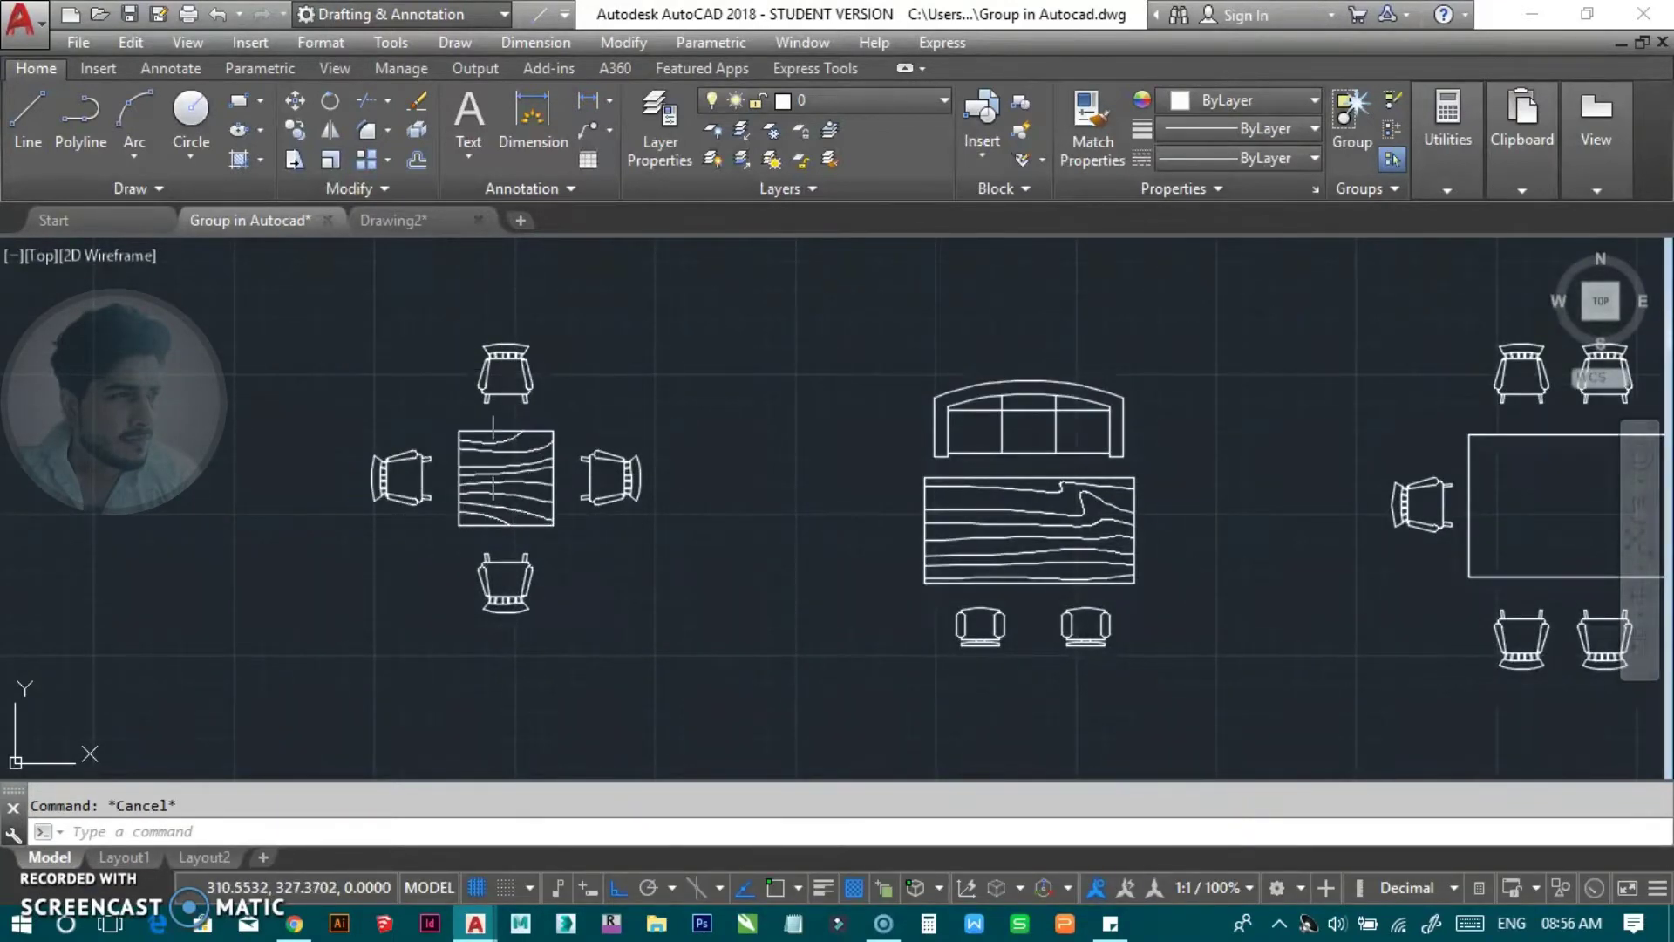
pyautogui.scroll(2, 524, 481)
pyautogui.moveTo(523, 481); pyautogui.dragTo(535, 498, button='middle')
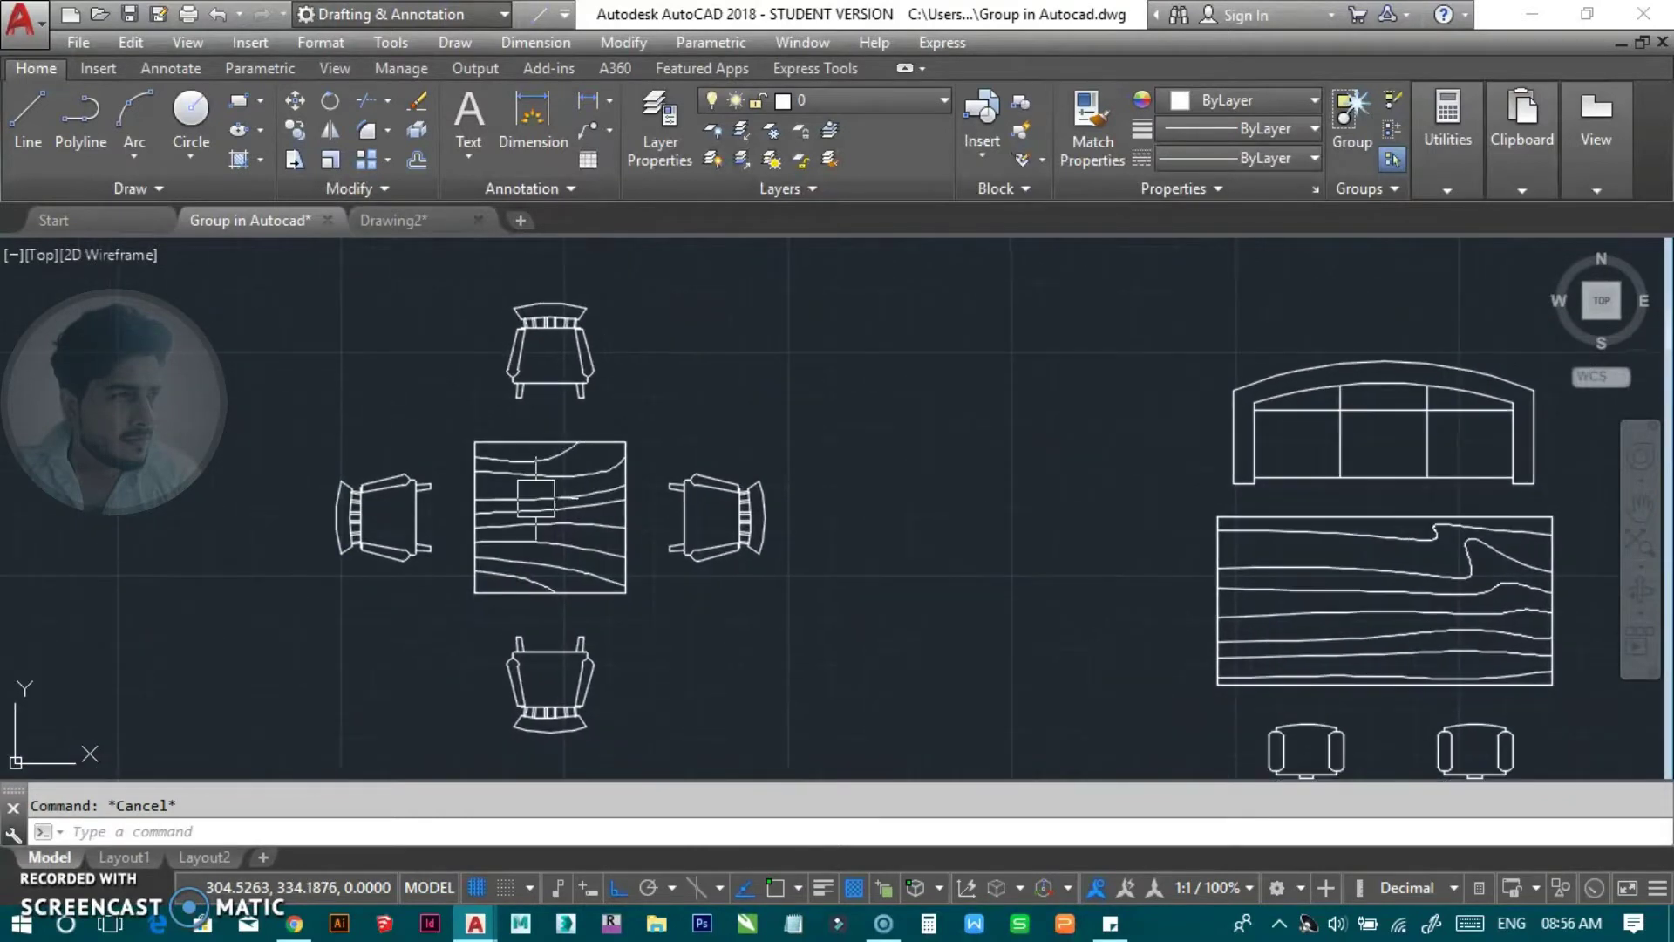
pyautogui.click(513, 361)
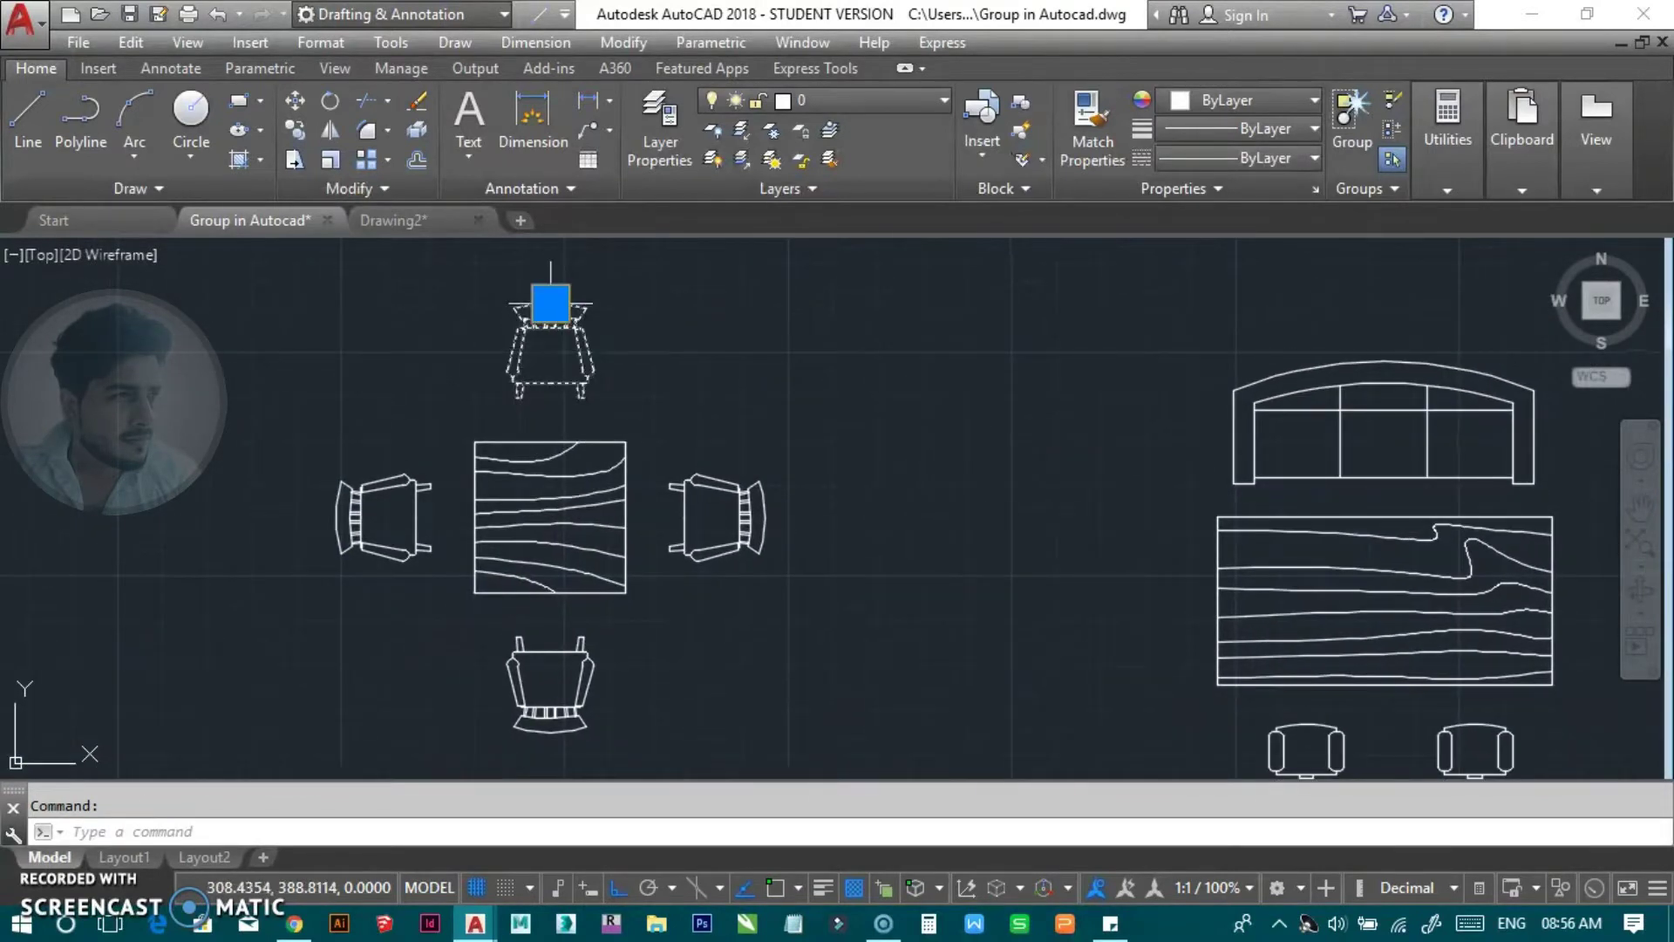
pyautogui.scroll(2, 510, 323)
pyautogui.scroll(3, 504, 361)
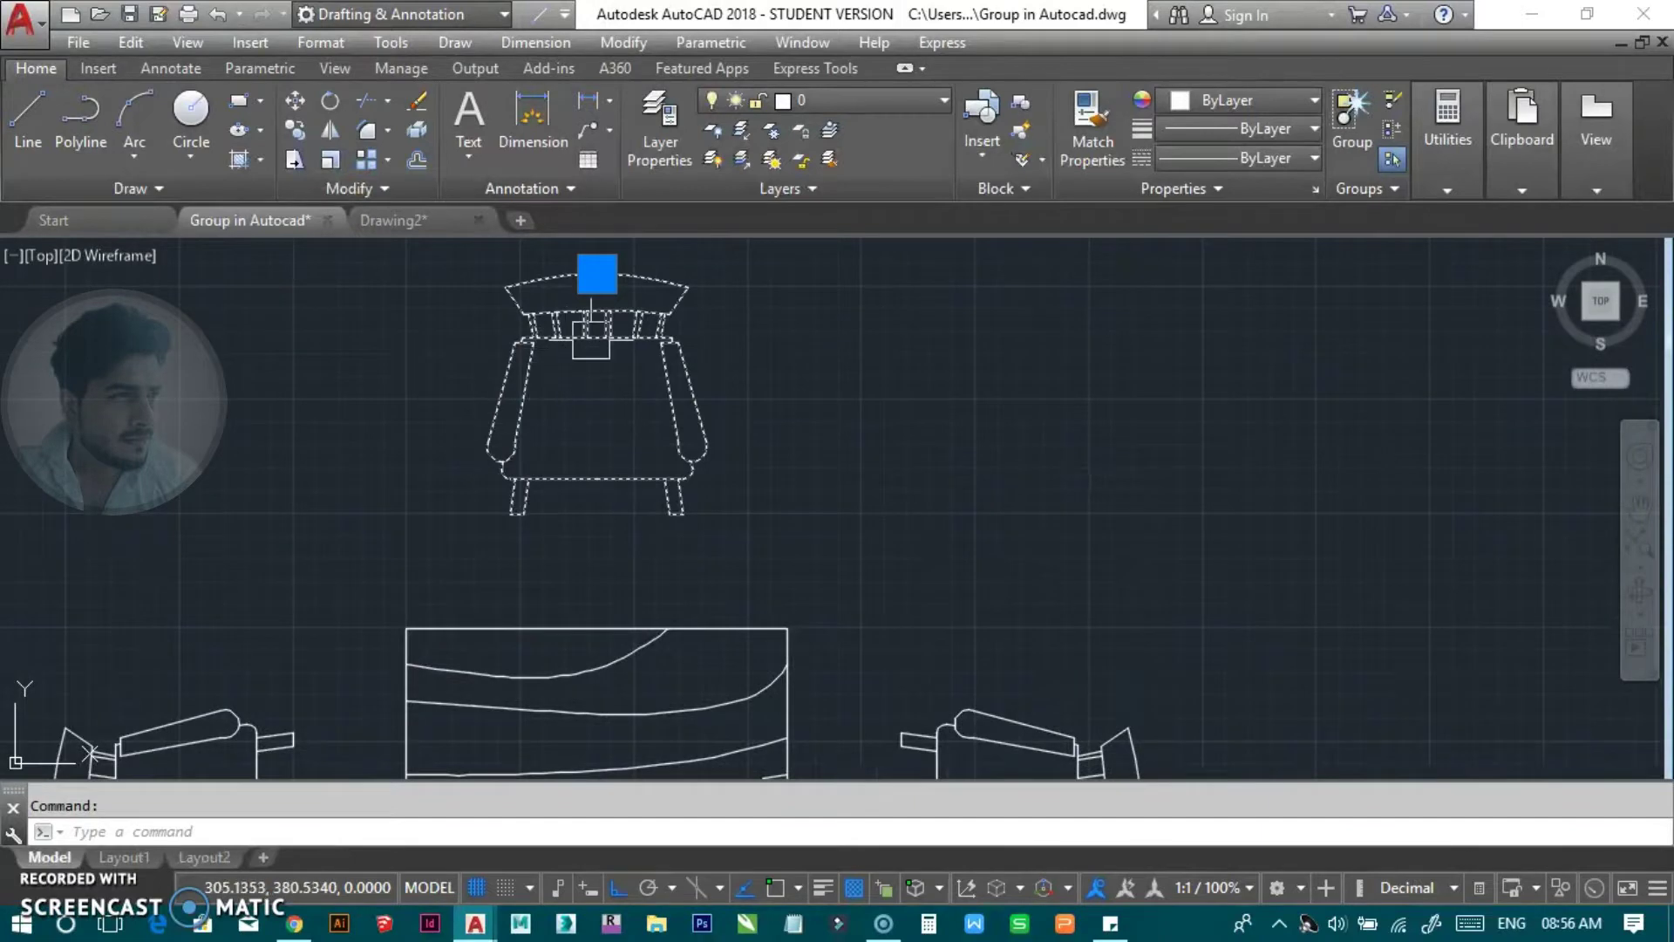
pyautogui.scroll(-3, 560, 335)
pyautogui.scroll(-1, 447, 338)
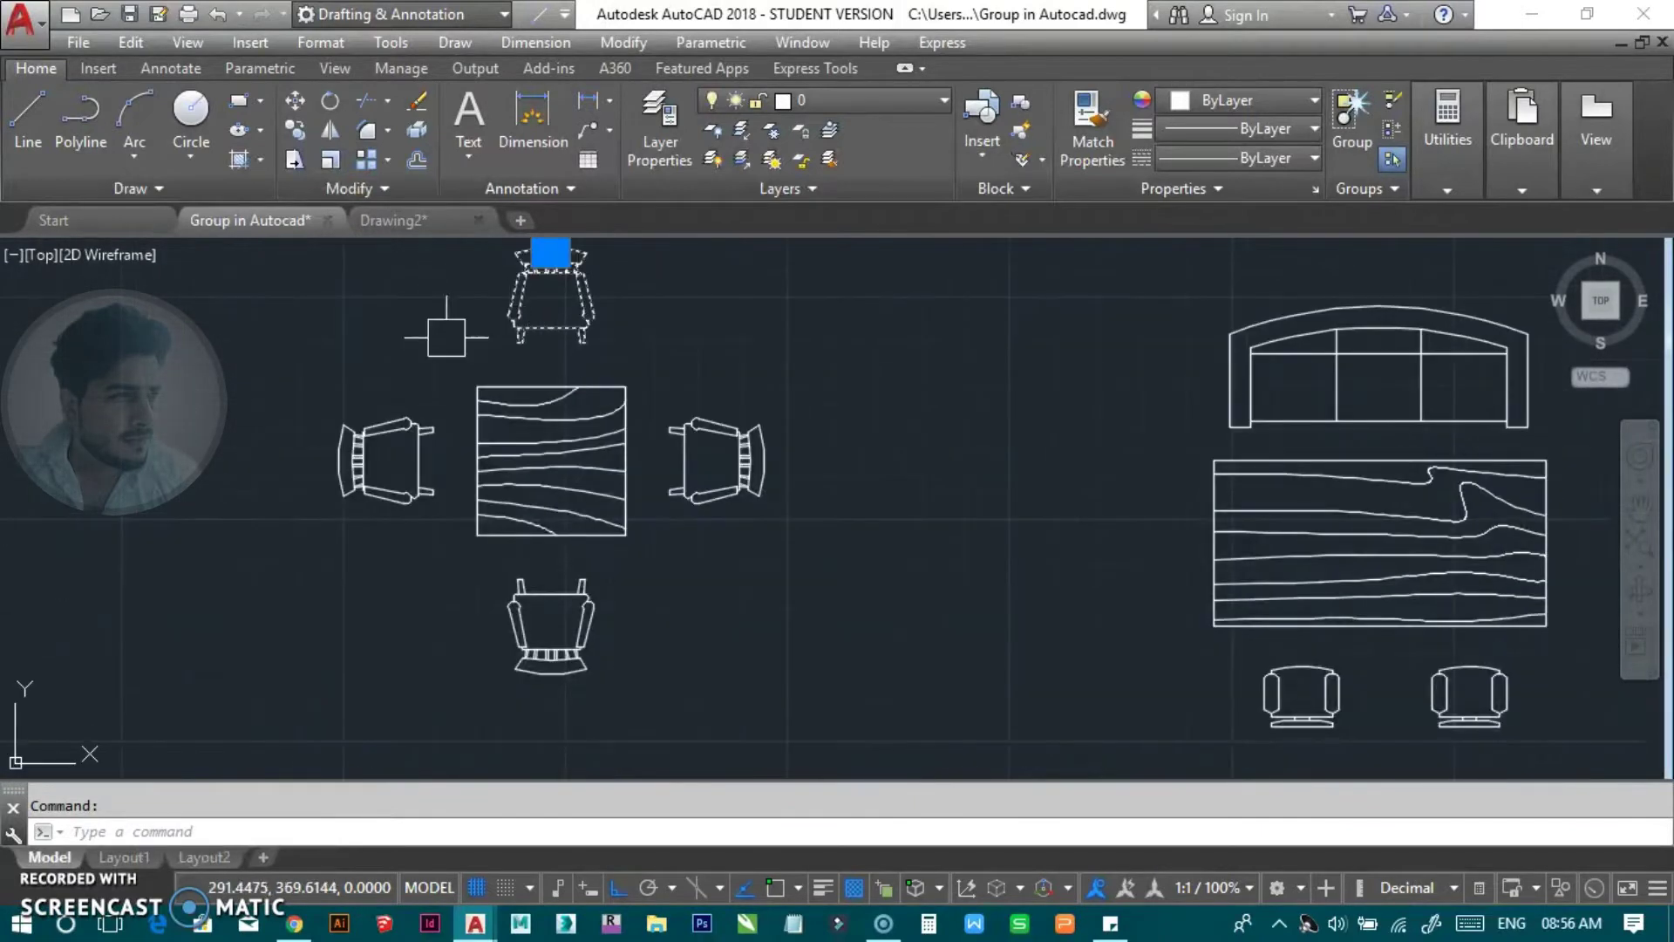
pyautogui.moveTo(527, 375); pyautogui.dragTo(588, 482, button='middle')
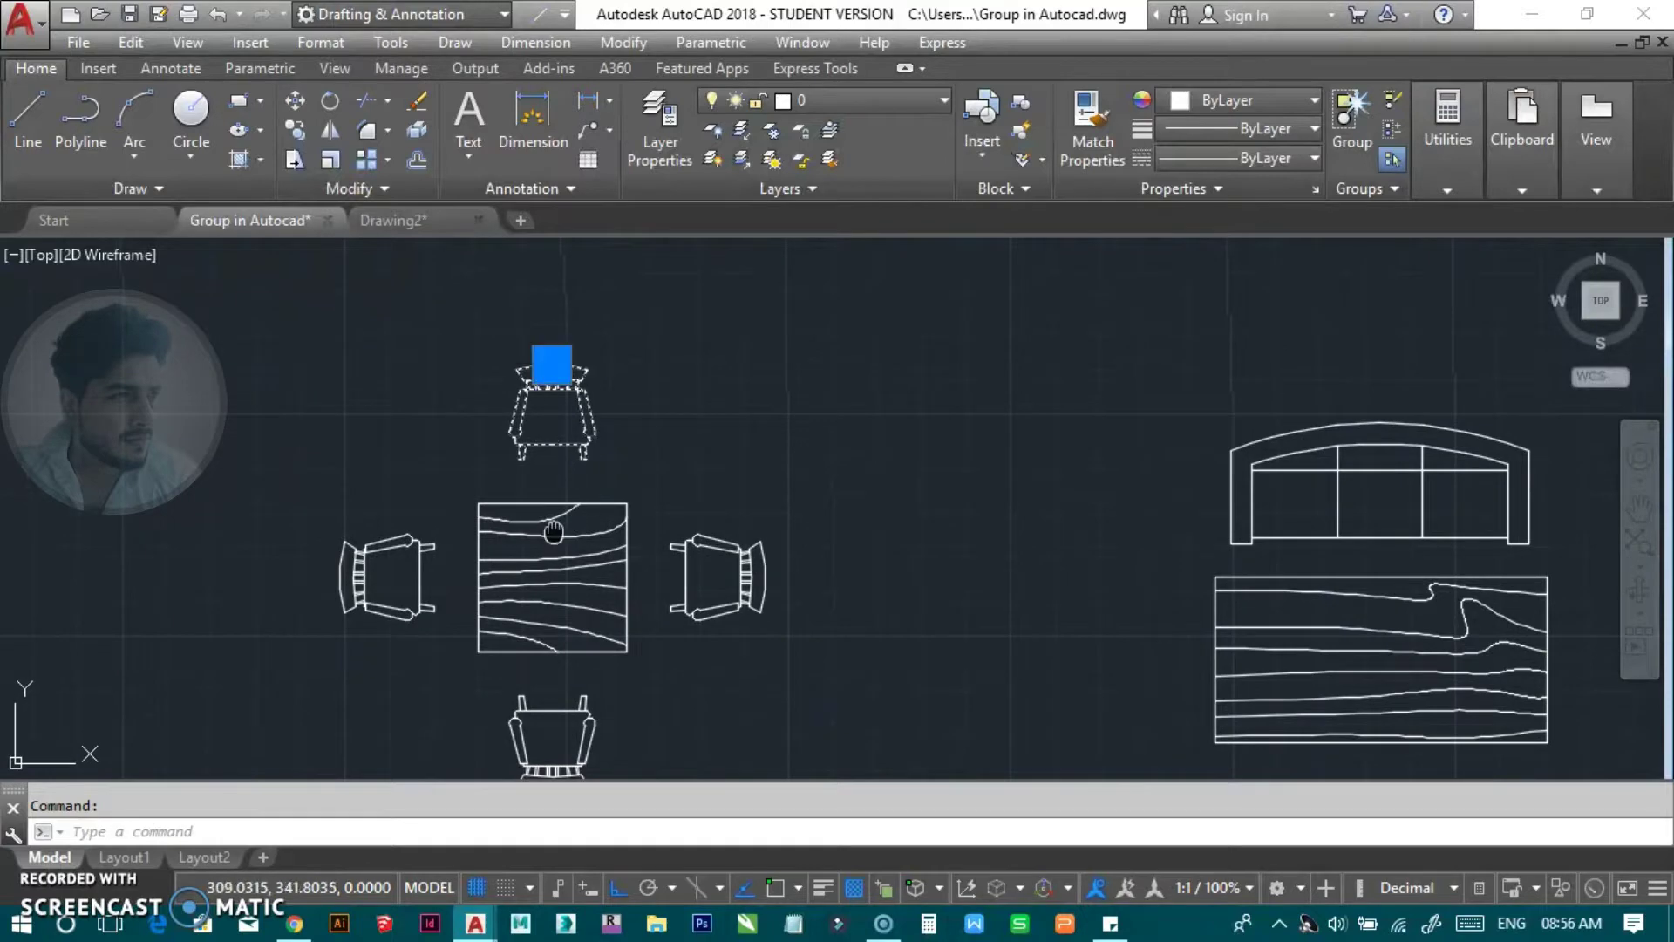
pyautogui.moveTo(455, 411); pyautogui.dragTo(448, 353, button='middle')
pyautogui.moveTo(530, 532); pyautogui.dragTo(499, 493, button='middle')
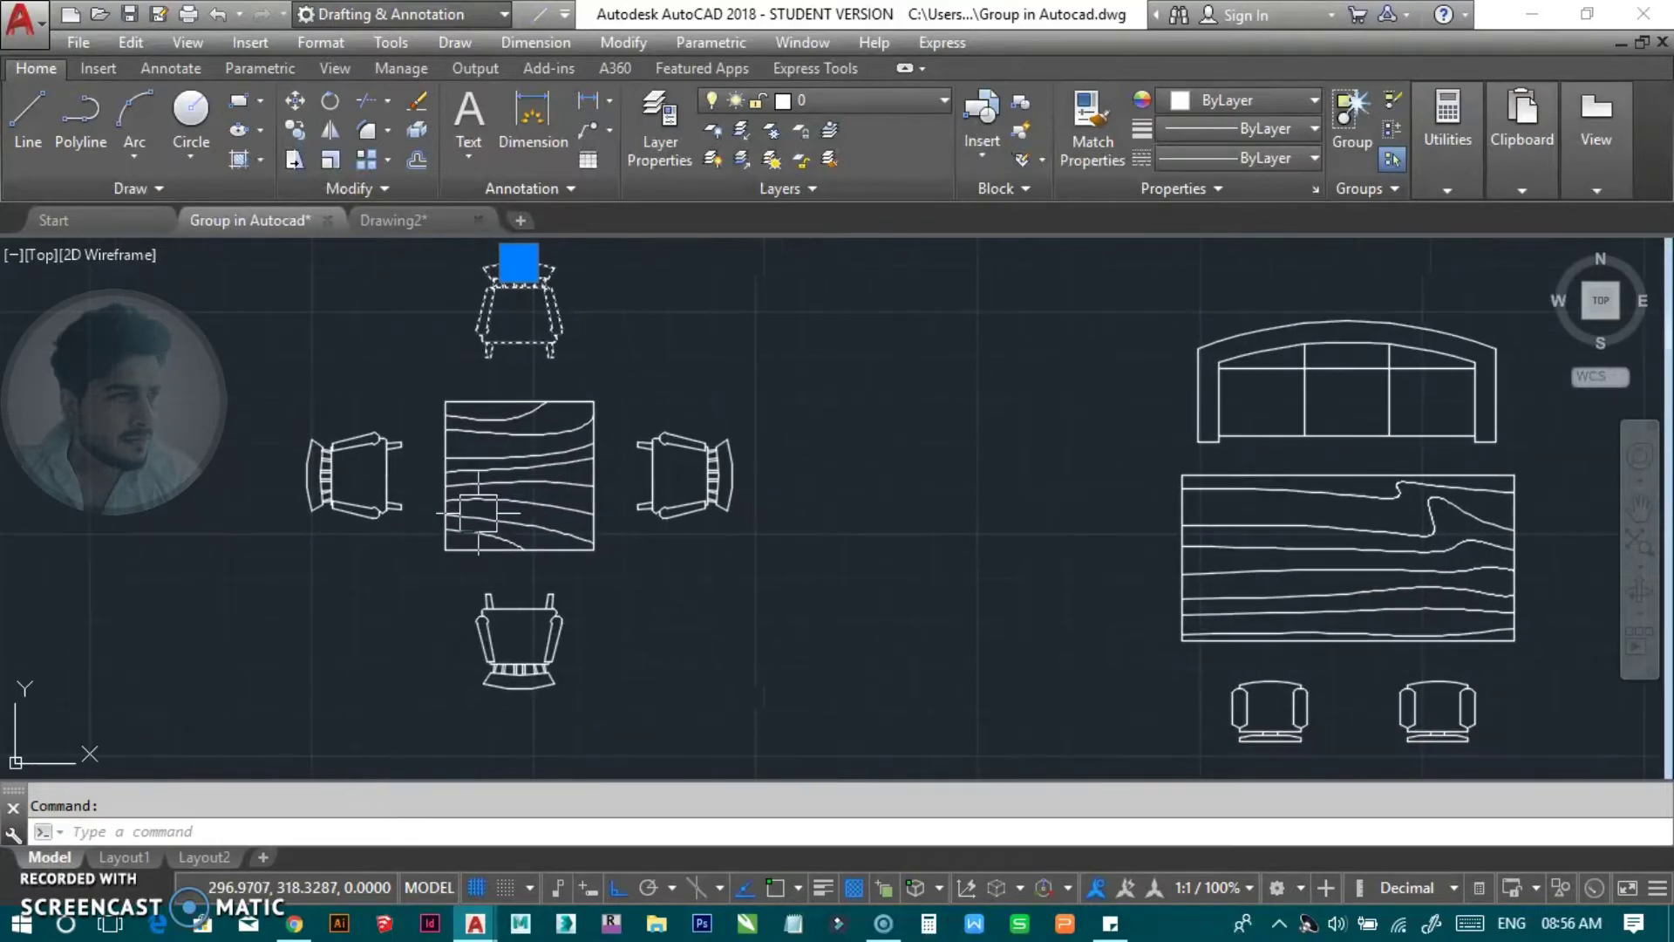
pyautogui.scroll(-2, 693, 442)
pyautogui.moveTo(693, 443); pyautogui.dragTo(646, 540, button='middle')
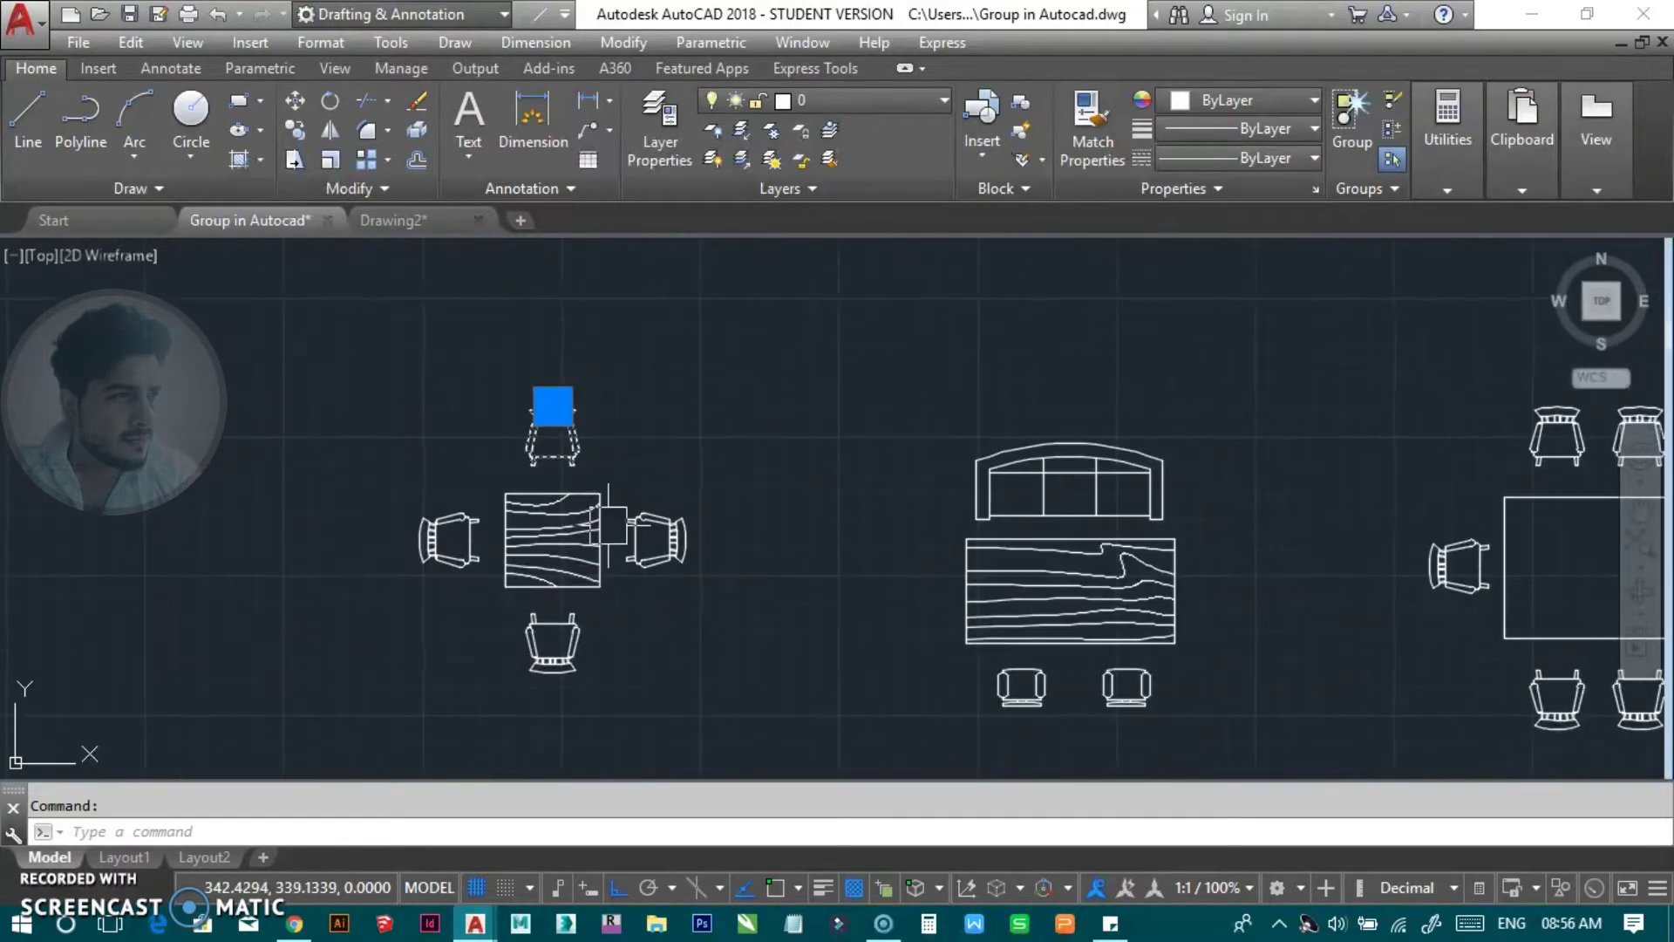
pyautogui.click(723, 343)
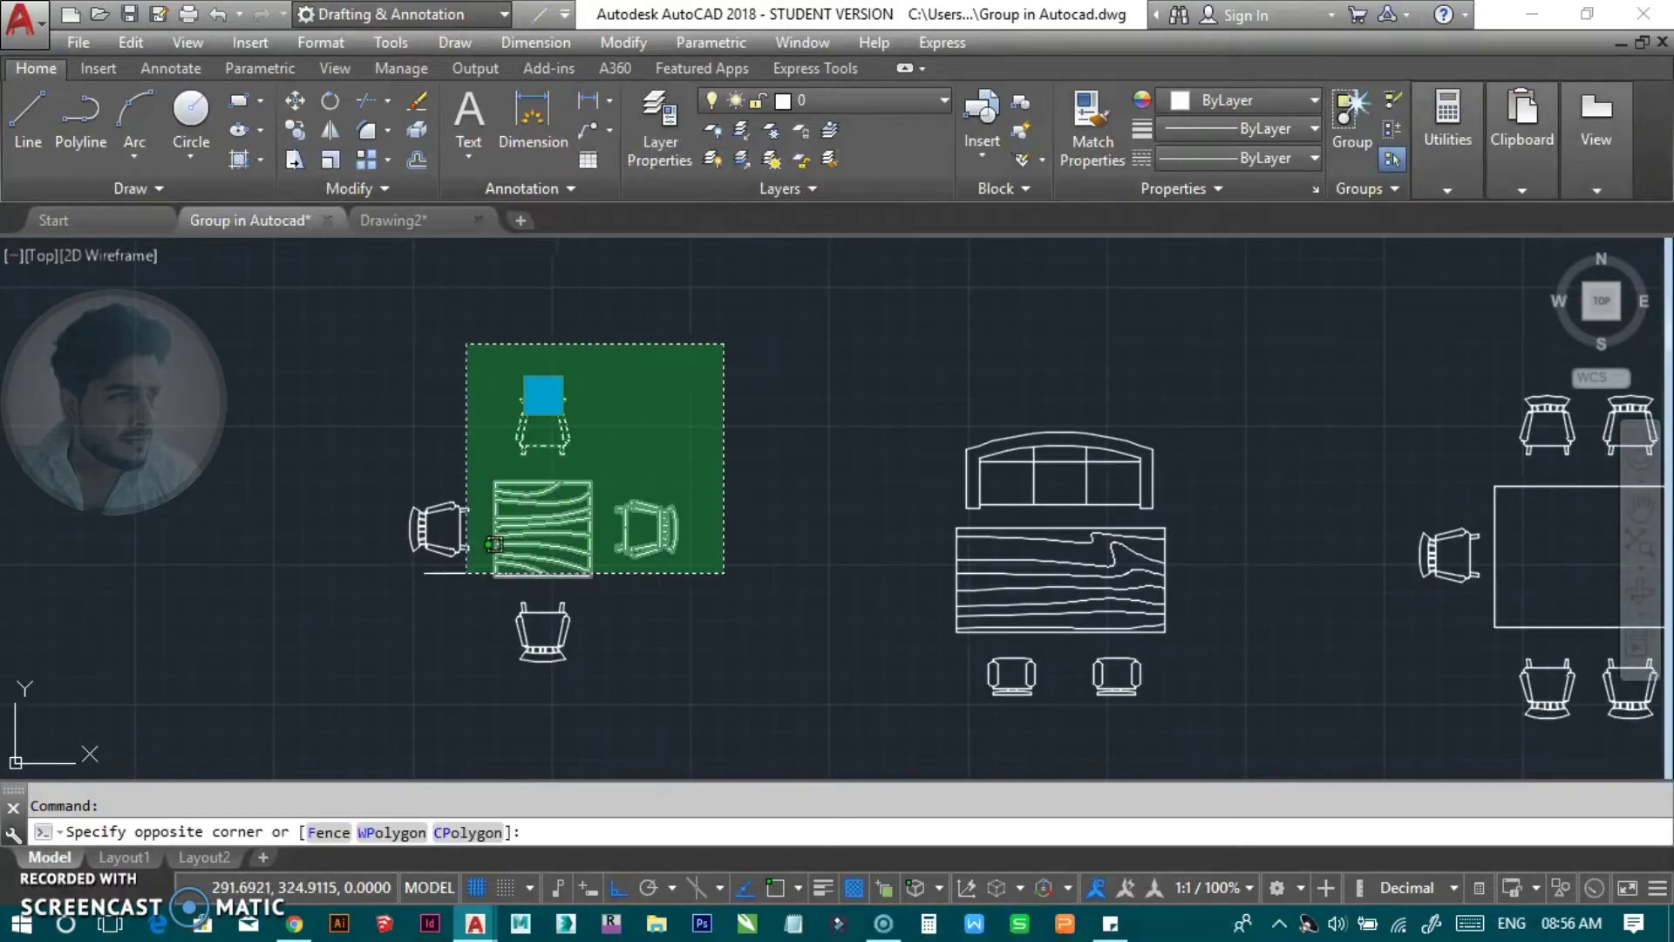
pyautogui.click(364, 685)
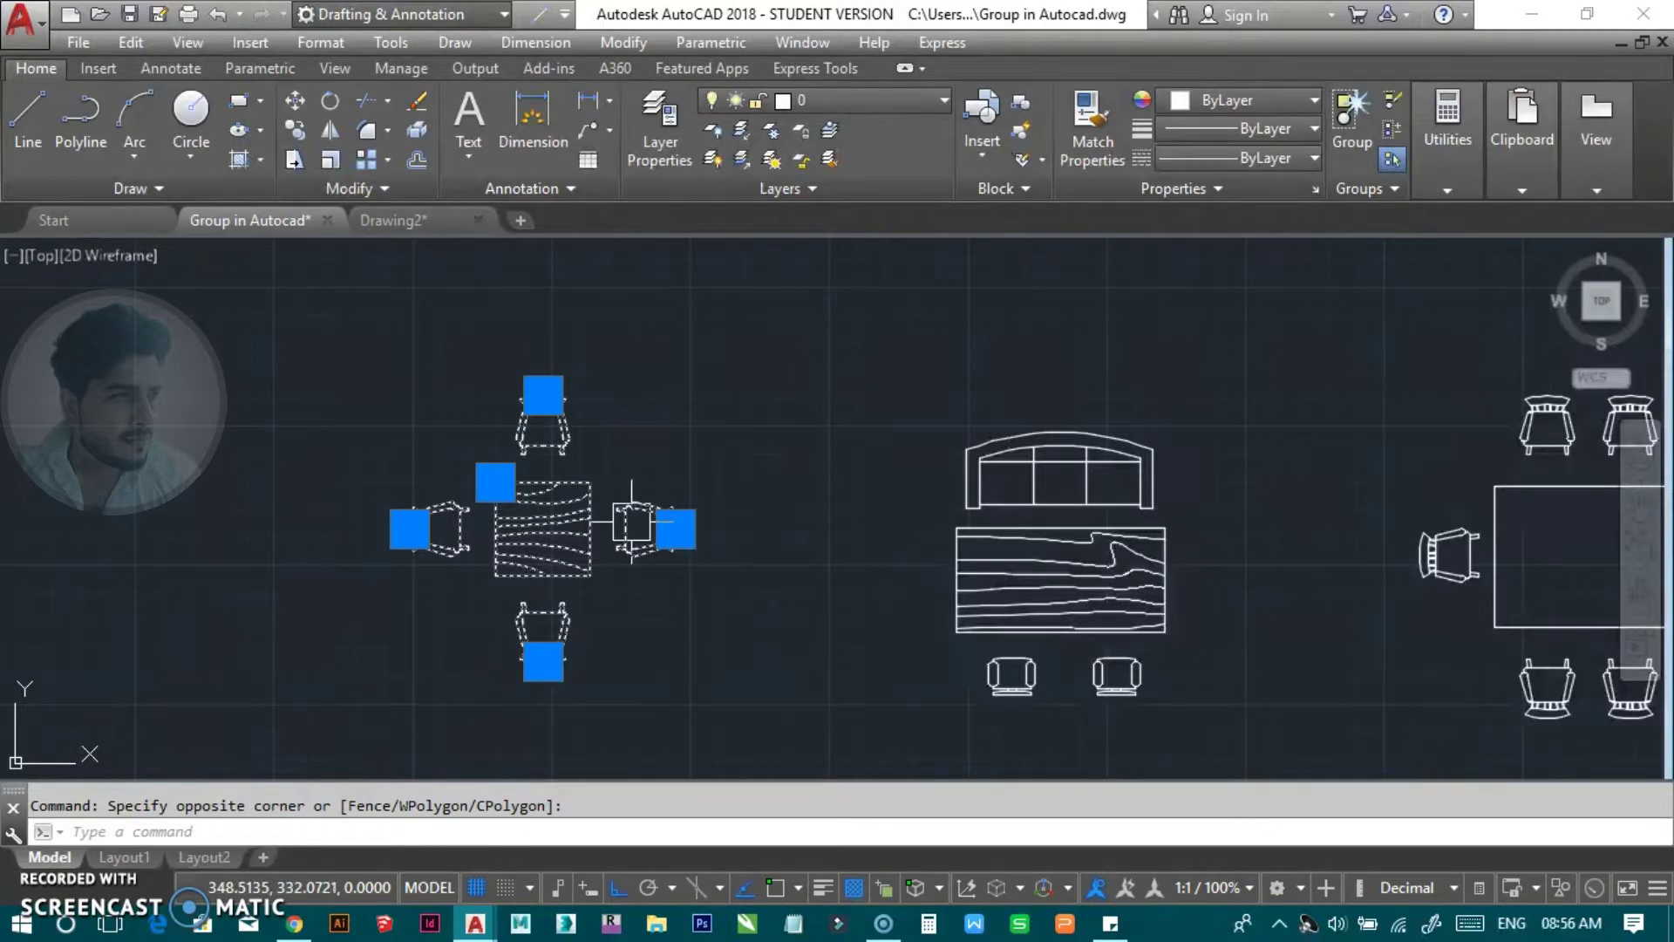
pyautogui.rightClick(649, 541)
pyautogui.click(689, 610)
pyautogui.click(766, 438)
pyautogui.moveTo(766, 439); pyautogui.dragTo(659, 533, button='middle')
pyautogui.press('F8')
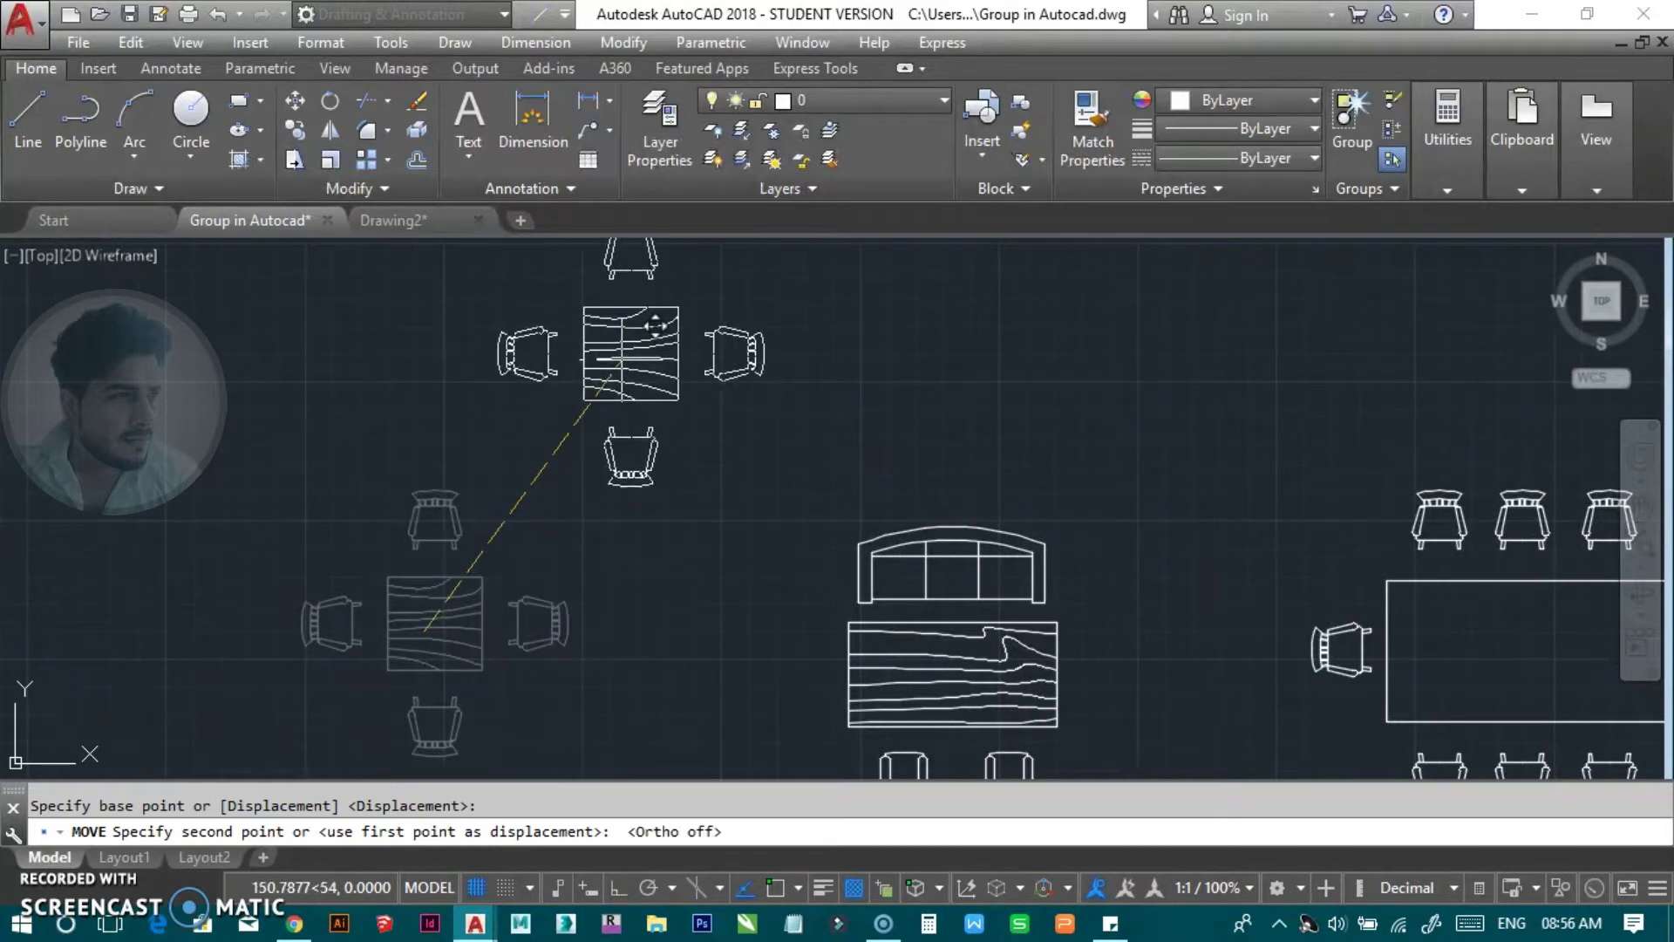
pyautogui.click(606, 361)
pyautogui.press('Escape')
pyautogui.hotkey('ctrl', 'z')
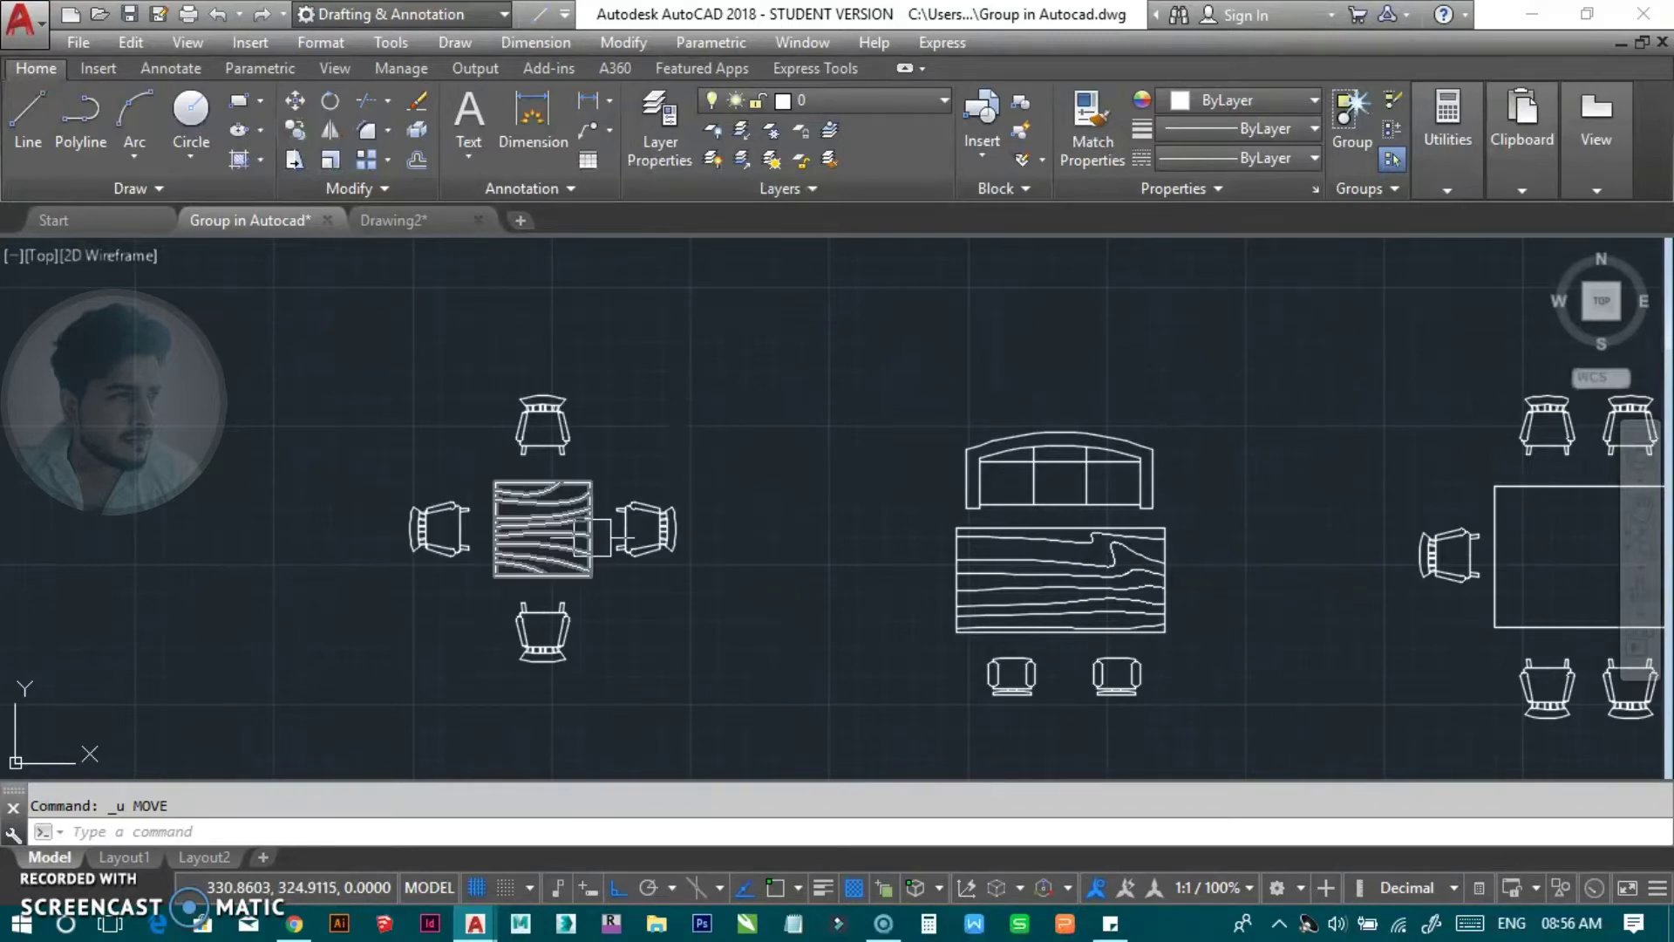
pyautogui.scroll(2, 592, 536)
pyautogui.scroll(-2, 580, 558)
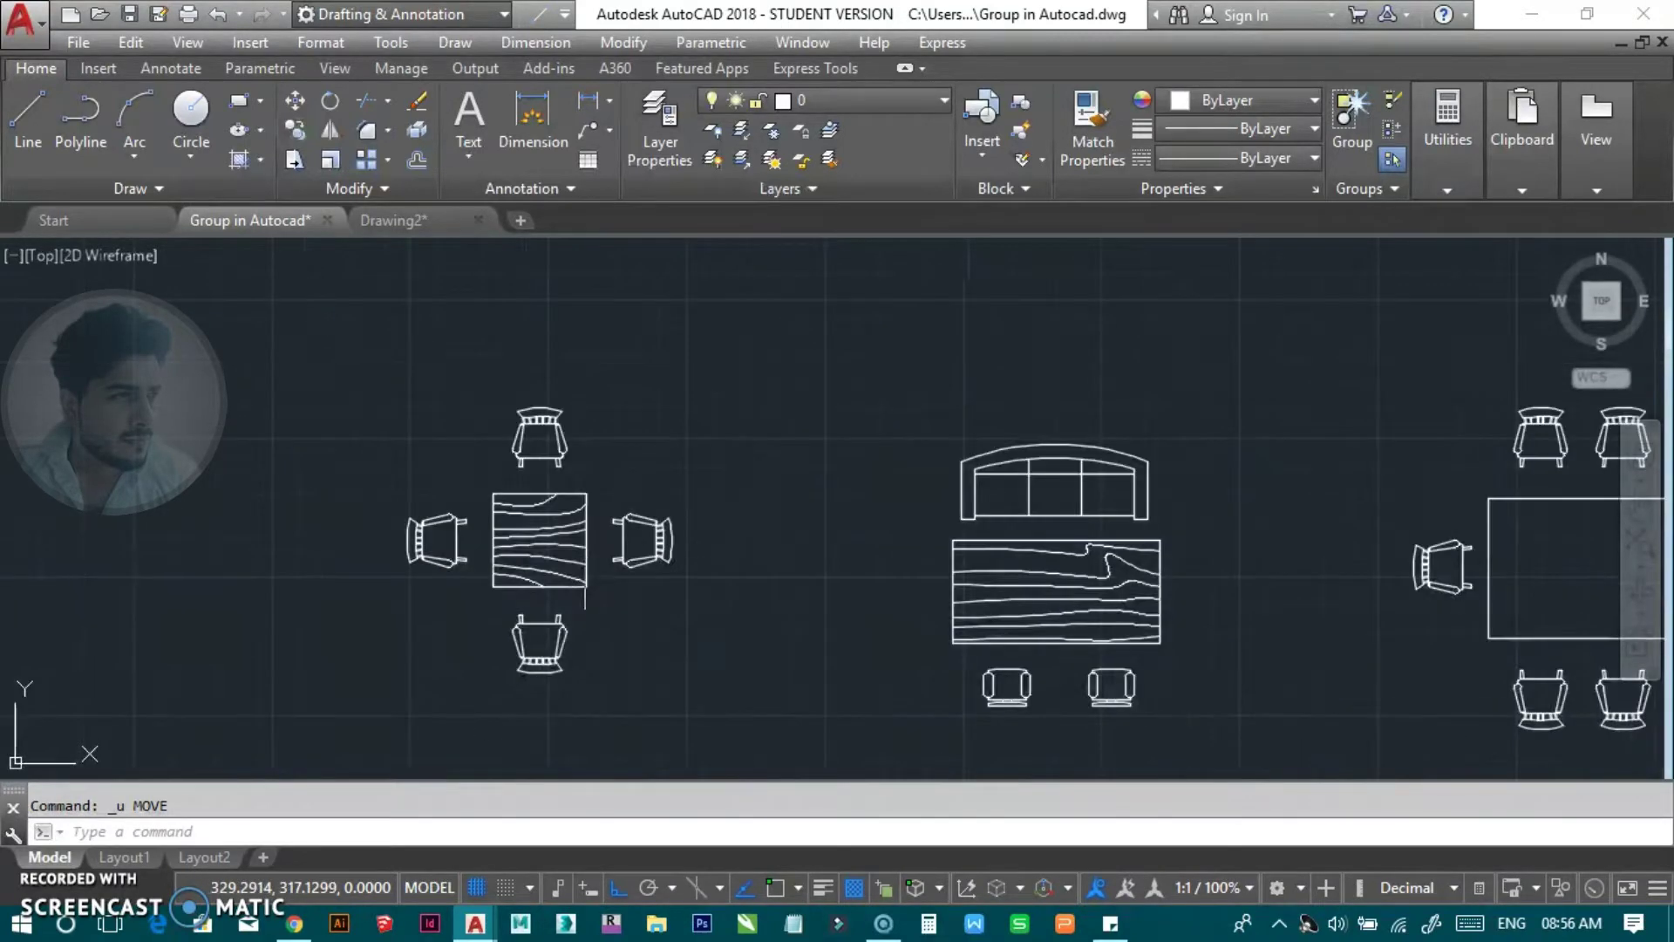
pyautogui.moveTo(585, 593); pyautogui.dragTo(552, 546, button='middle')
pyautogui.moveTo(539, 541)
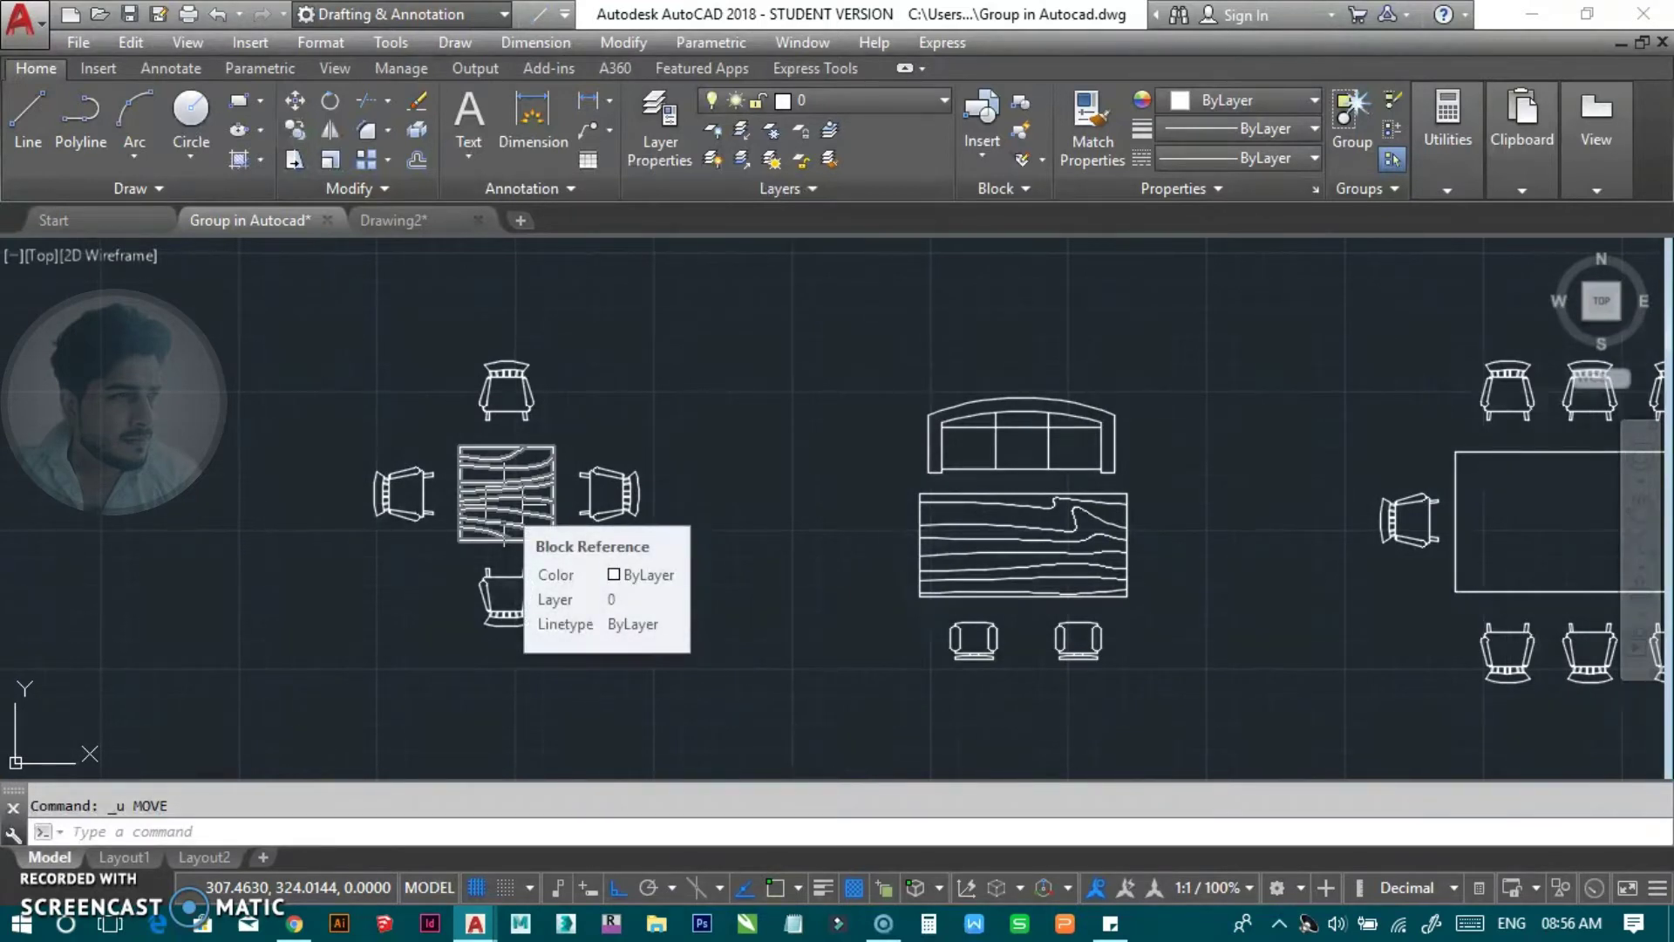
# Step: Try the G command, cancel it, and turn on Dynamic Input
pyautogui.write('g')
pyautogui.press('Return')
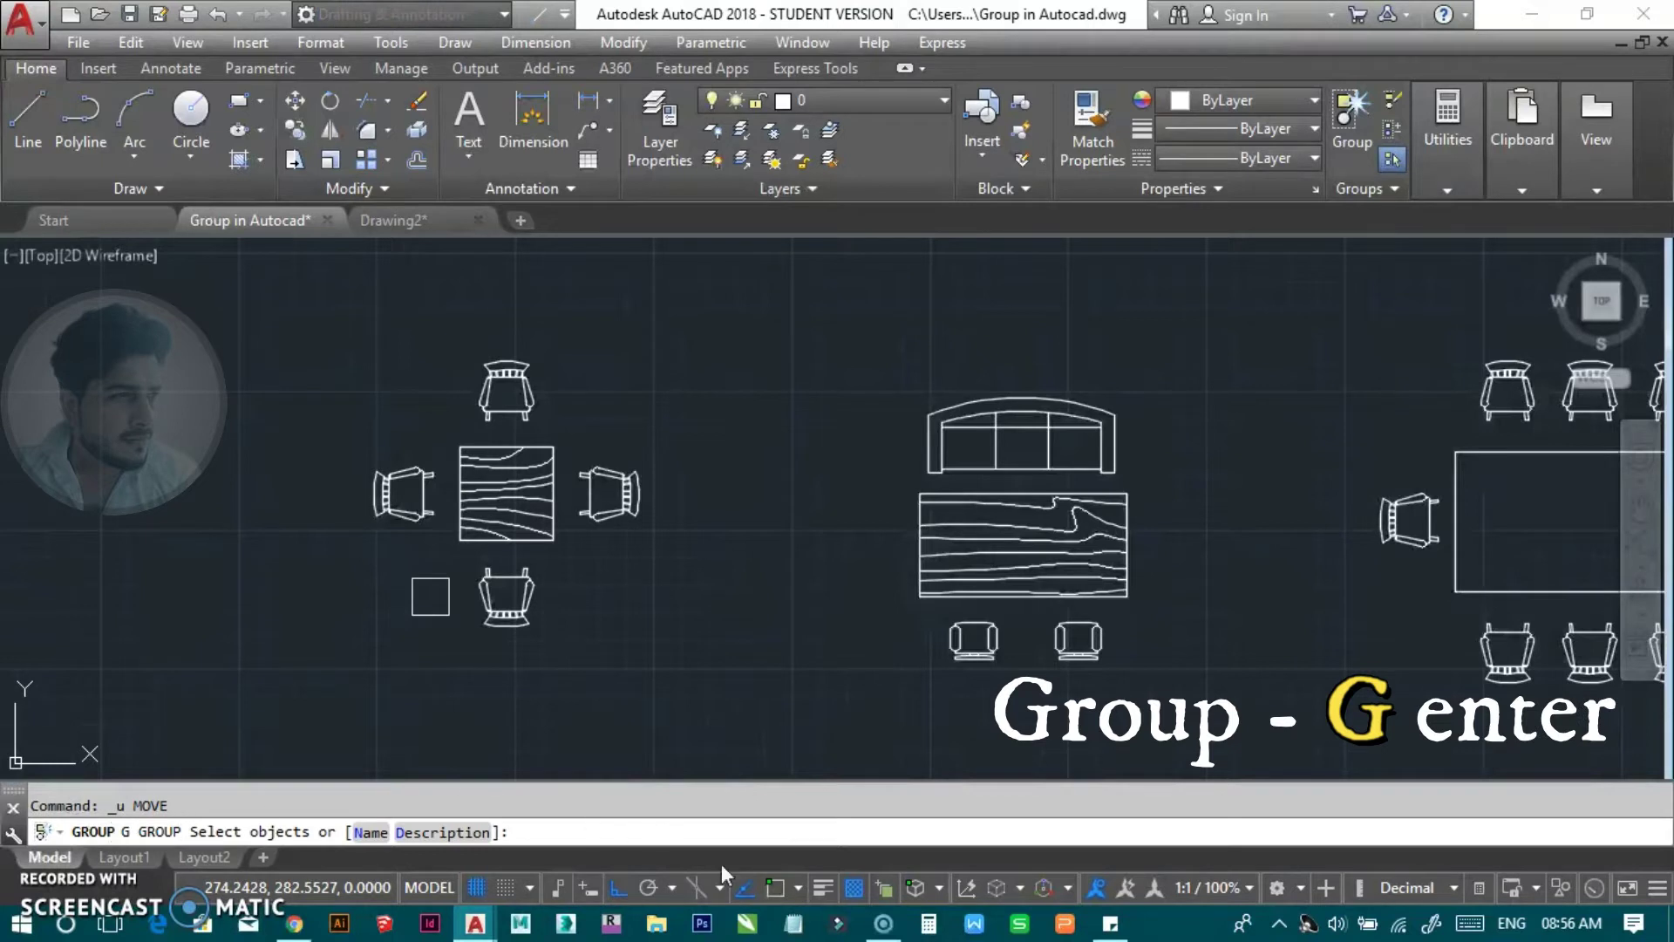
pyautogui.press('Escape')
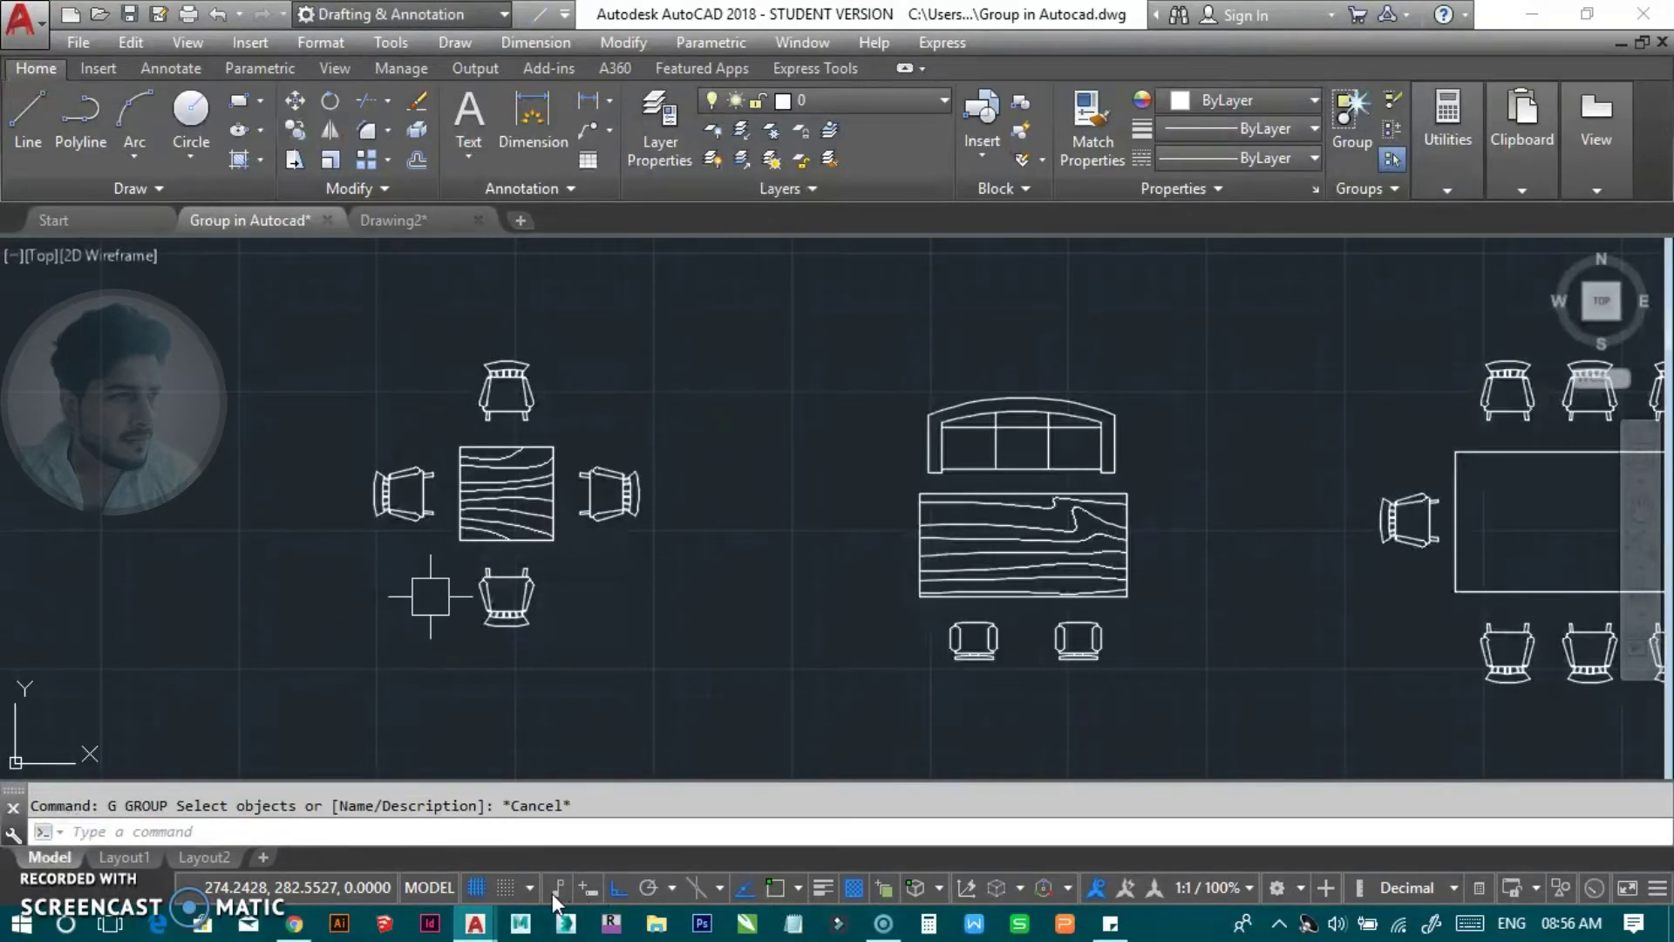
pyautogui.click(589, 887)
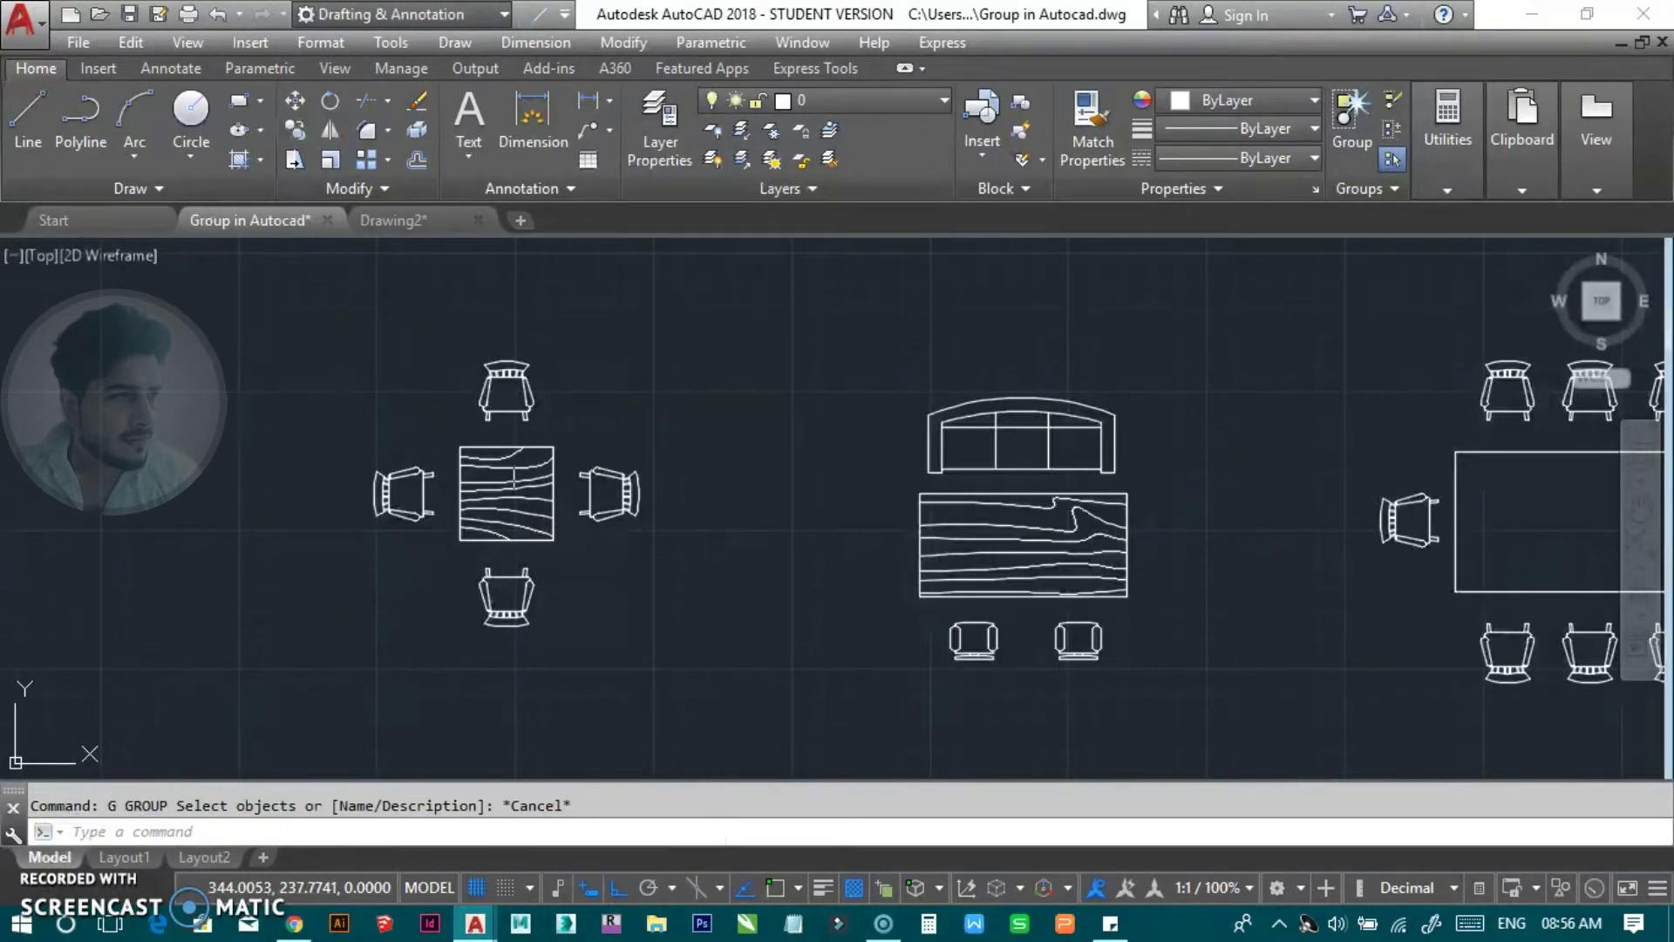
# Step: Start the GROUP command from the Home ribbon's Group button
pyautogui.write('g')
pyautogui.press('Return')
pyautogui.press('Escape')
pyautogui.write('g')
pyautogui.press('Return')
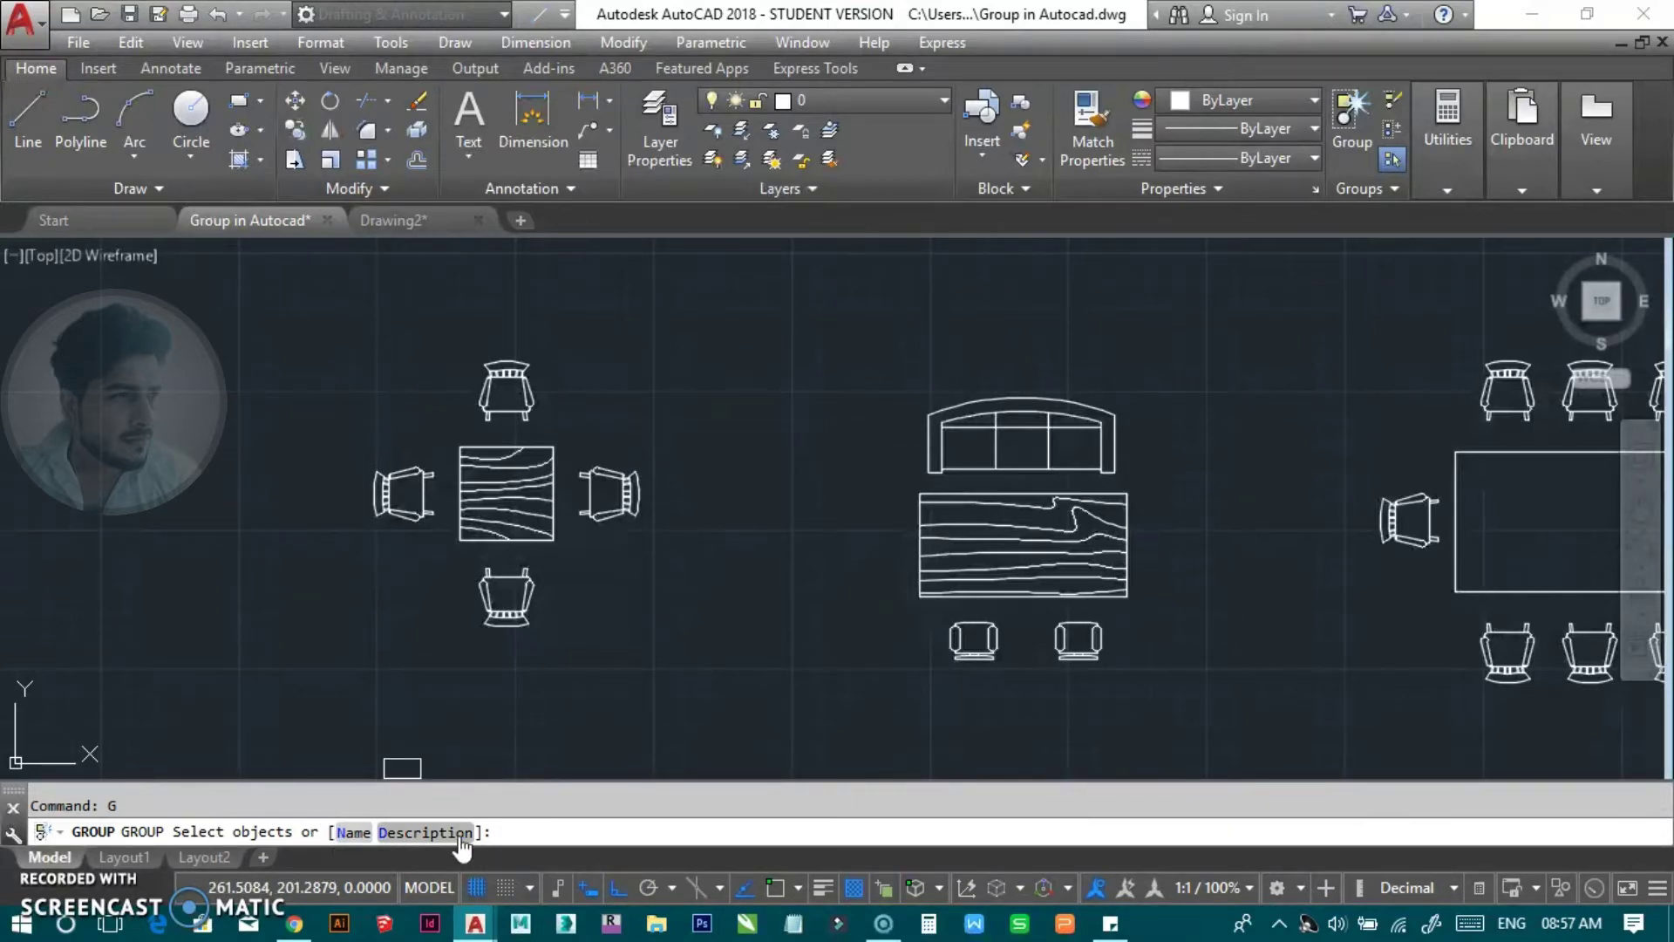
pyautogui.press('Escape')
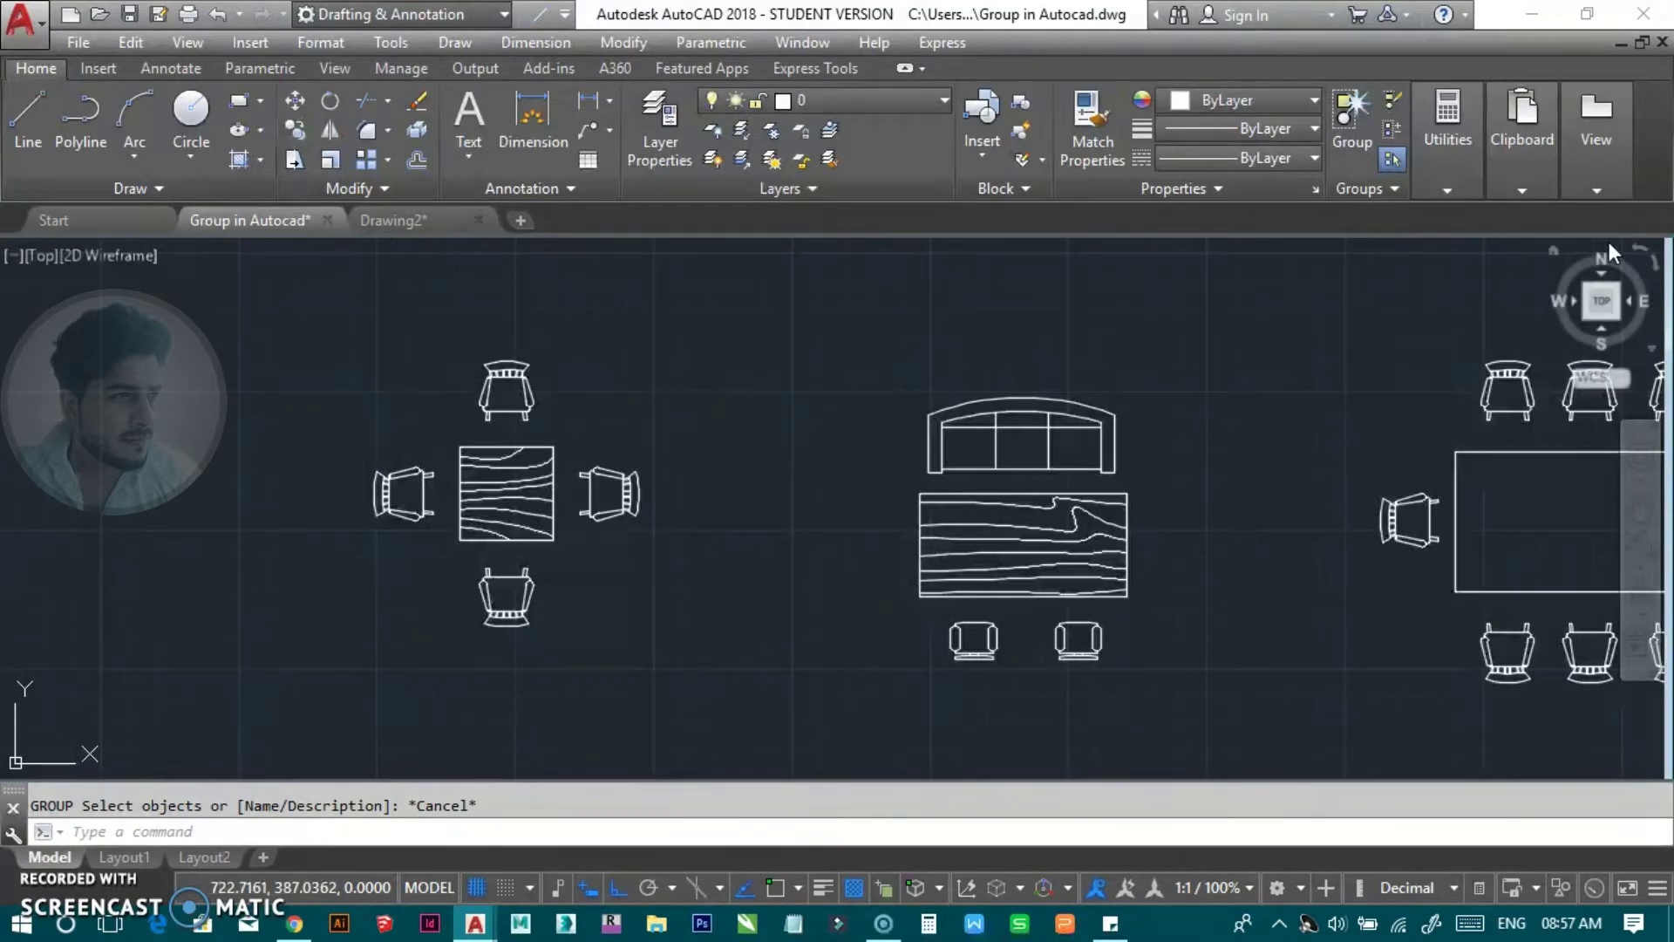
pyautogui.click(1350, 113)
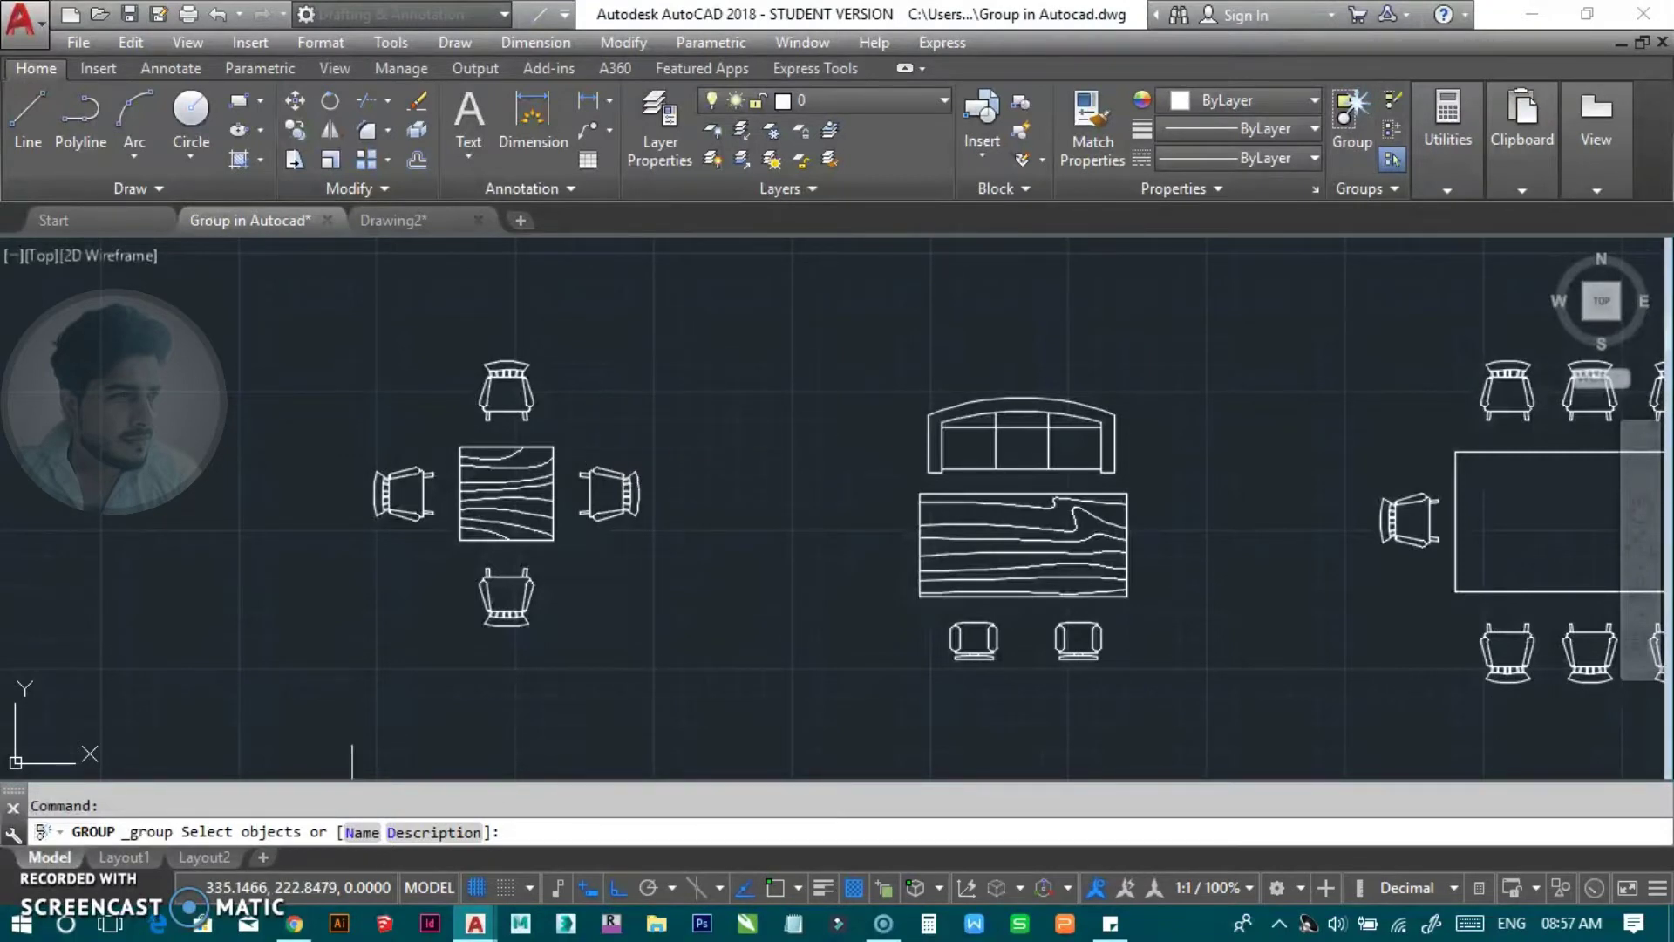
# Step: Group the square table and its four chairs with a crossing selection
pyautogui.click(724, 324)
pyautogui.click(278, 655)
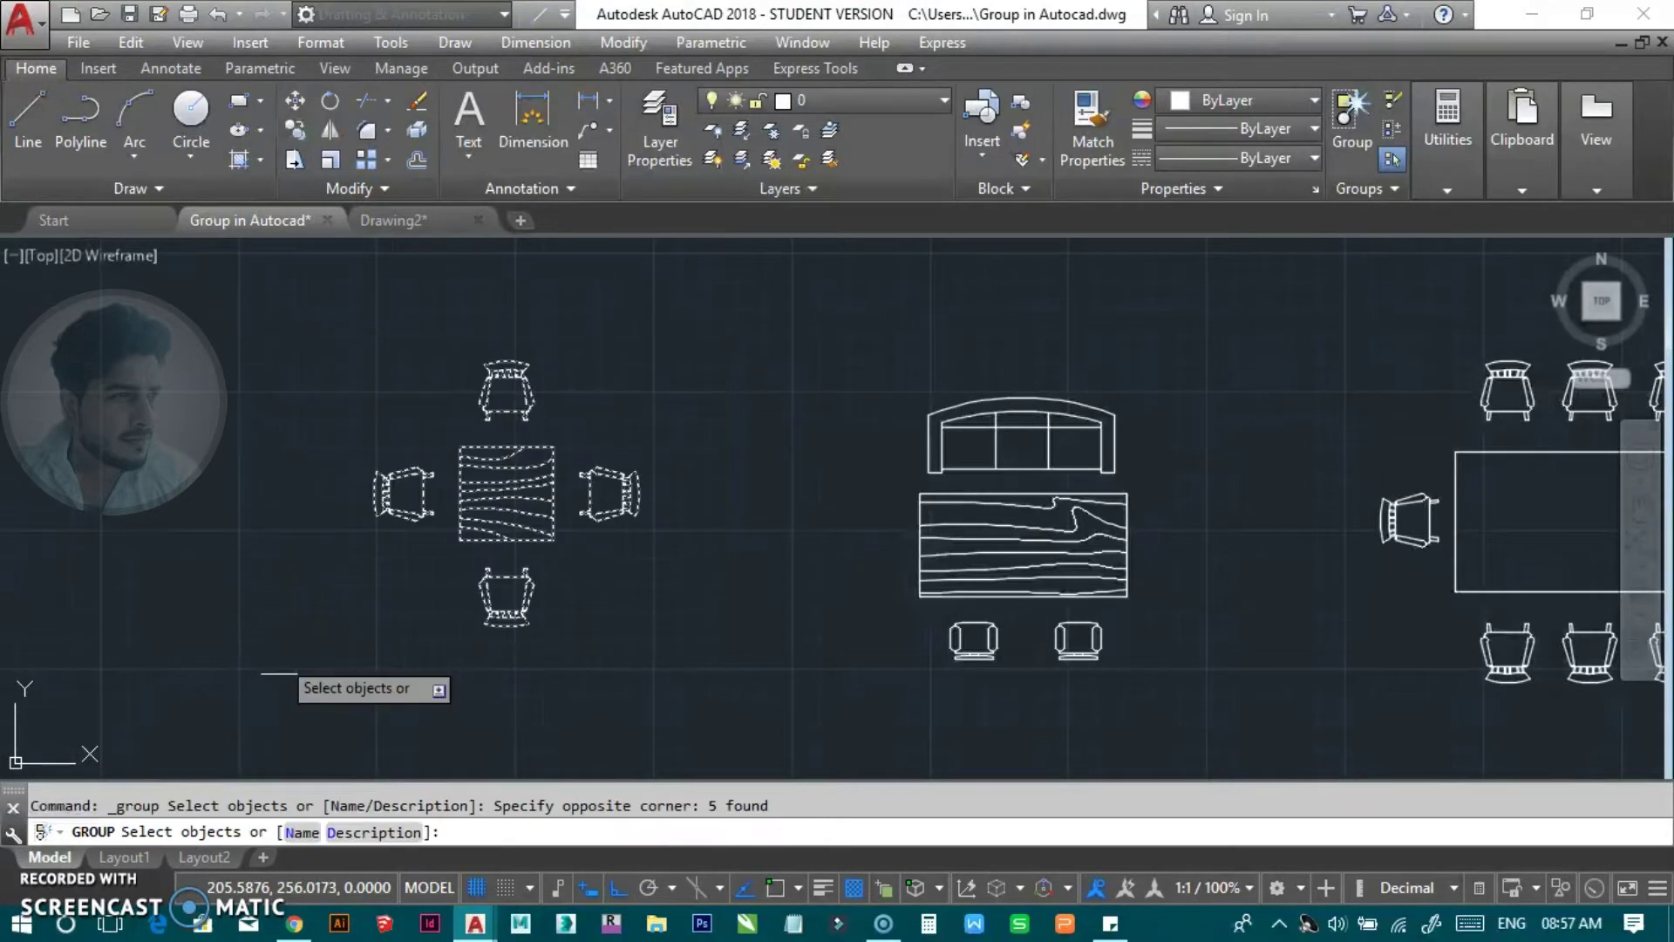
pyautogui.press('Return')
pyautogui.click(523, 371)
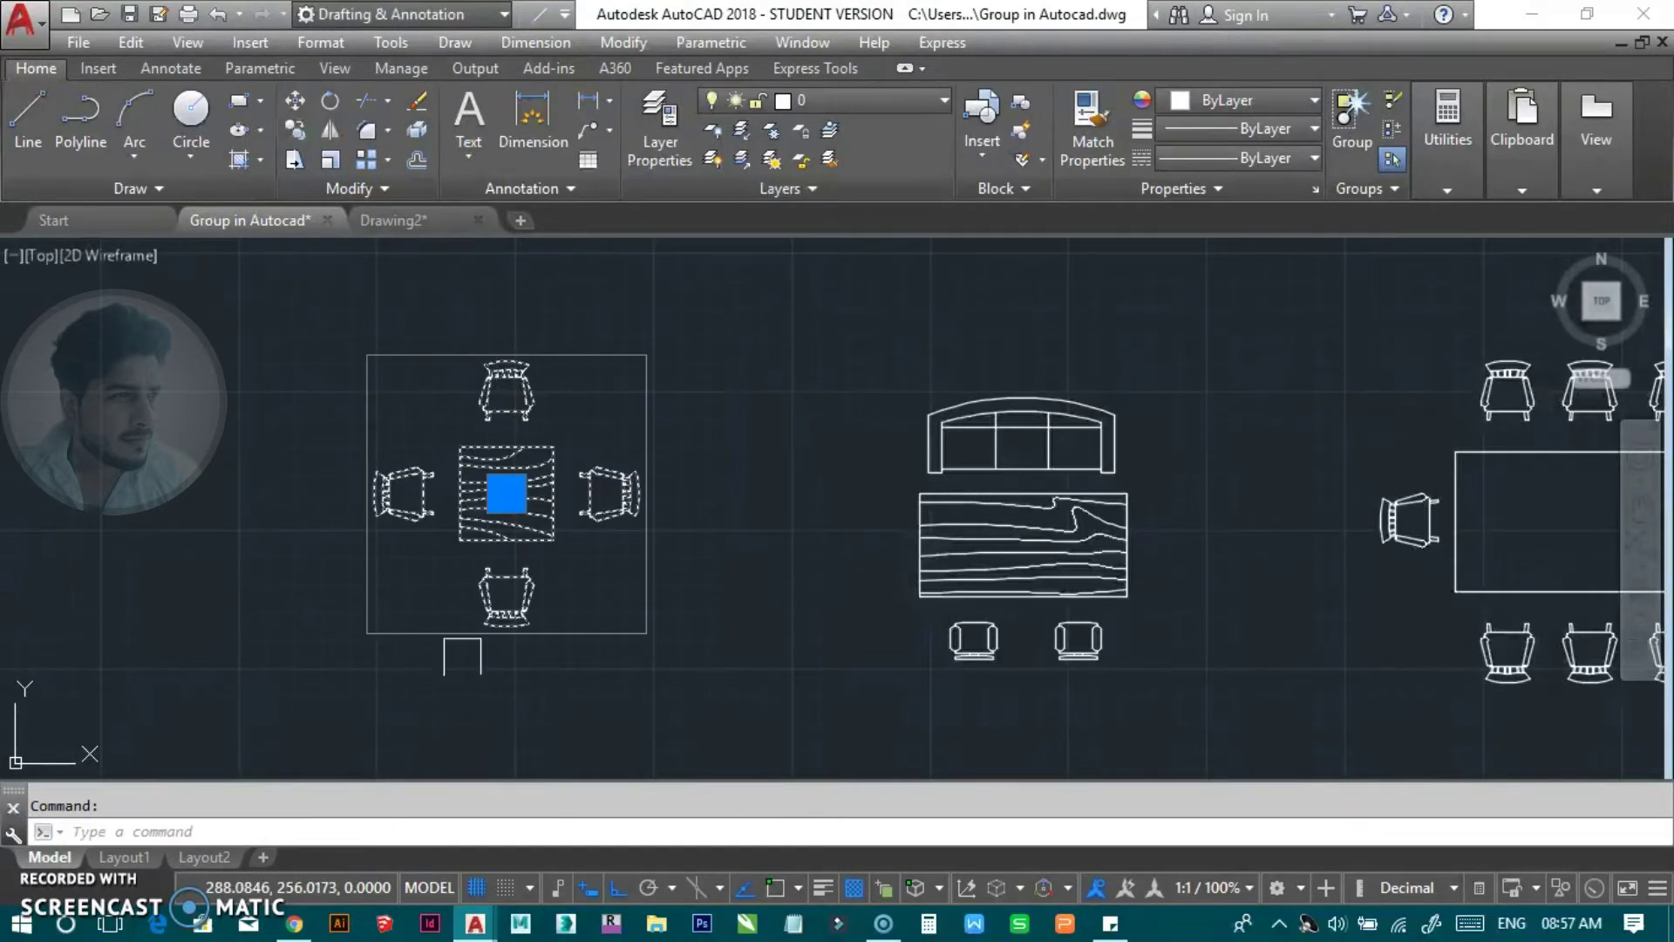
# Step: Move the table-and-chairs group left, then reposition it further right
pyautogui.click(506, 493)
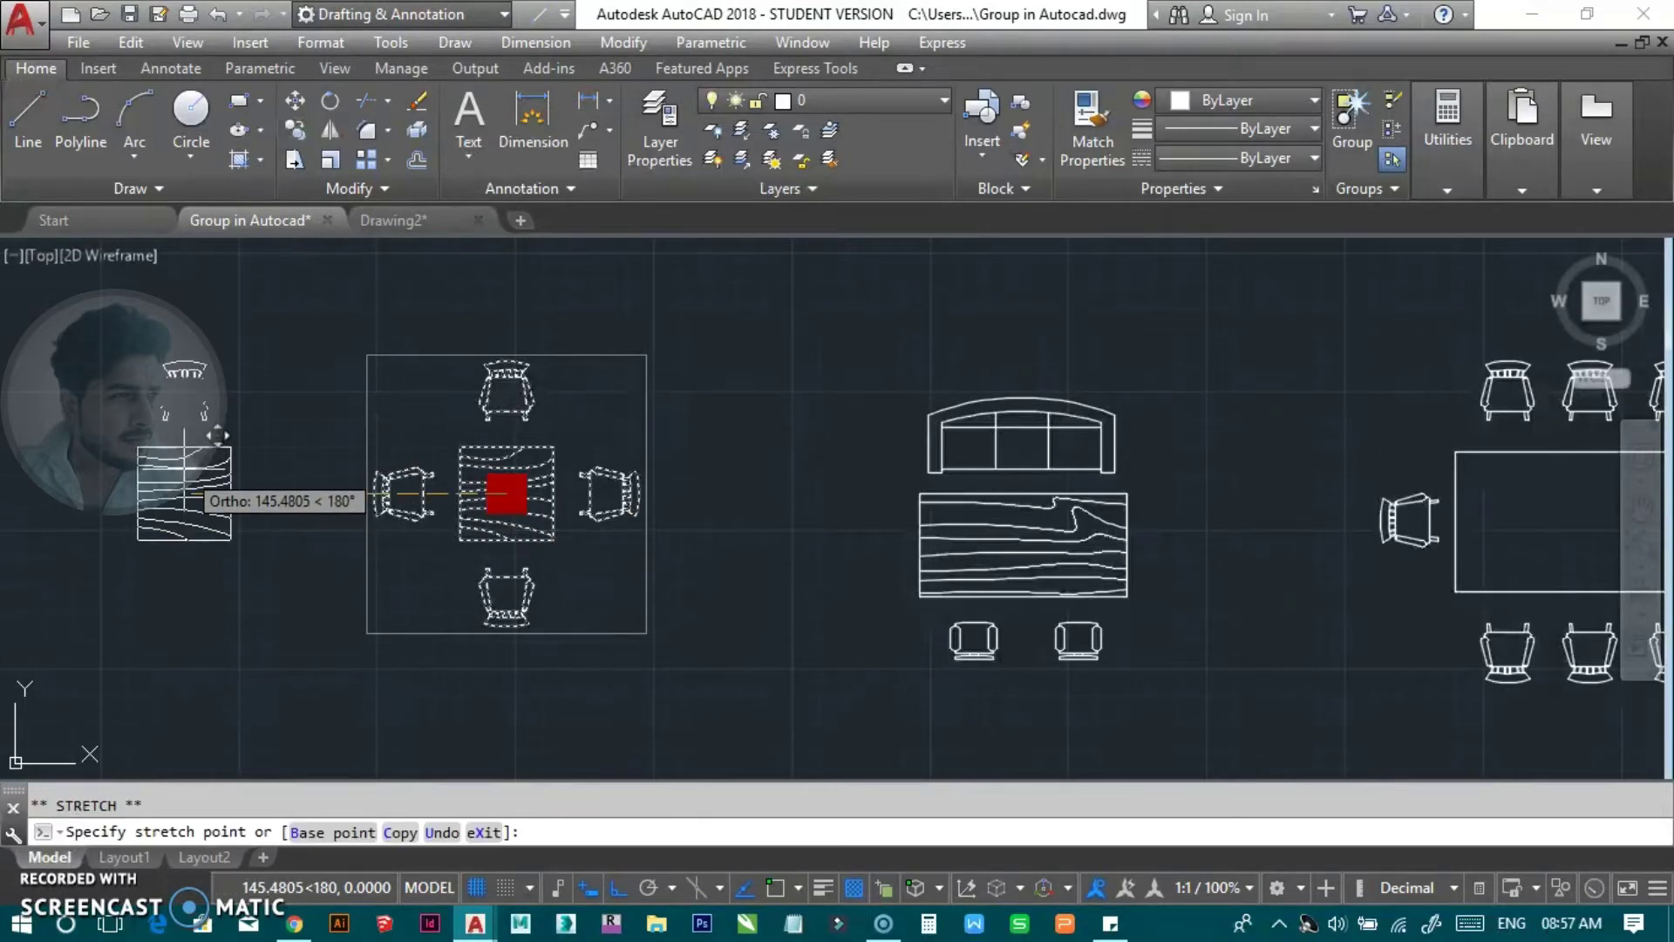
pyautogui.click(164, 492)
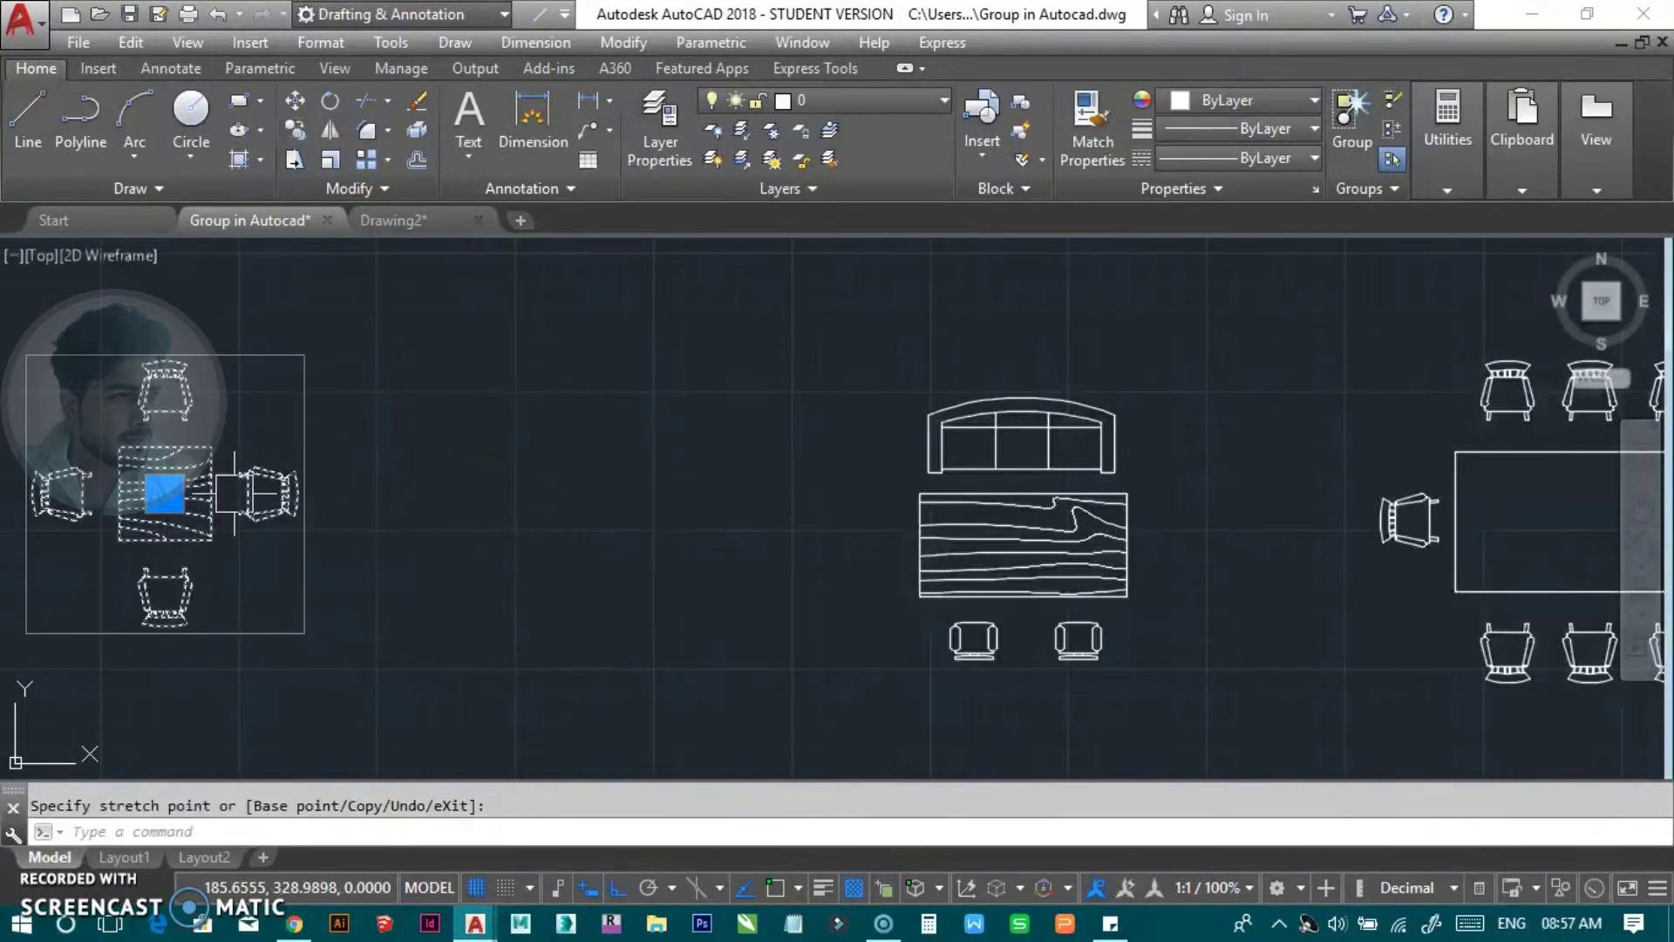
pyautogui.click(165, 493)
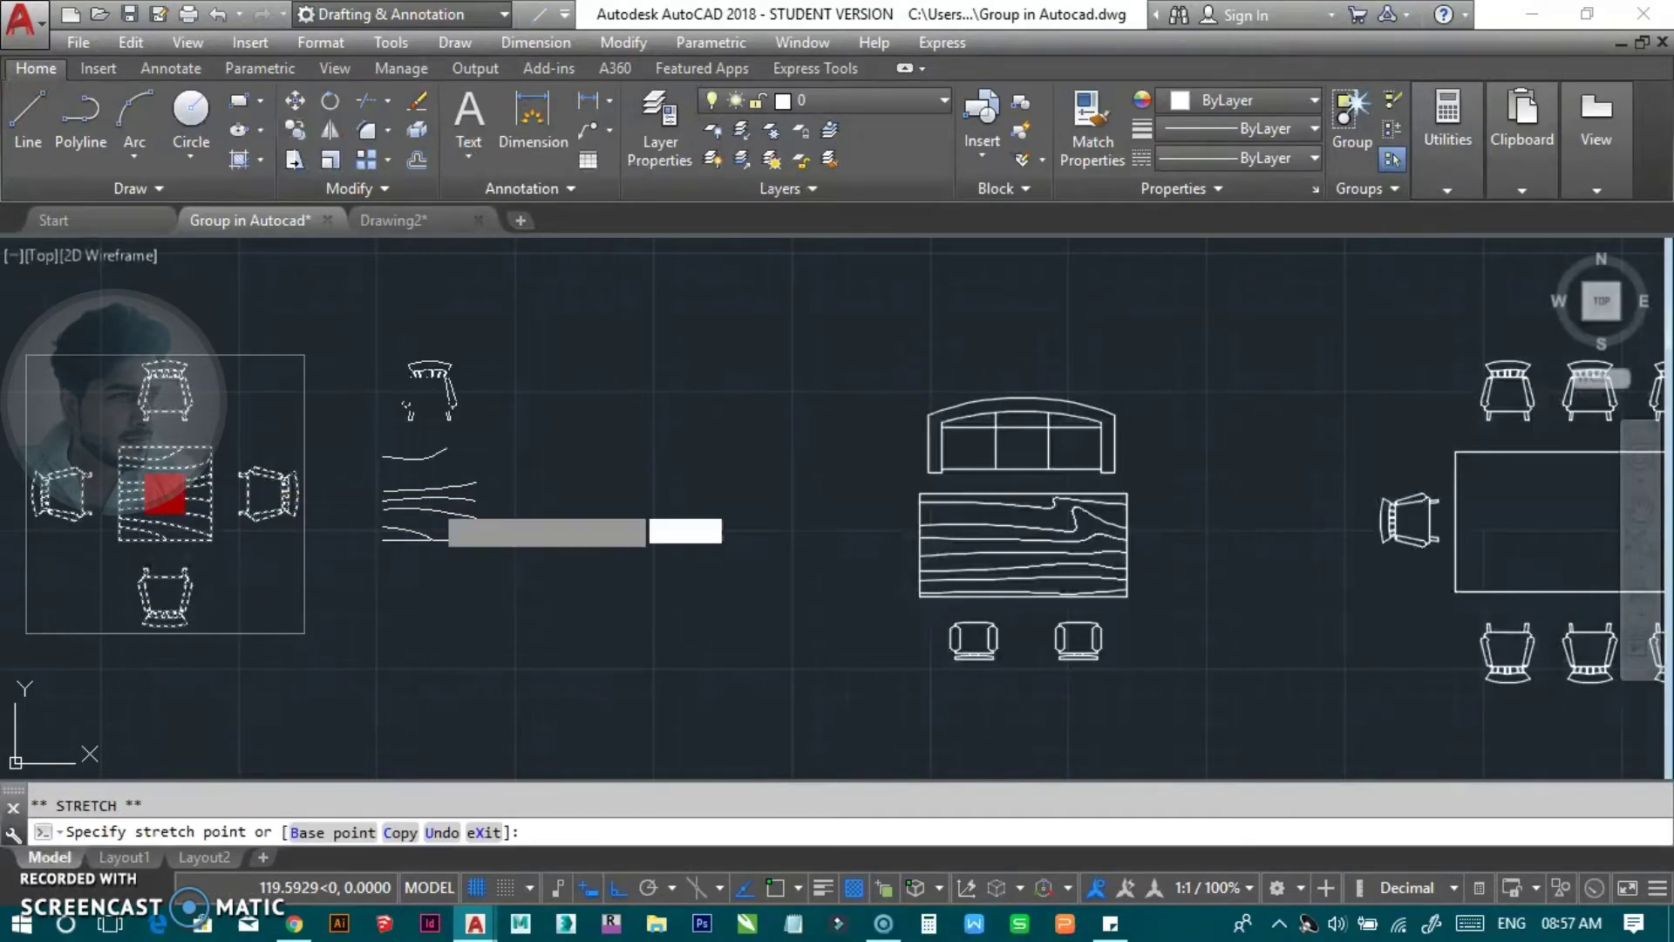
pyautogui.click(429, 493)
pyautogui.scroll(-3, 524, 535)
pyautogui.scroll(3, 688, 510)
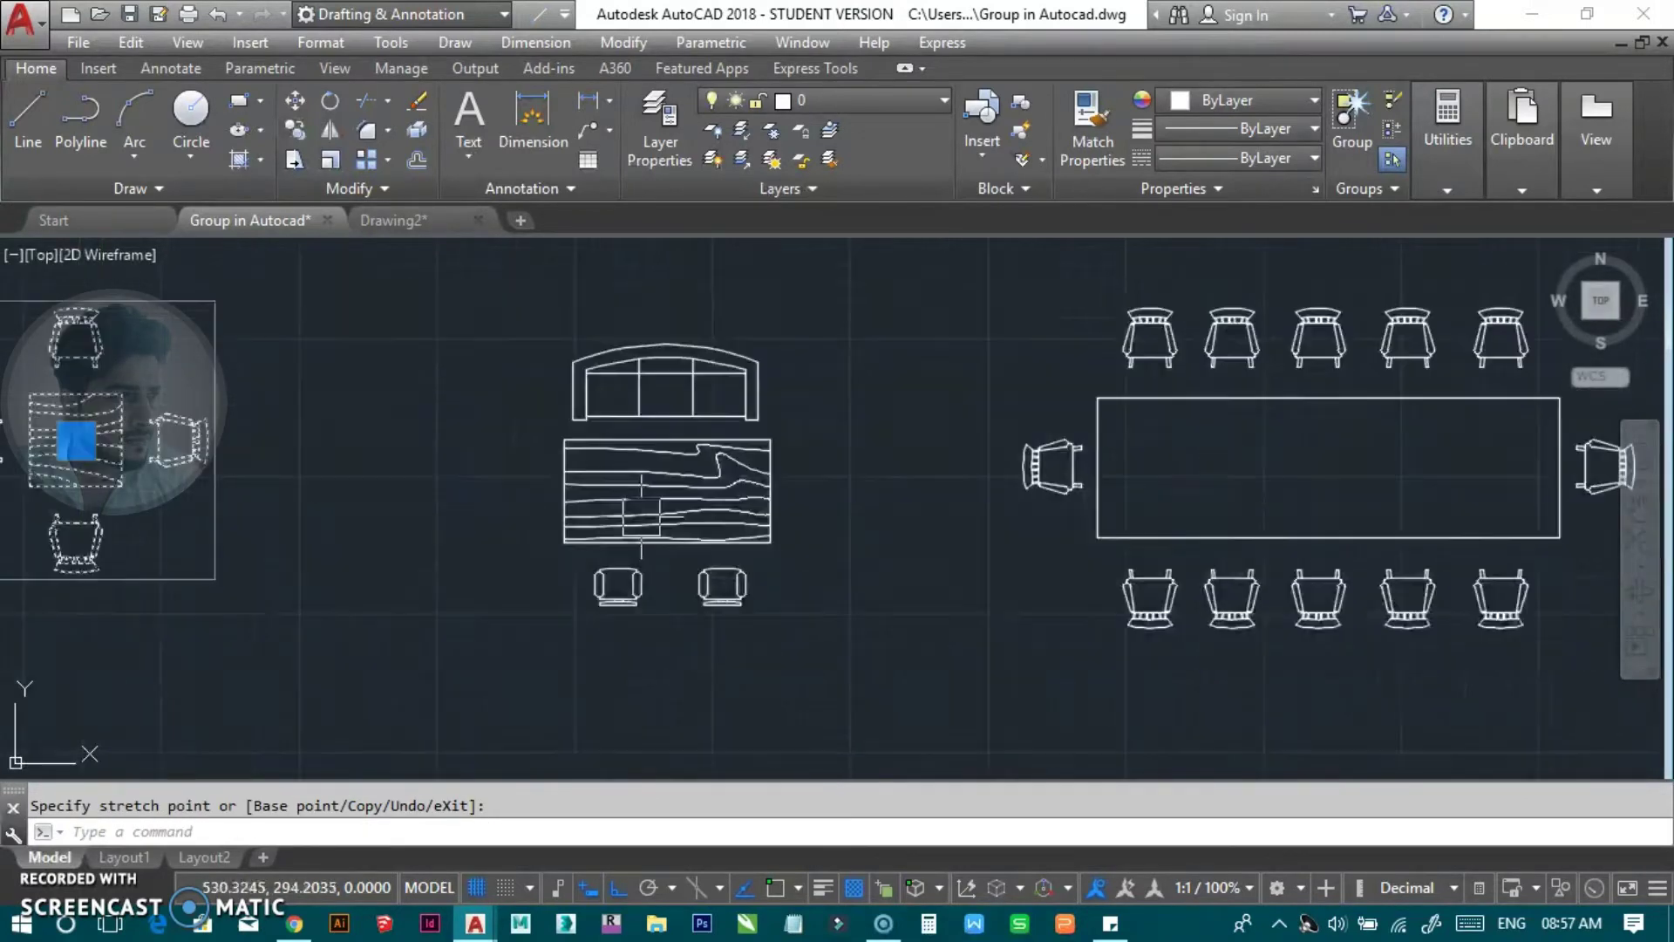
pyautogui.press('Escape')
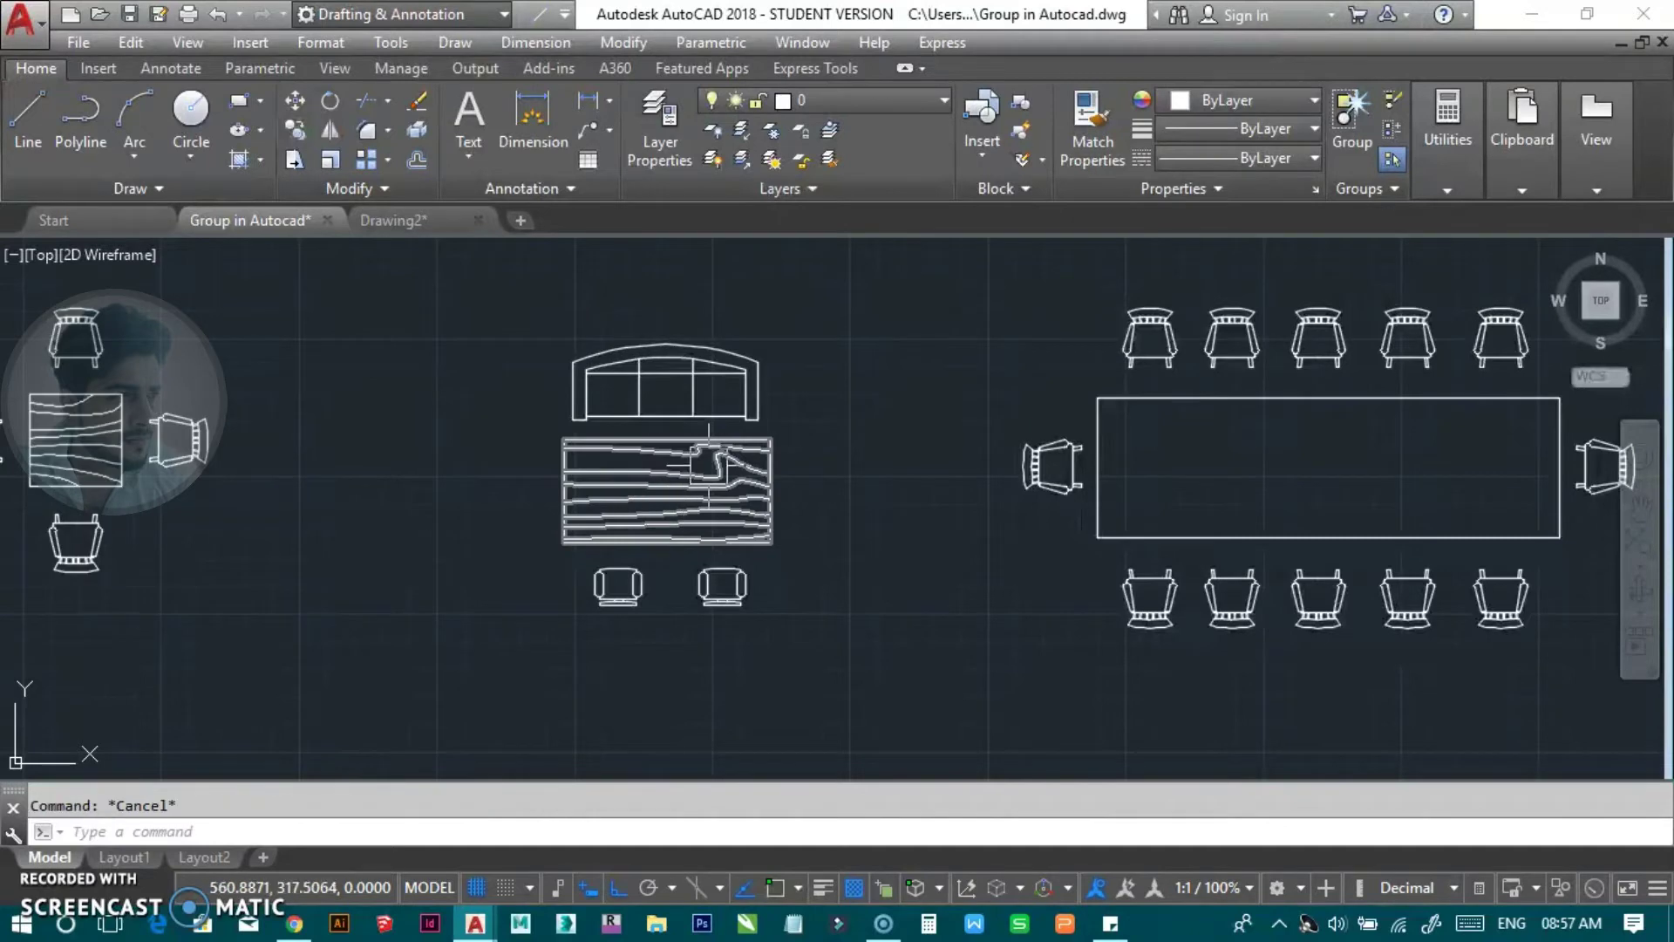
pyautogui.moveTo(775, 454)
pyautogui.mouseDown(button='middle')
pyautogui.moveTo(984, 443)
pyautogui.moveTo(901, 420)
pyautogui.mouseUp(button='middle')
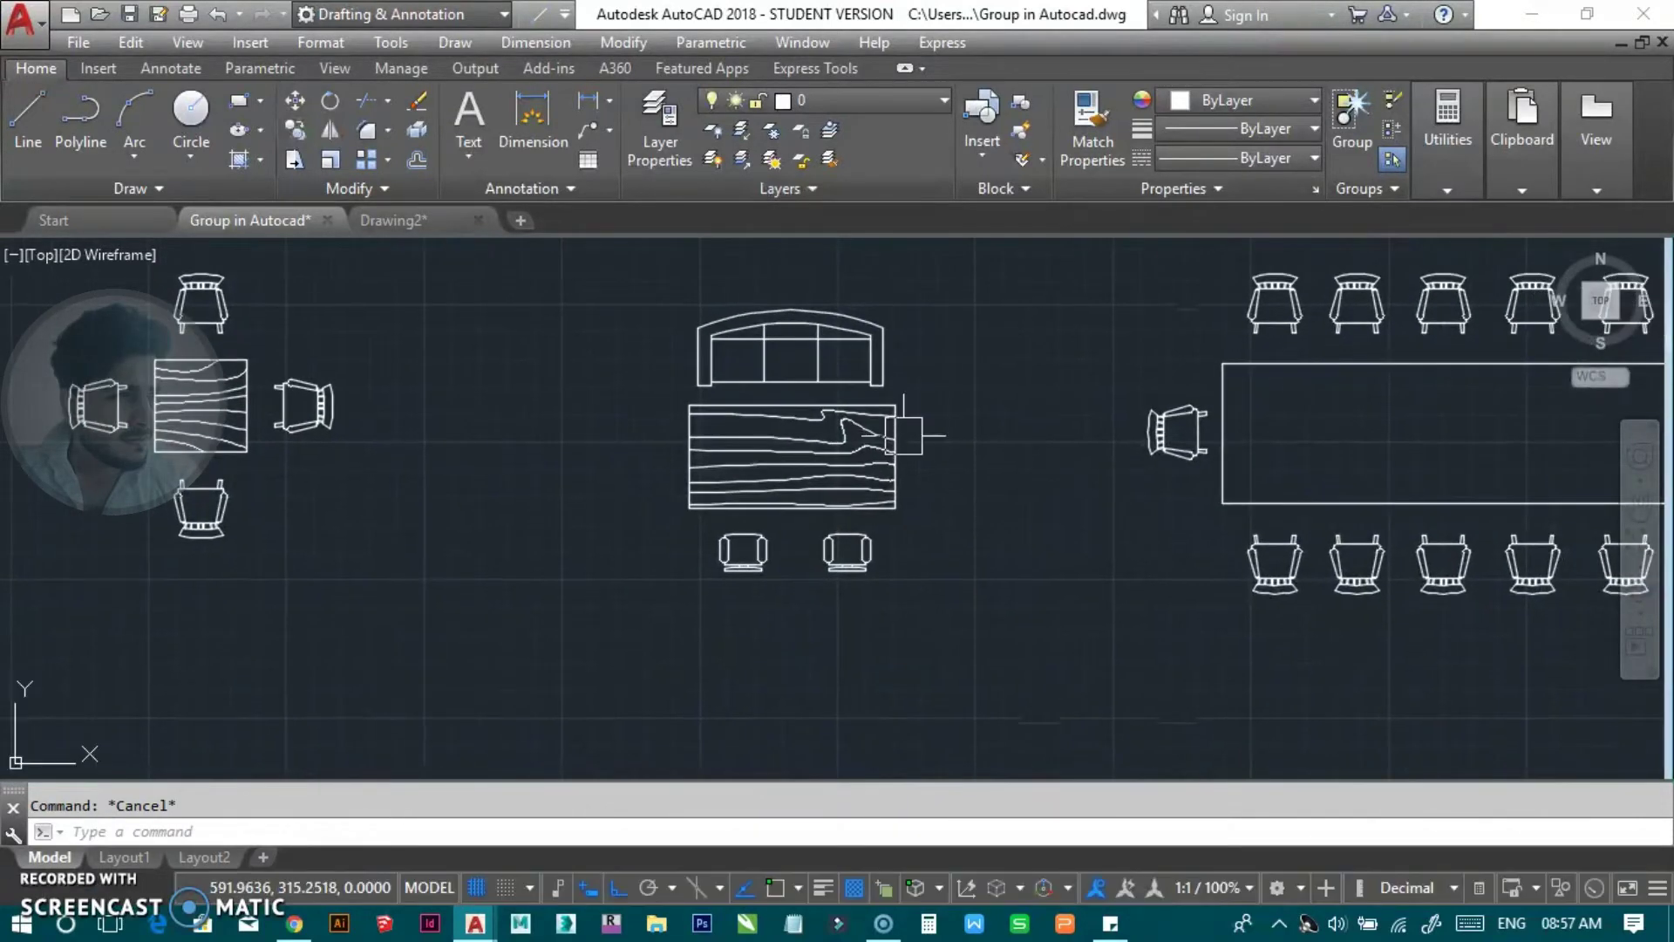
# Step: Name a new group table1 and crossing-select the sofa, bed and two armchairs
pyautogui.click(1352, 131)
pyautogui.moveTo(739, 471); pyautogui.dragTo(684, 436, button='middle')
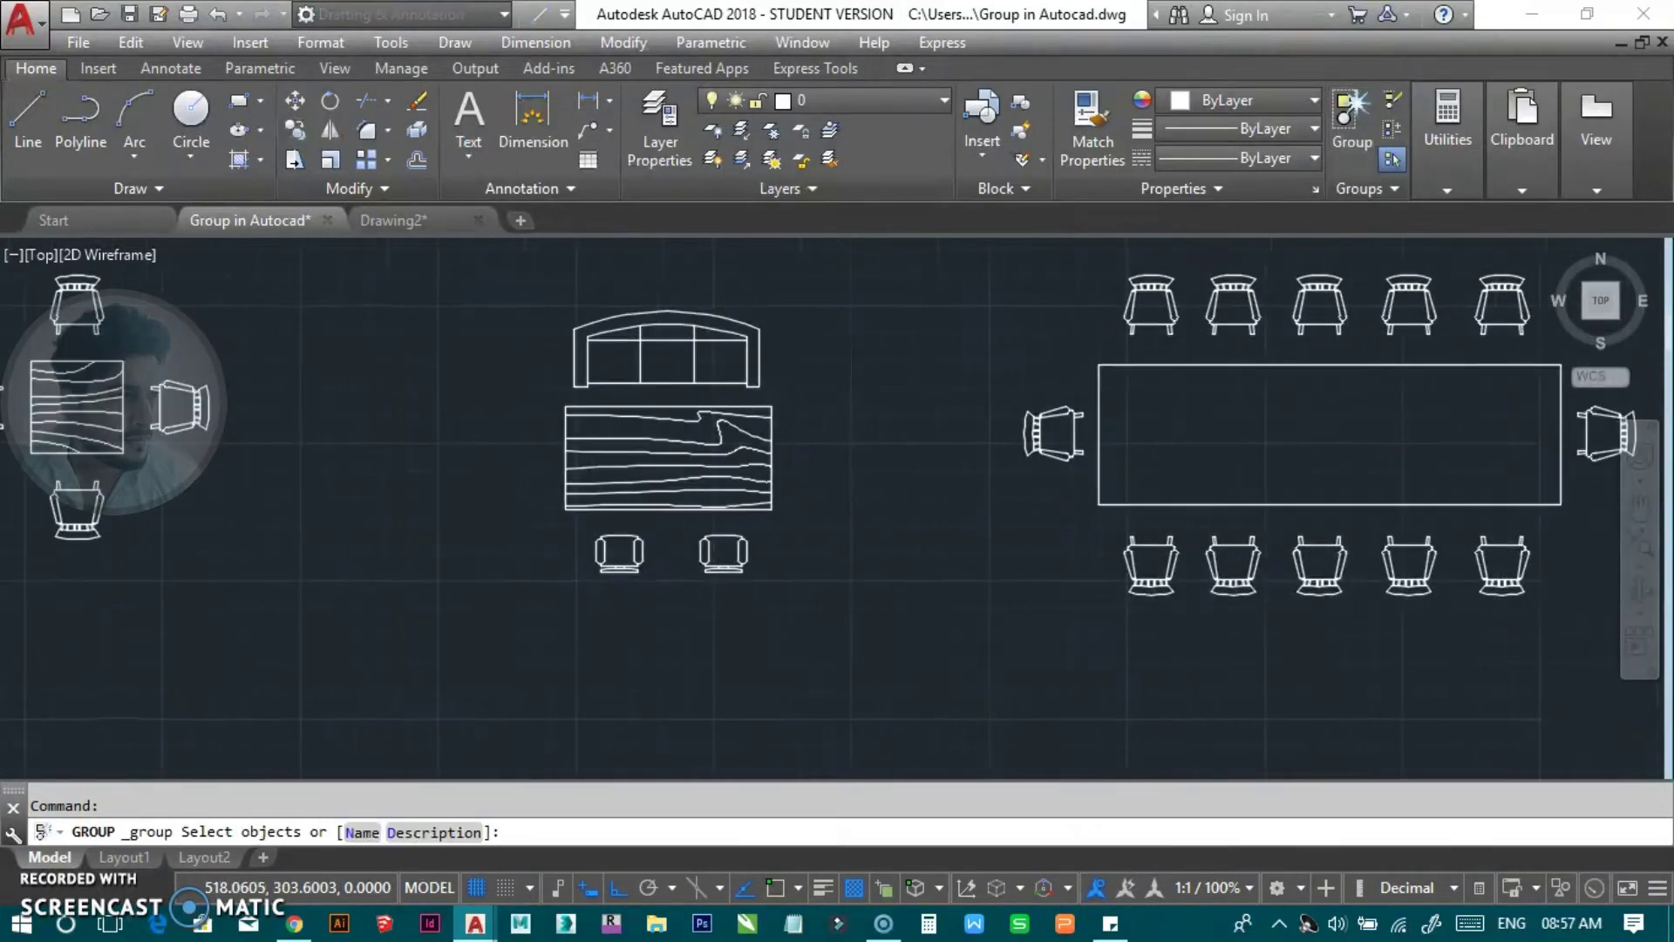
pyautogui.click(361, 833)
pyautogui.write('table1')
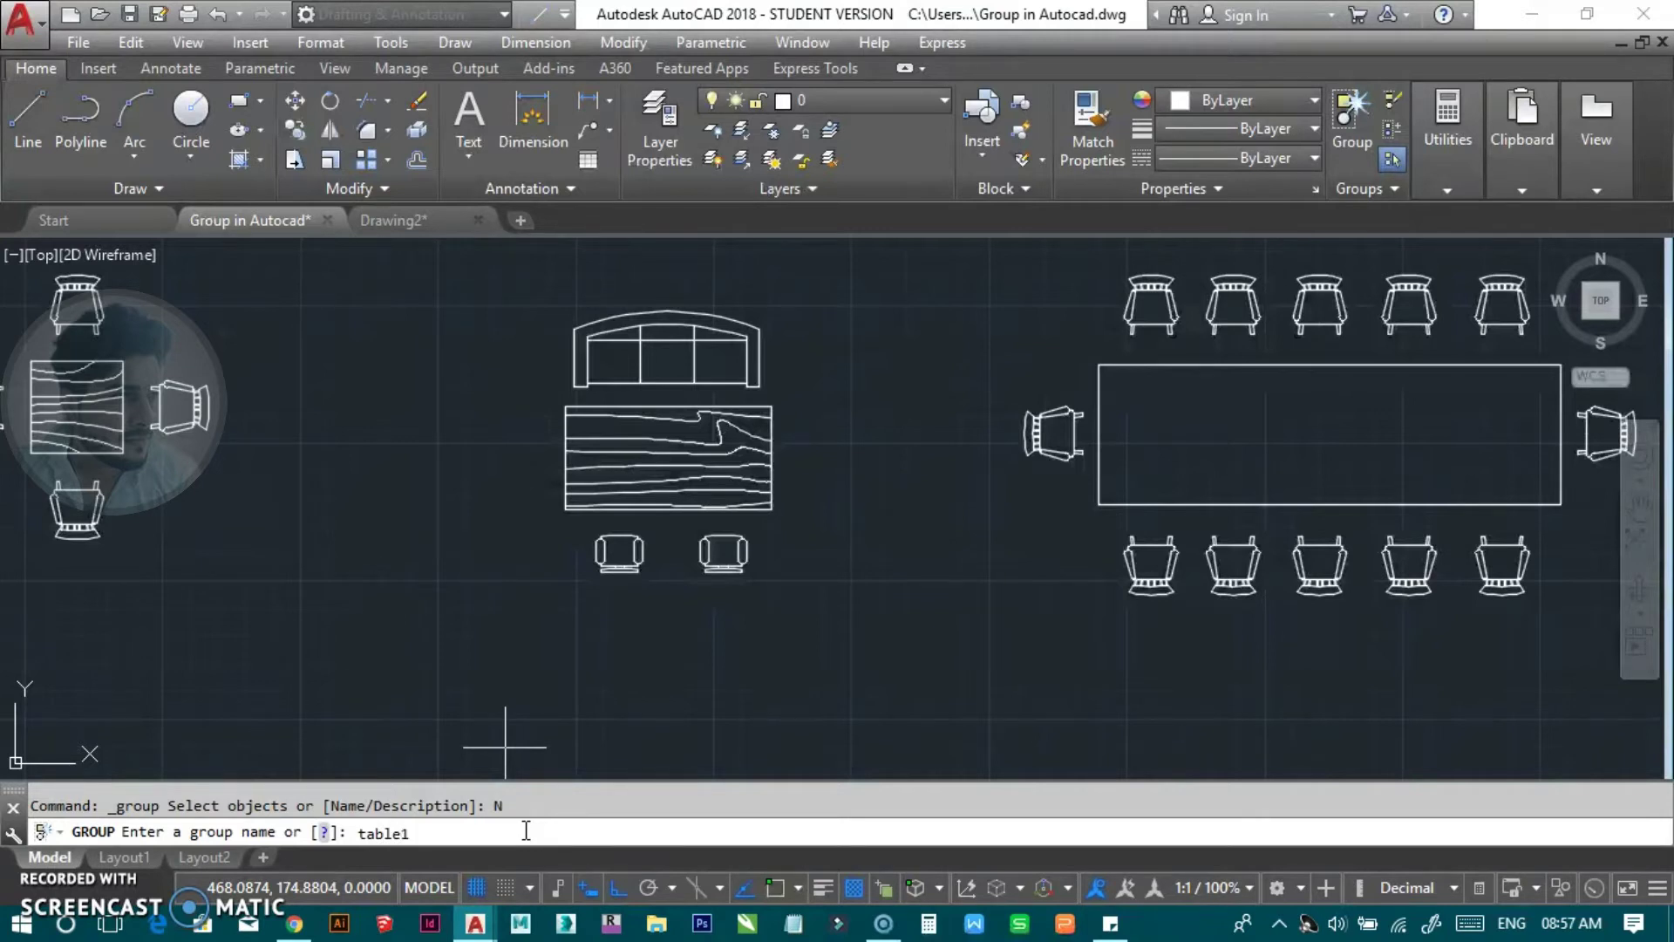
pyautogui.press('Return')
pyautogui.moveTo(706, 414); pyautogui.dragTo(654, 501, button='middle')
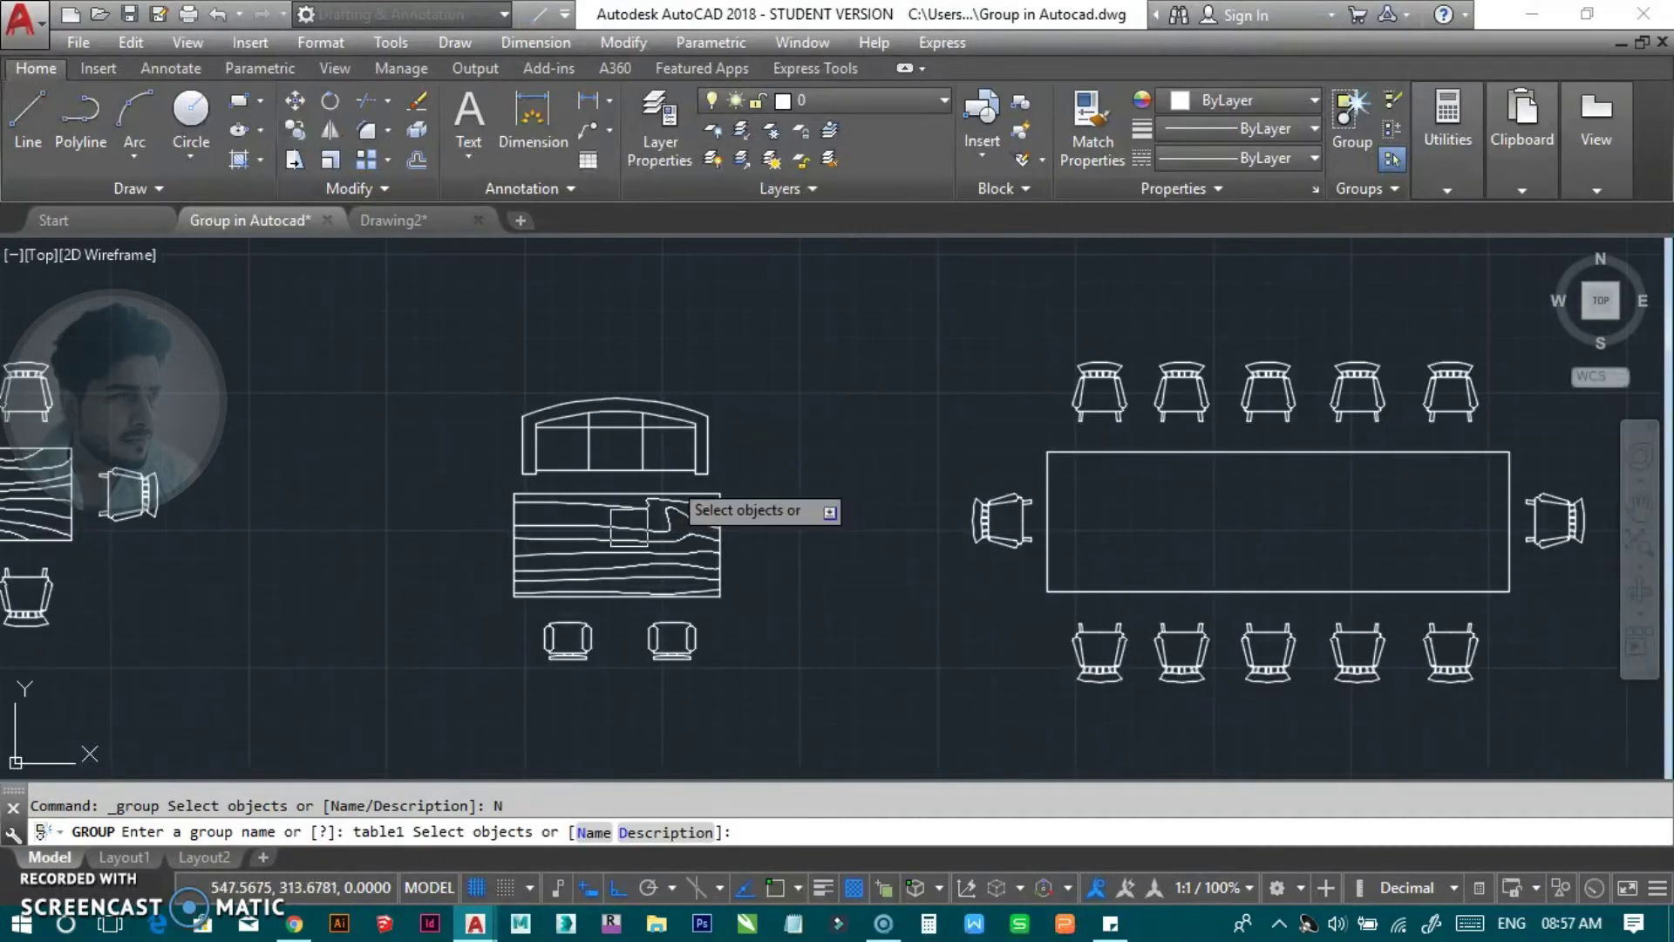
pyautogui.click(778, 325)
pyautogui.click(522, 663)
pyautogui.press('Return')
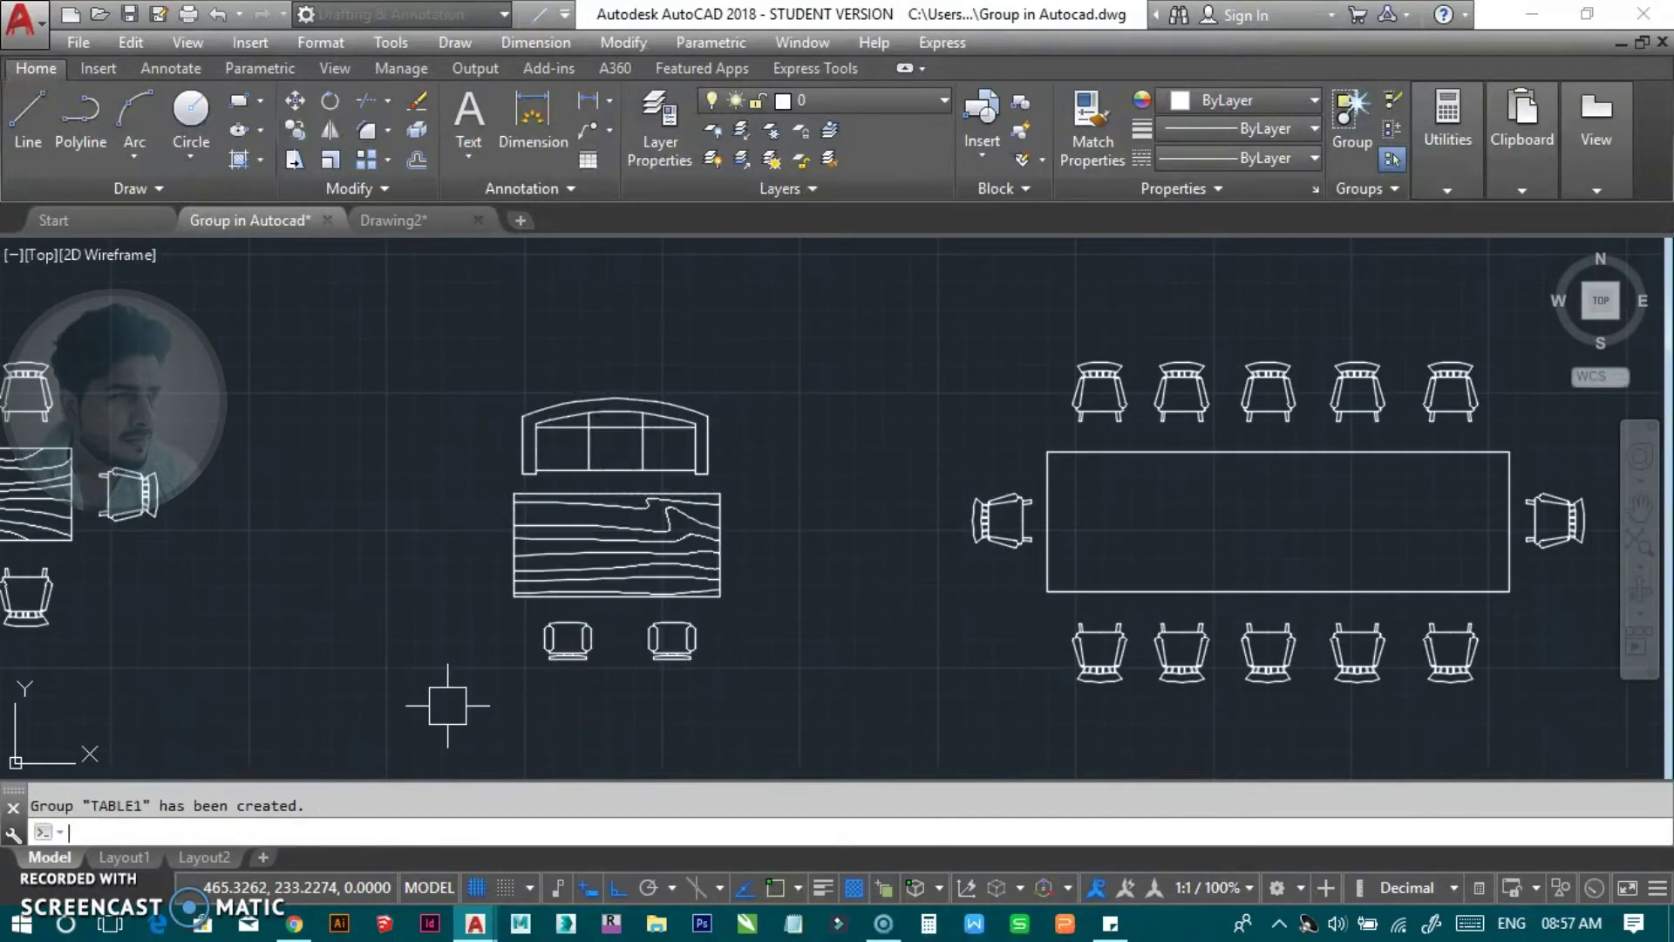
# Step: Check the TABLE1 group selection, then centre the dining table in view
pyautogui.click(621, 501)
pyautogui.moveTo(592, 551); pyautogui.dragTo(602, 488, button='middle')
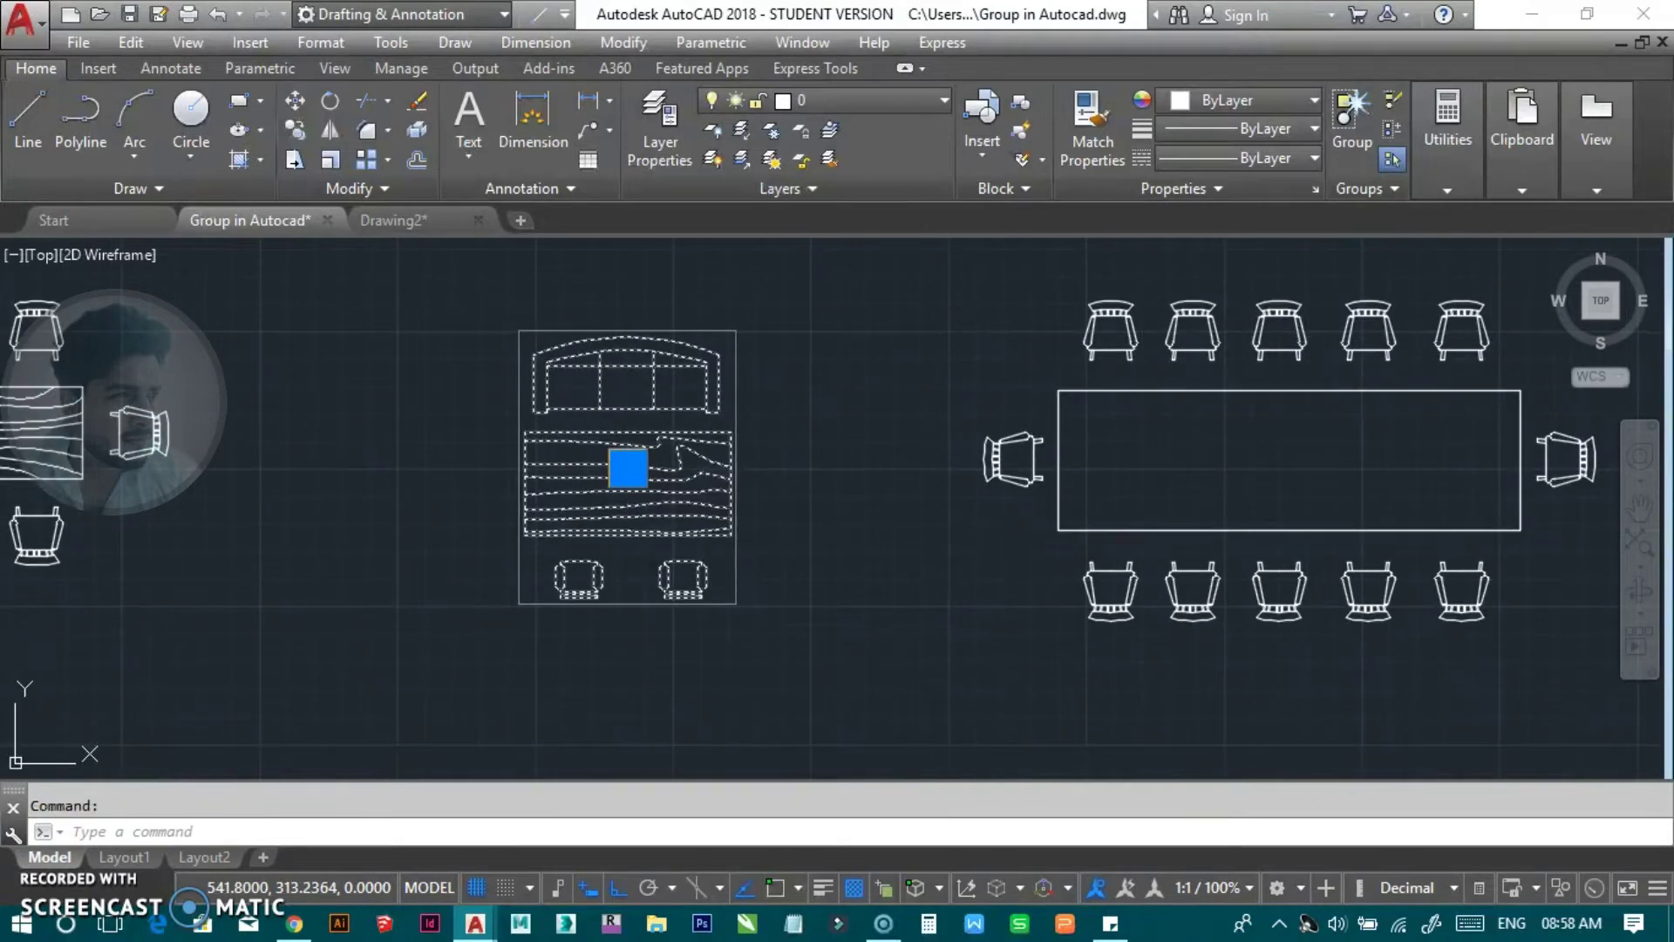
pyautogui.press('Escape')
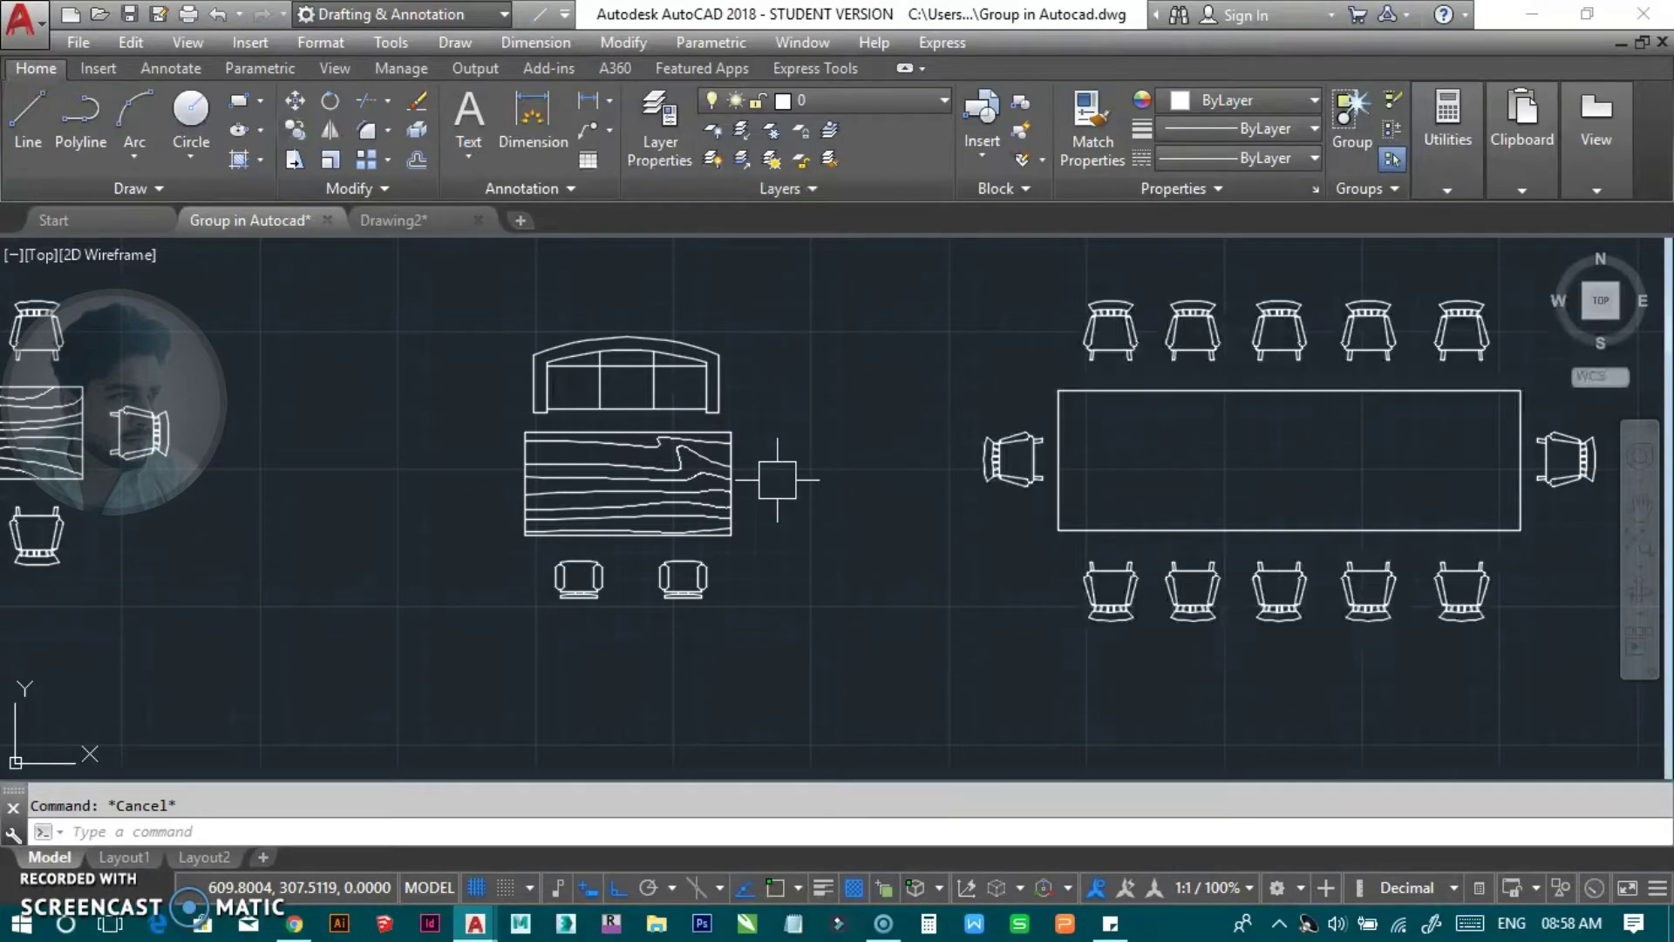
pyautogui.moveTo(777, 478); pyautogui.dragTo(488, 497, button='middle')
pyautogui.scroll(-2, 452, 512)
pyautogui.scroll(2, 791, 448)
pyautogui.moveTo(790, 448); pyautogui.dragTo(814, 540, button='middle')
# Step: Window-select the long dining table and ten side chairs into an unnamed group
pyautogui.write('g')
pyautogui.press('Return')
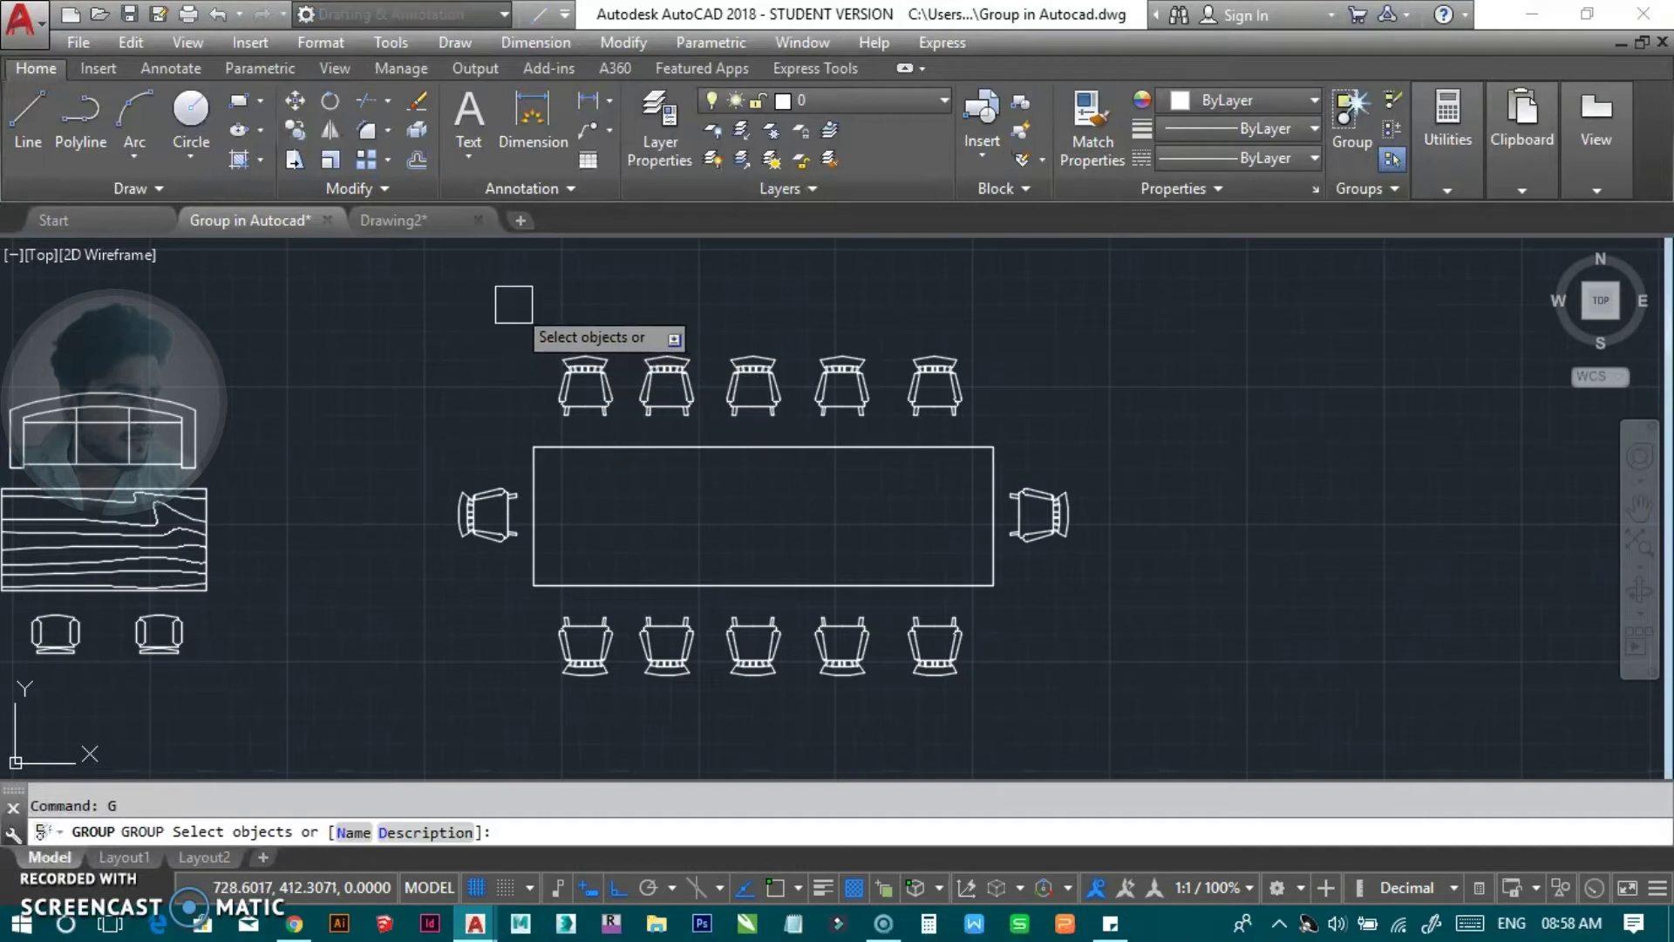
pyautogui.click(513, 303)
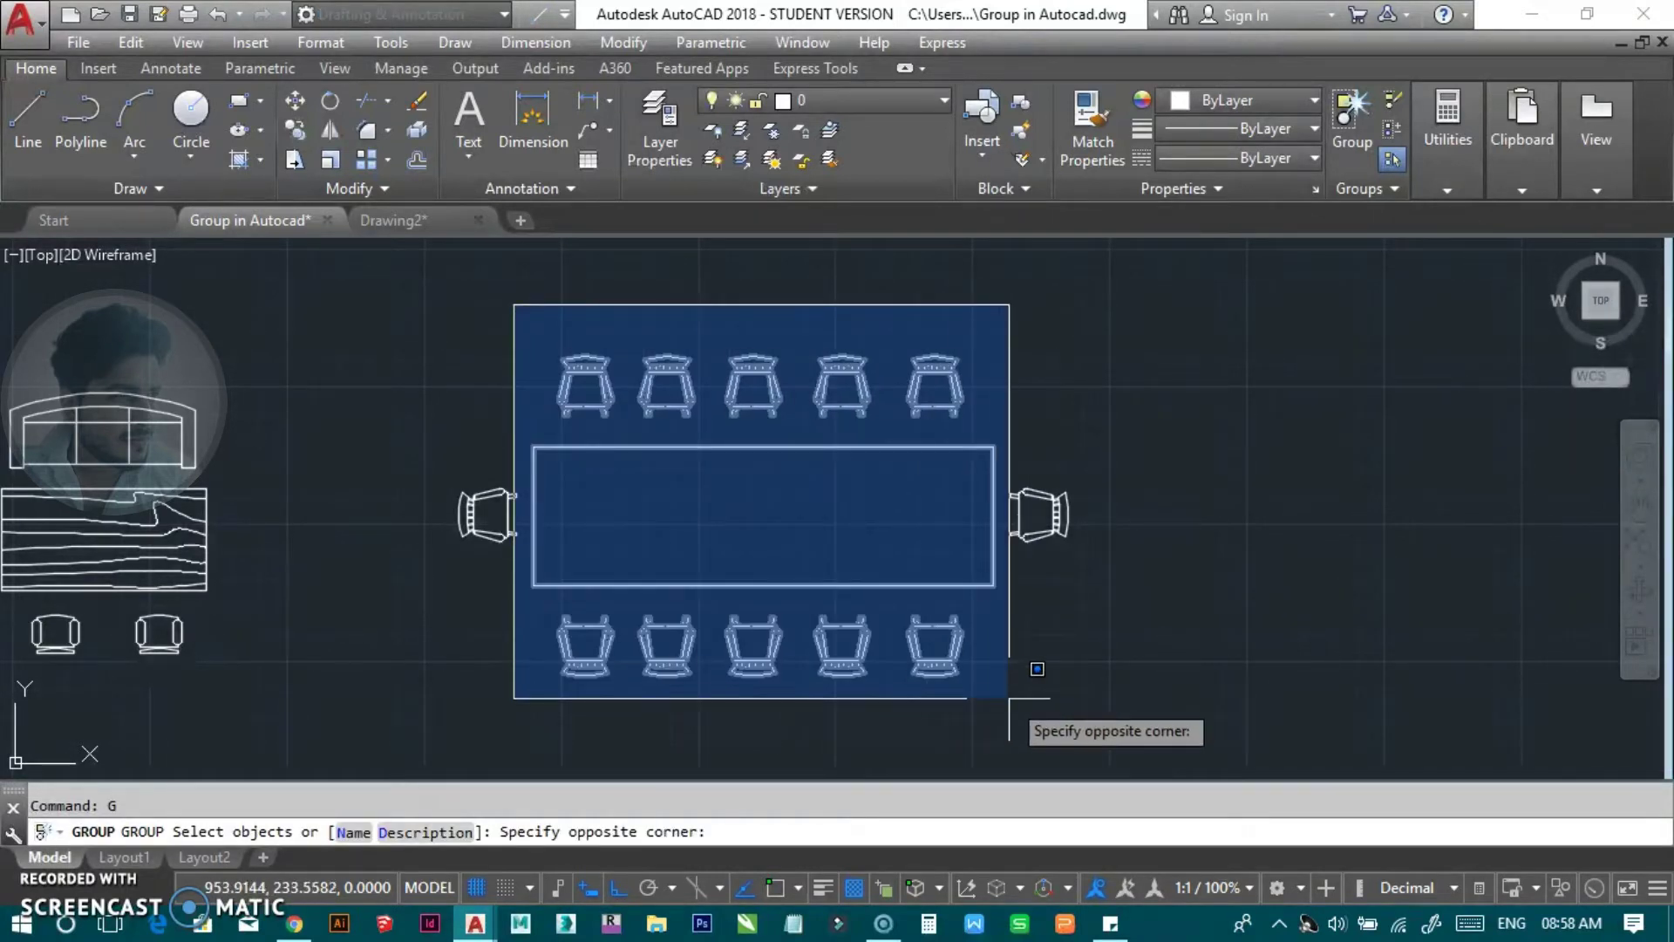
pyautogui.click(1009, 698)
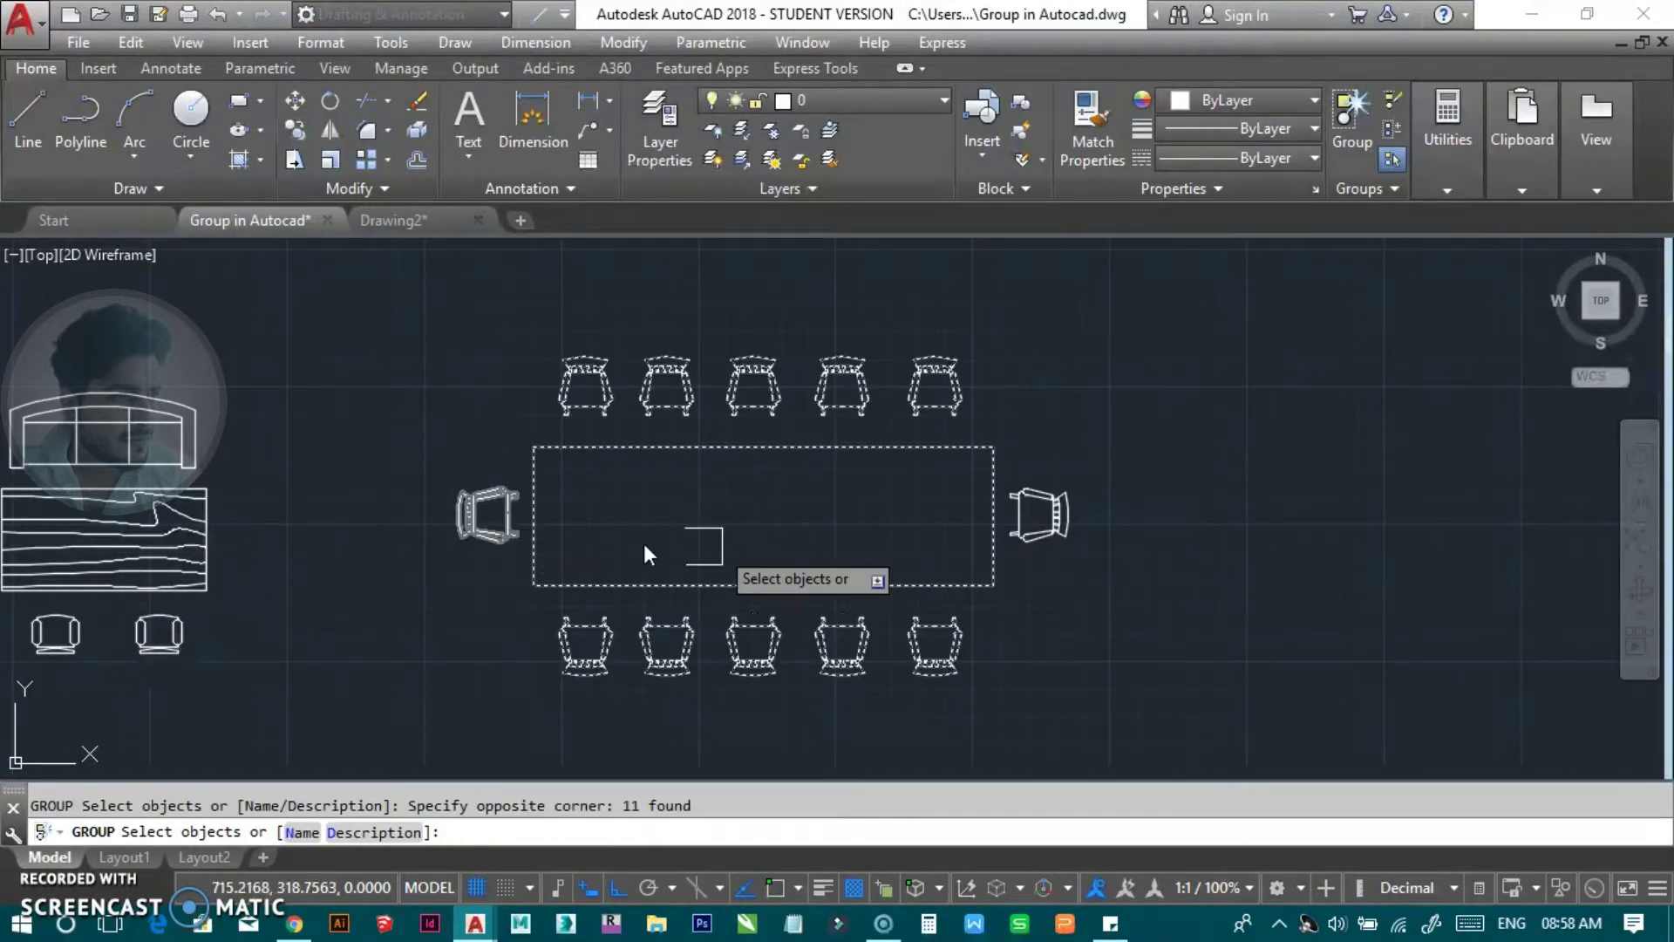
pyautogui.press('Return')
pyautogui.click(729, 534)
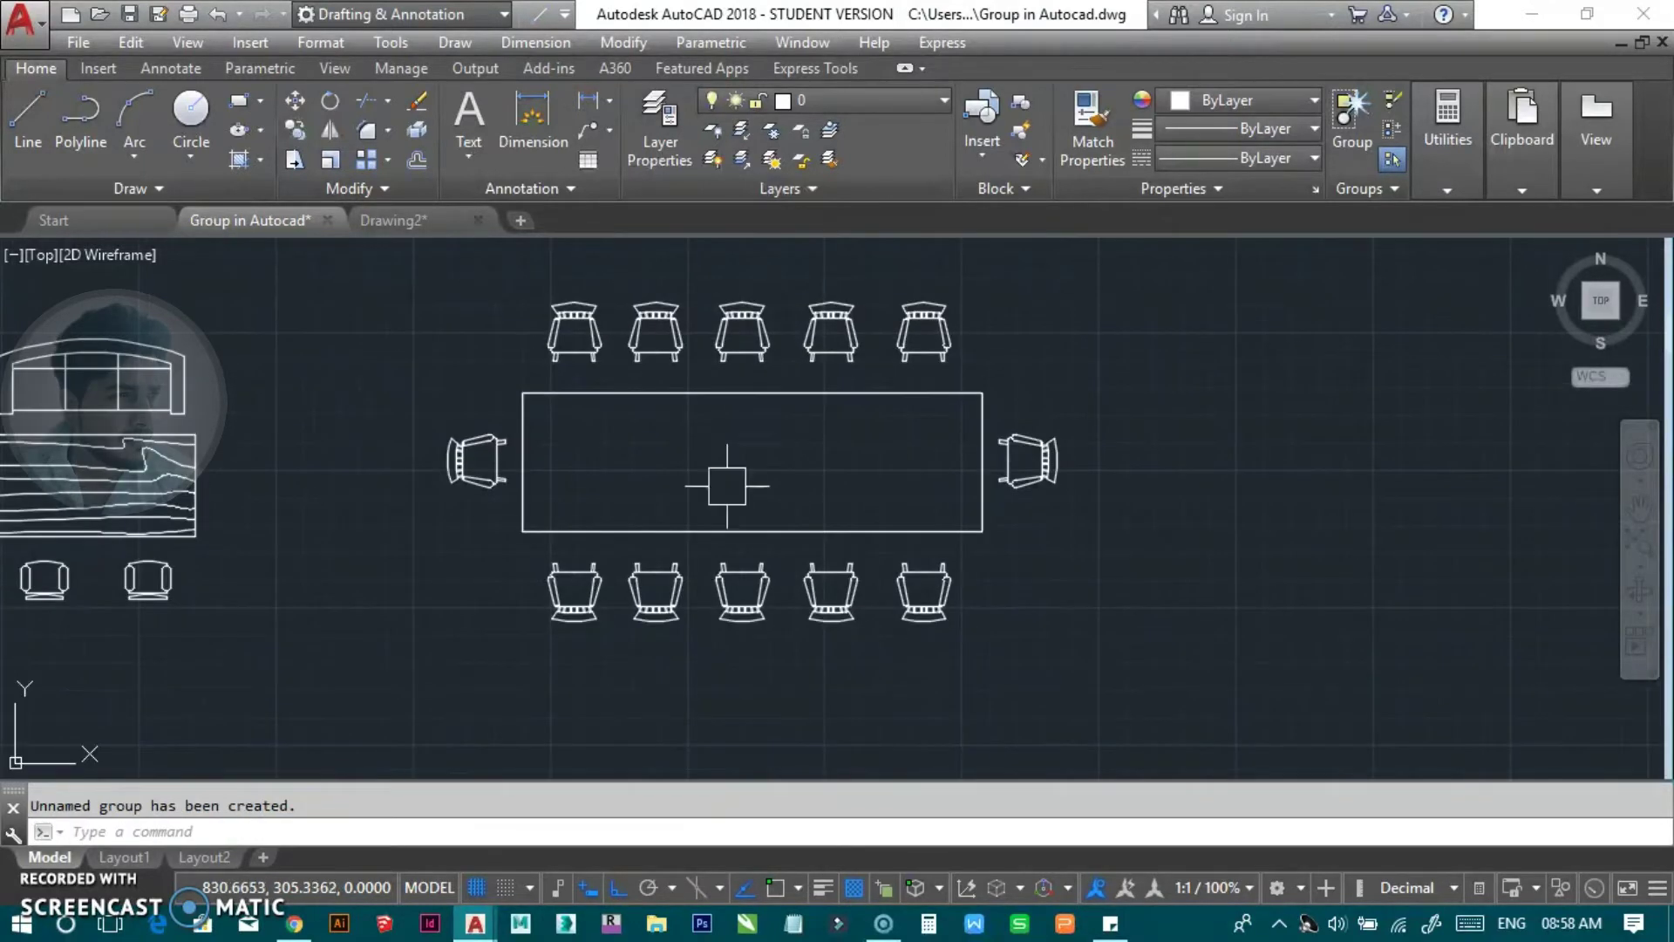
pyautogui.moveTo(743, 418); pyautogui.dragTo(736, 389, button='middle')
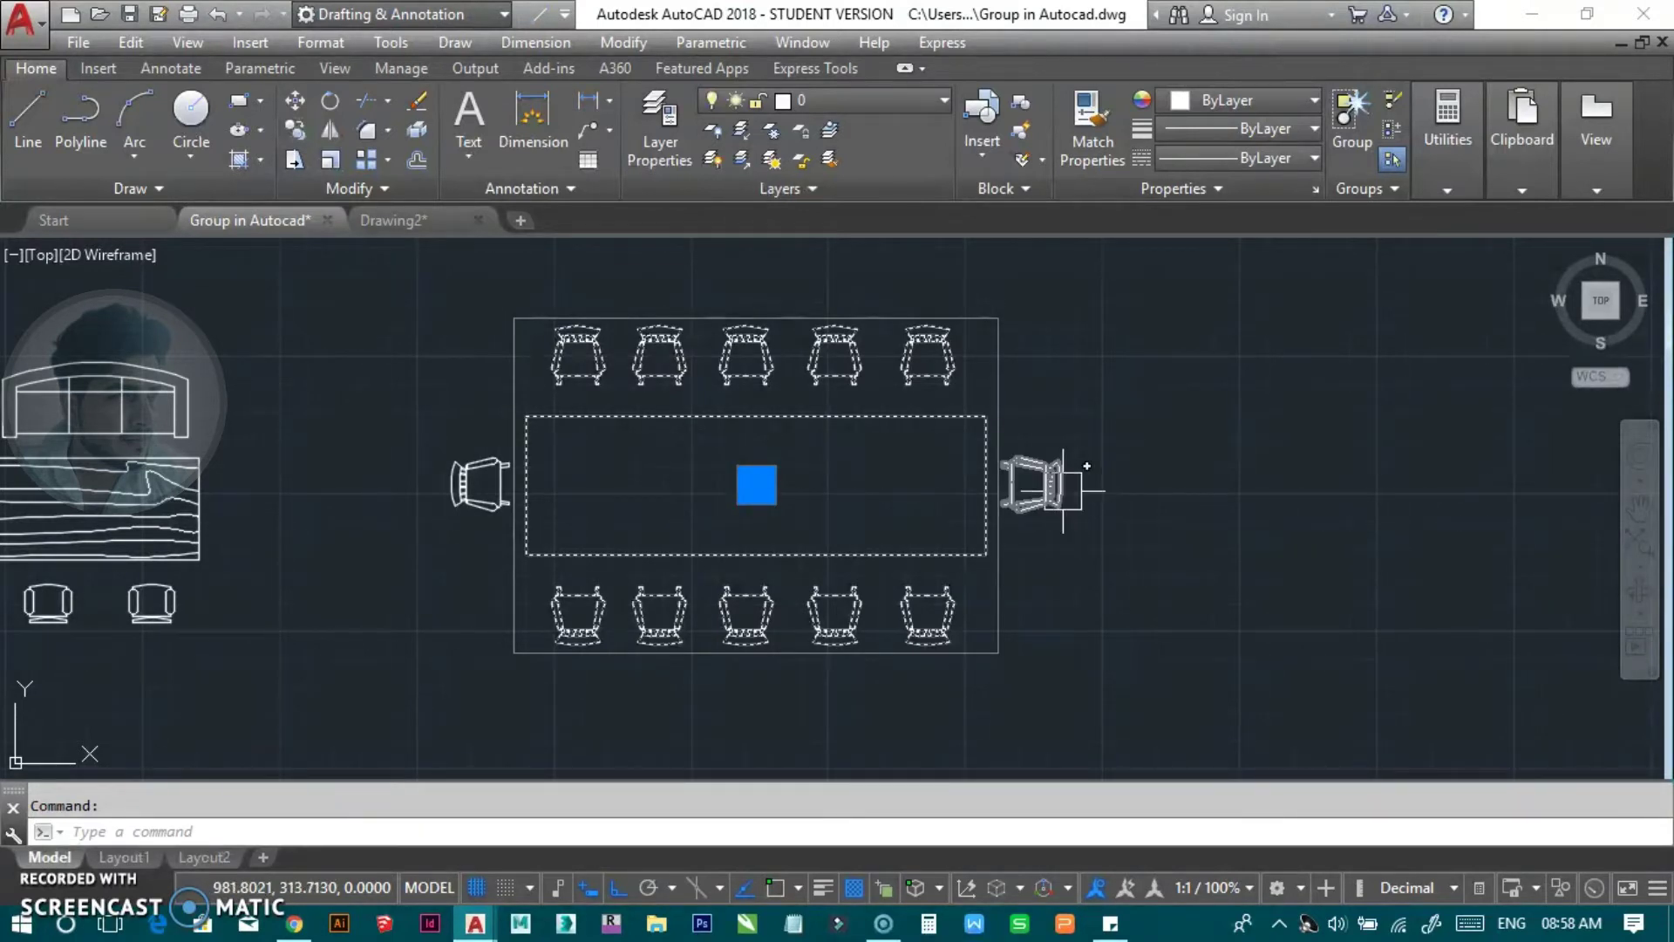
pyautogui.press('Escape')
pyautogui.click(863, 357)
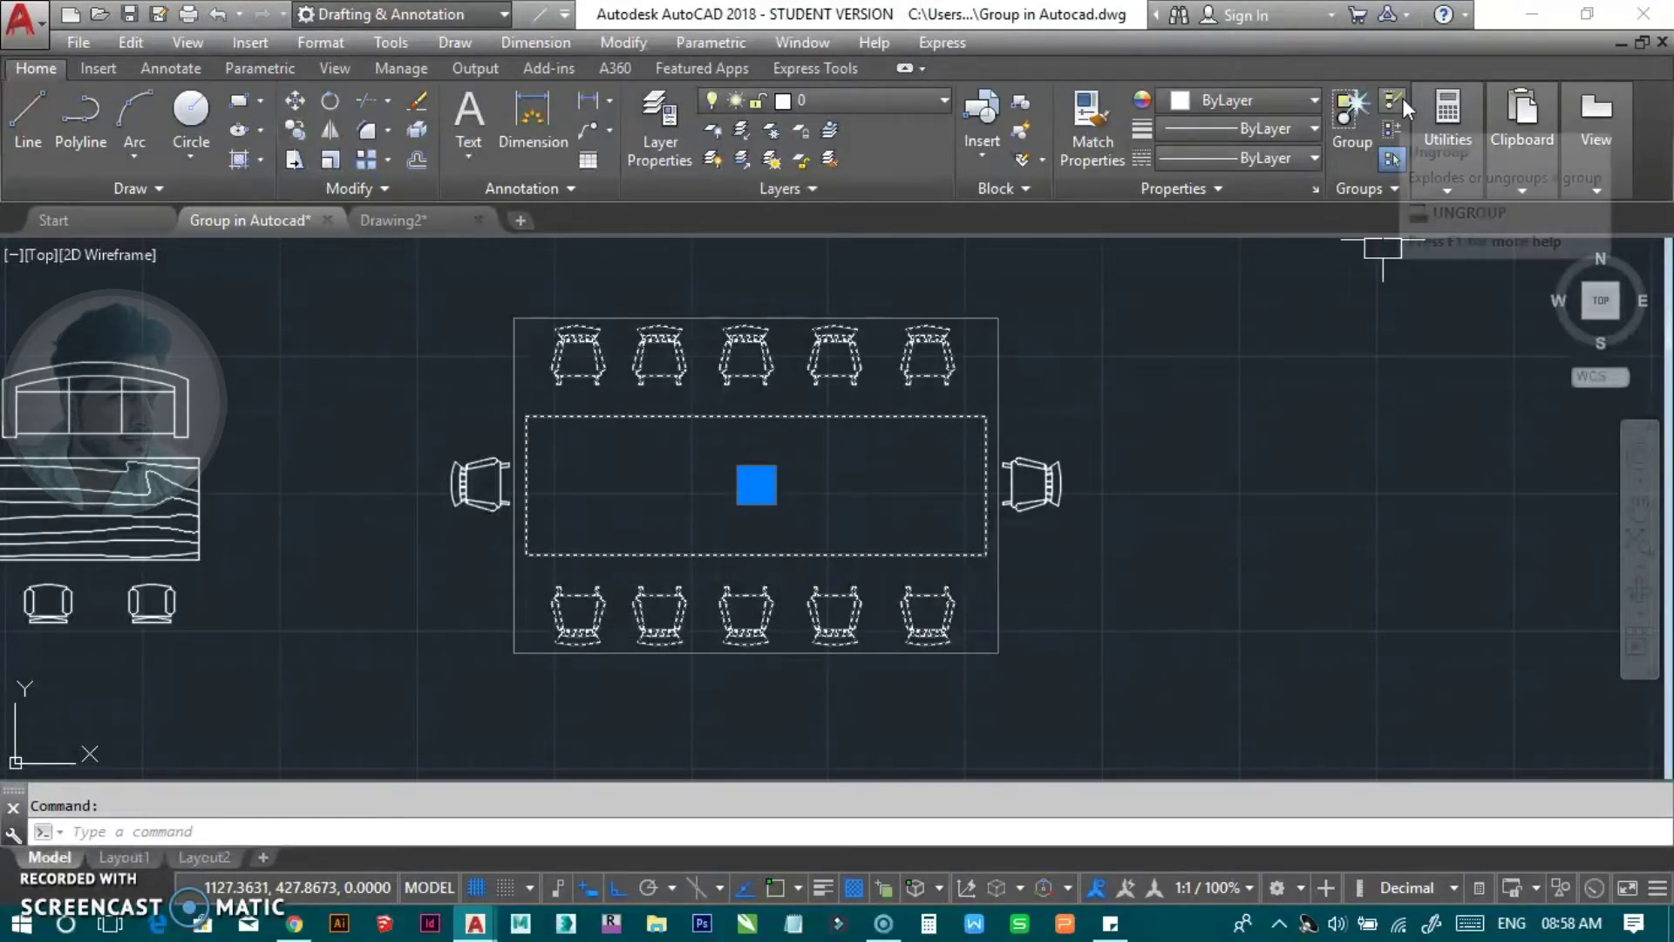
# Step: Select the dining and sofa groups and dissolve them with Ungroup
pyautogui.moveTo(757, 443); pyautogui.dragTo(1128, 443, button='middle')
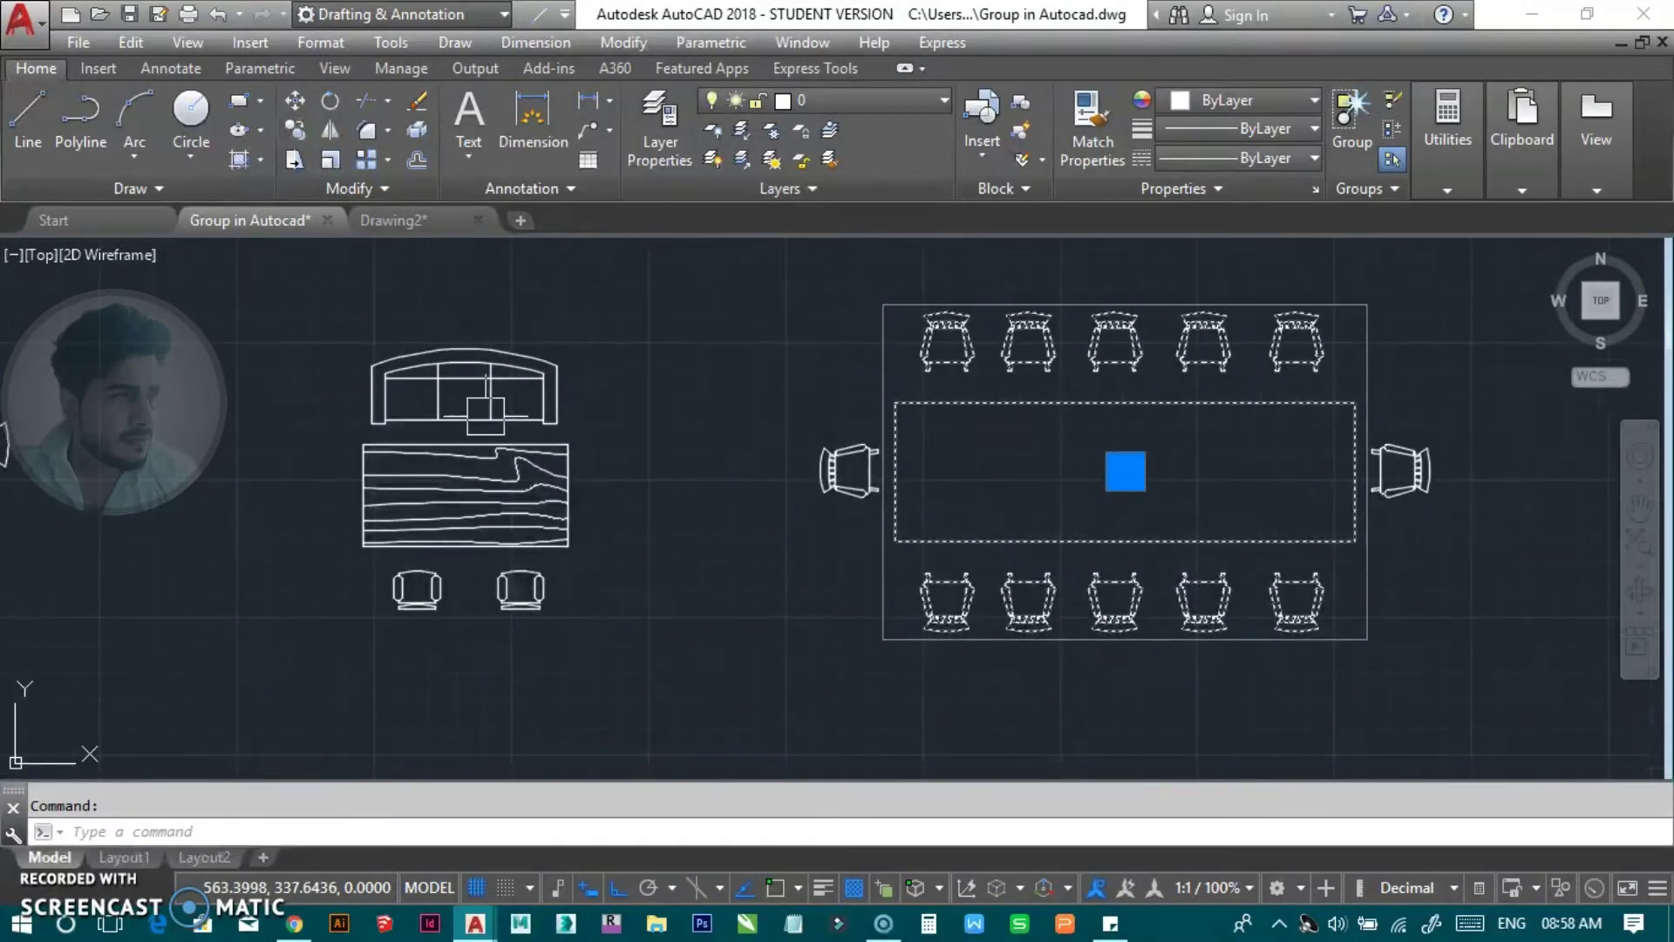
pyautogui.moveTo(785, 443); pyautogui.dragTo(1430, 443, button='middle')
pyautogui.click(1071, 417)
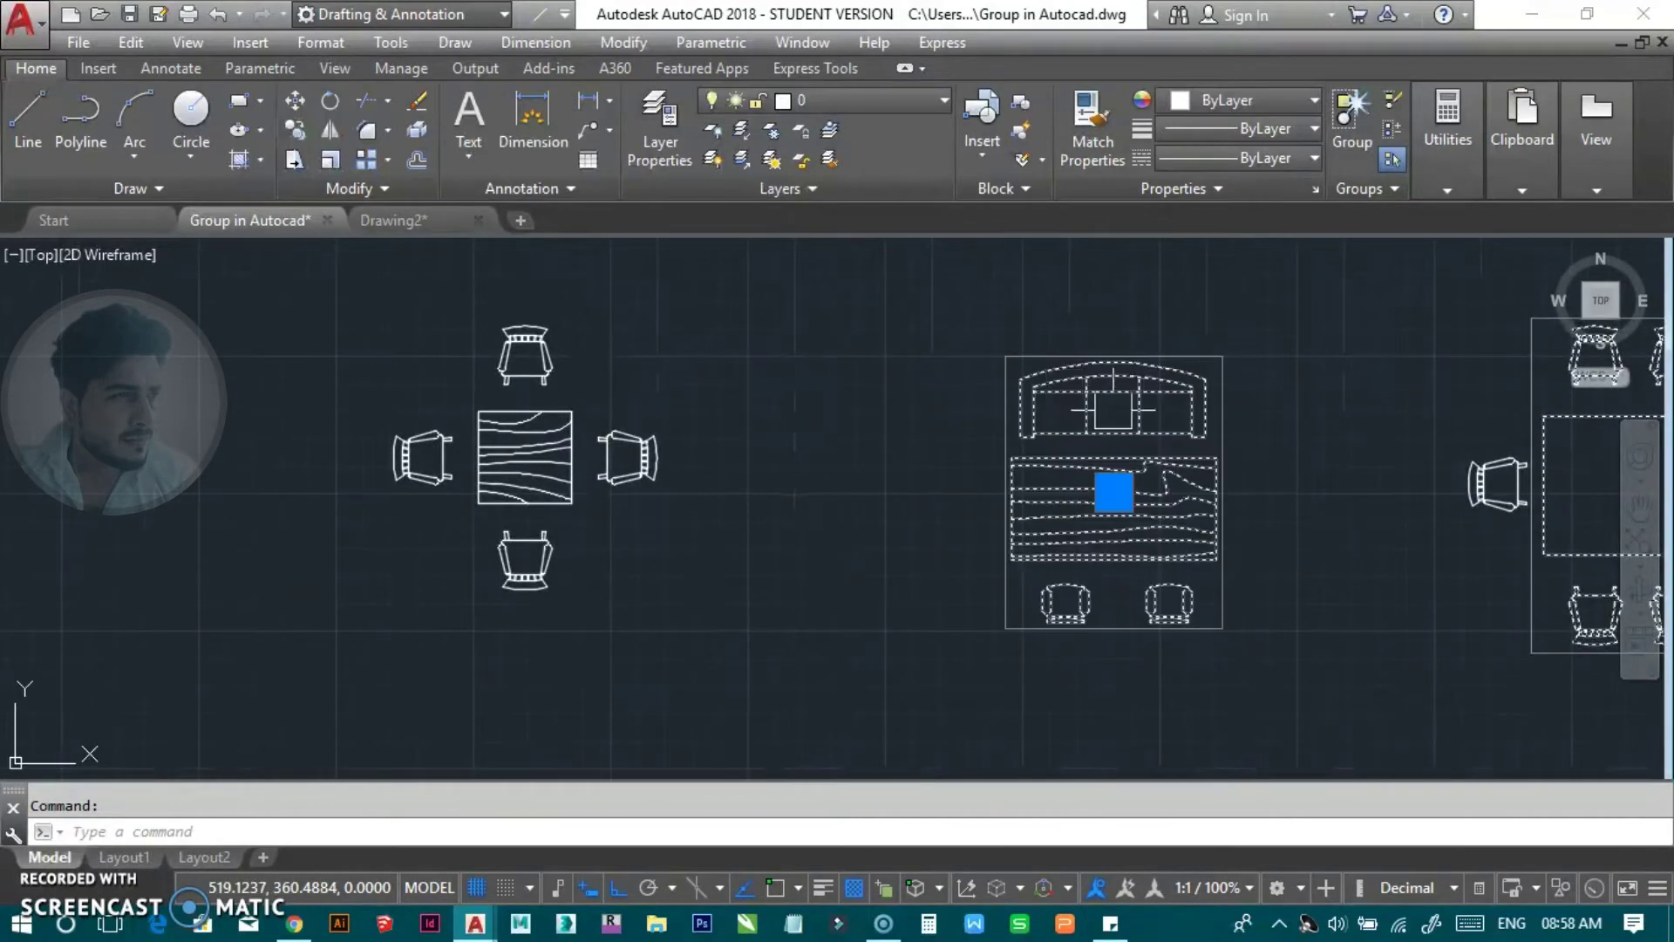
pyautogui.moveTo(1072, 419); pyautogui.dragTo(765, 401, button='middle')
pyautogui.click(1236, 471)
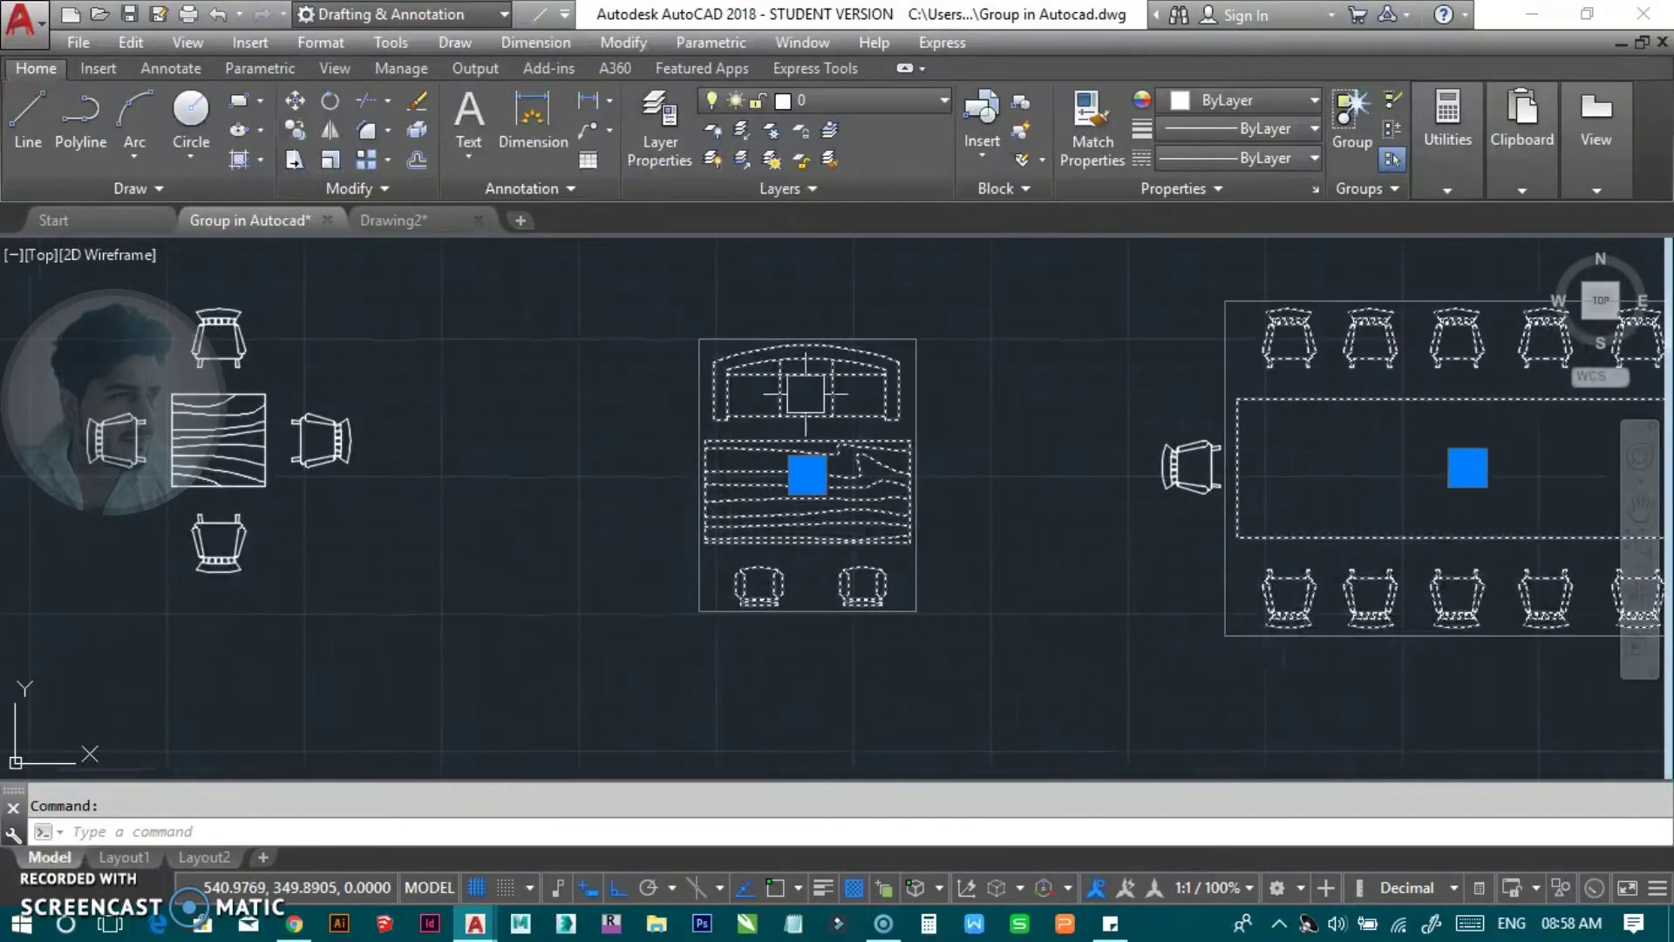
pyautogui.click(1393, 99)
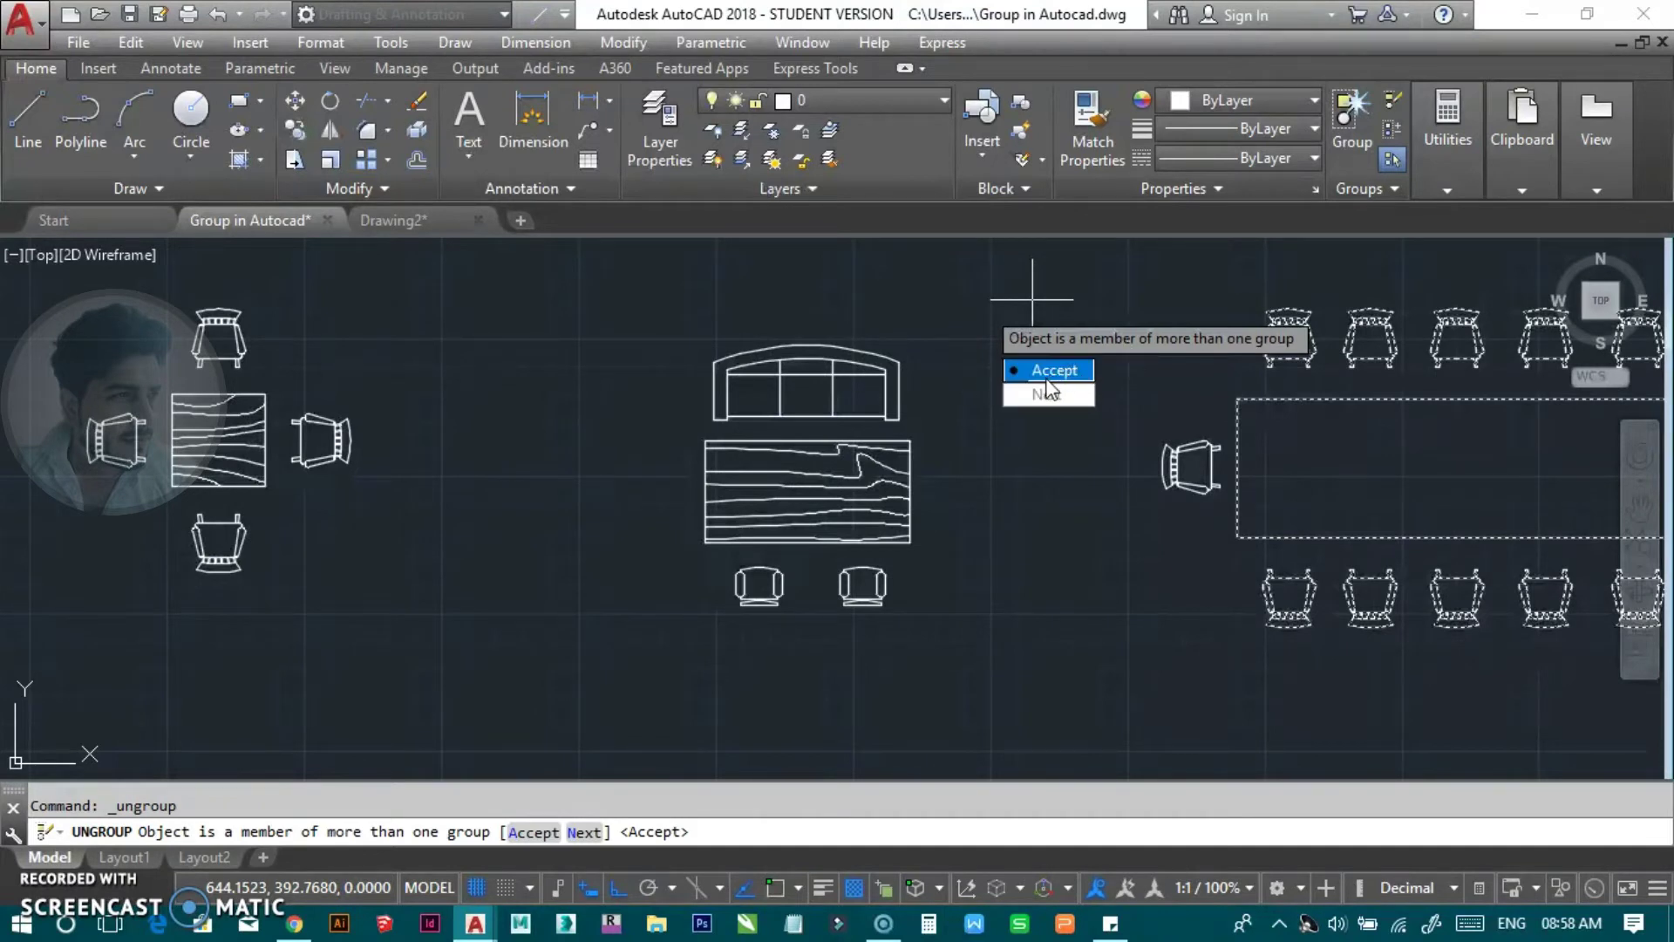
pyautogui.click(1047, 375)
pyautogui.click(856, 375)
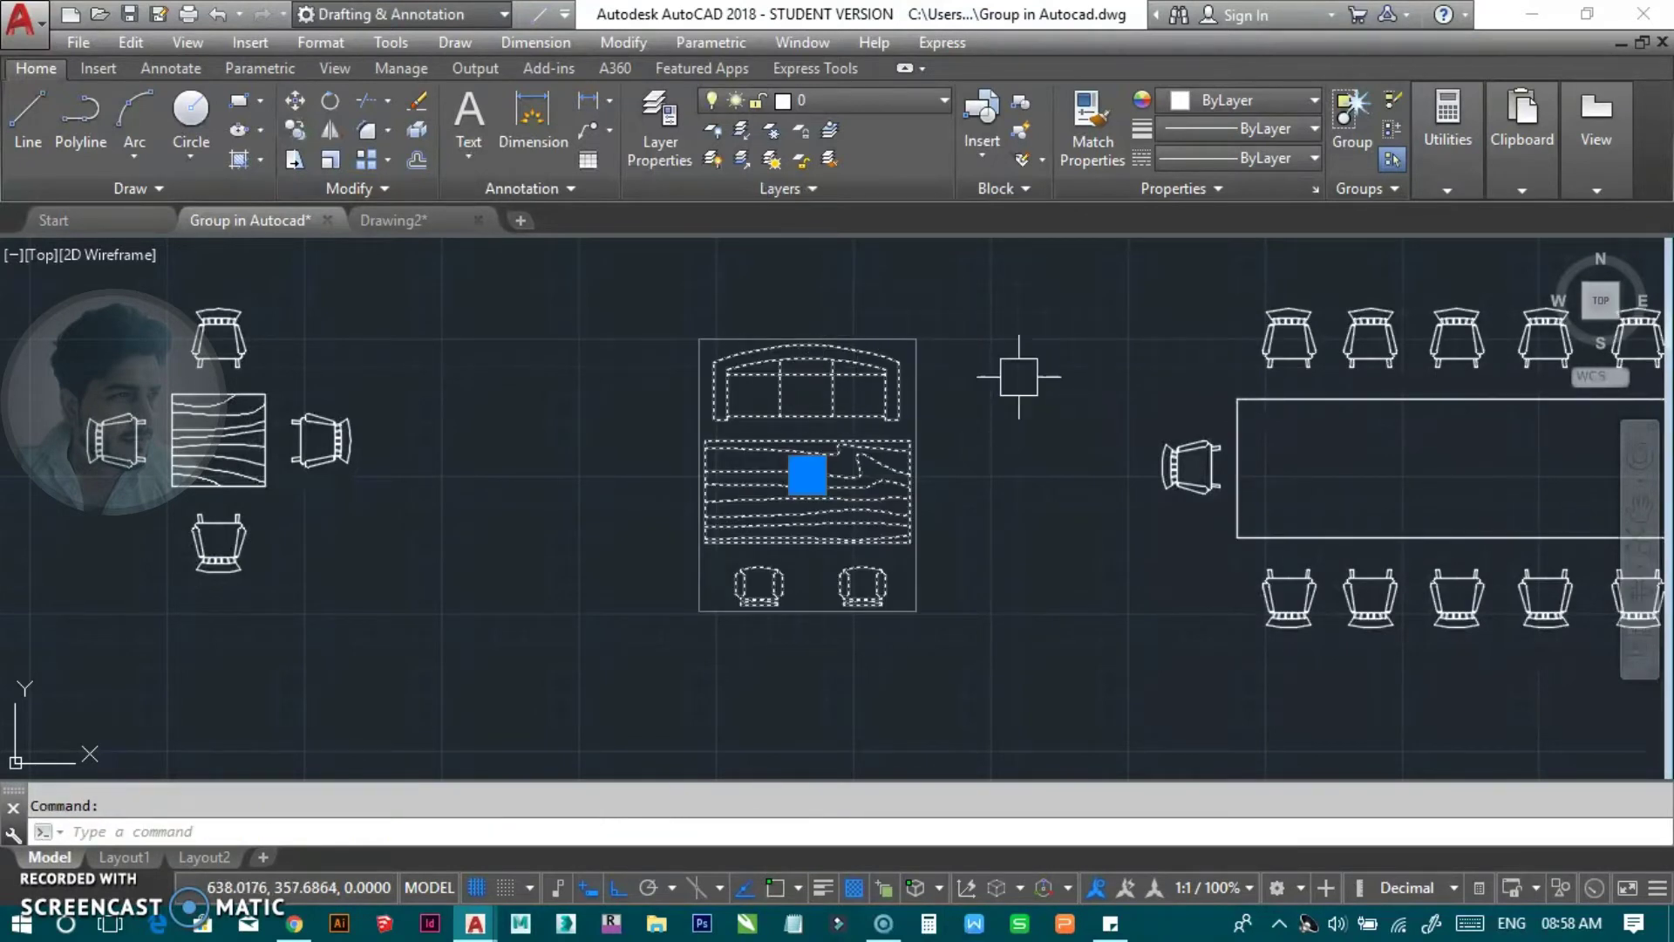
pyautogui.press('Escape')
# Step: Explode the TABLE1 group using the UNG command
pyautogui.write('un')
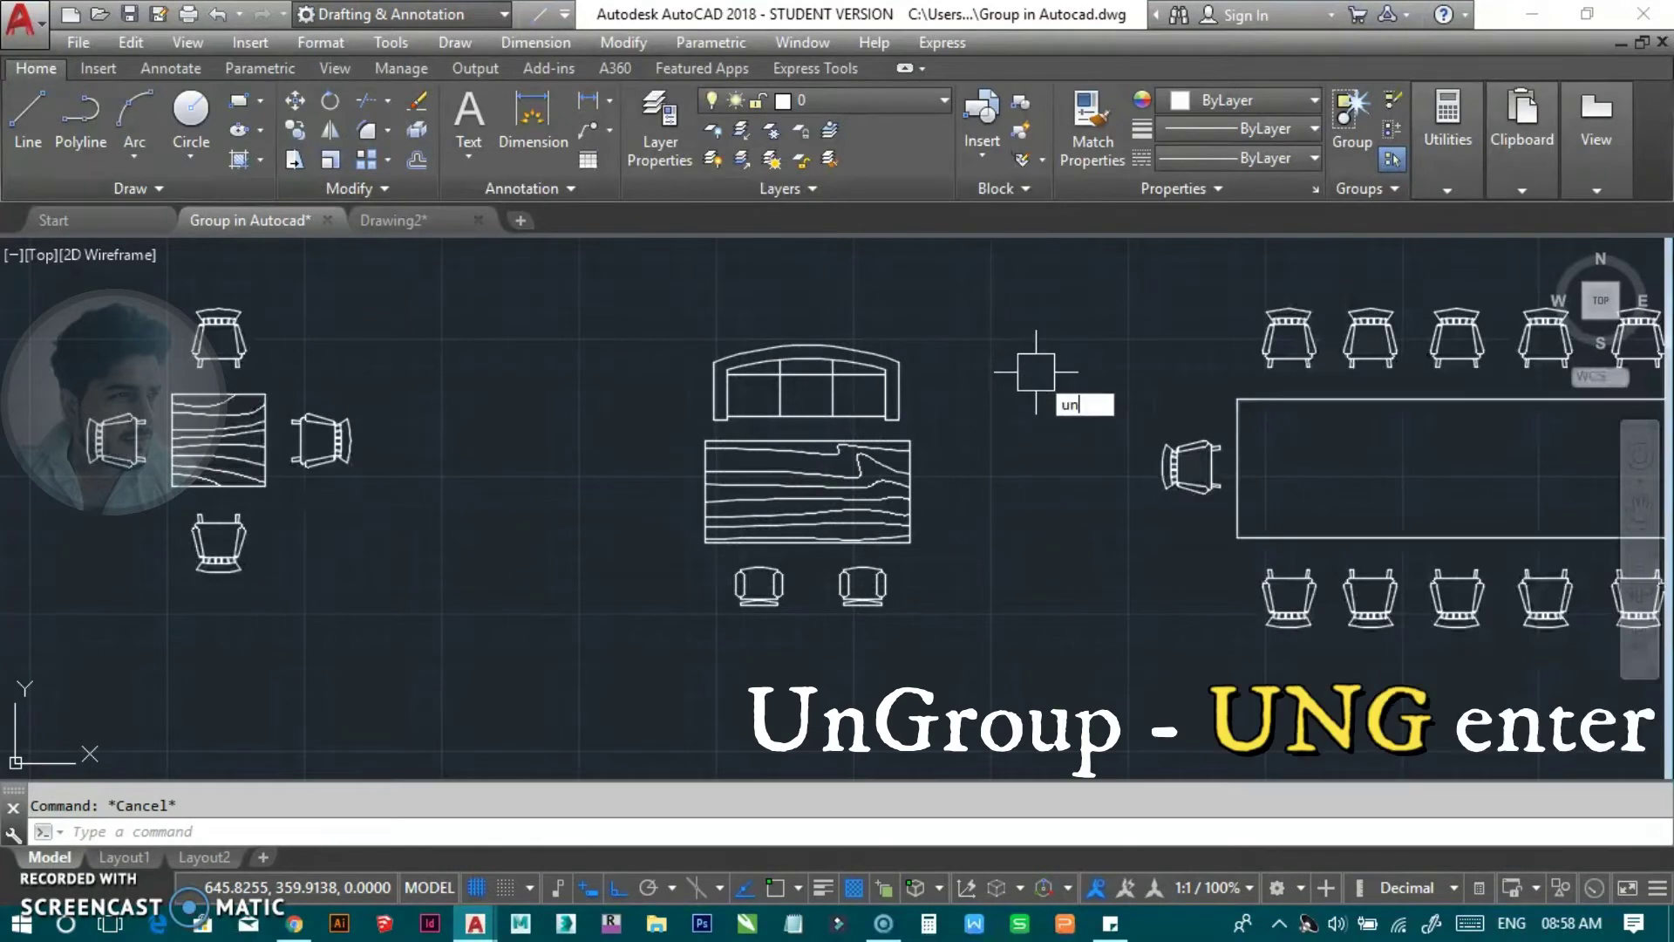
pyautogui.write('g')
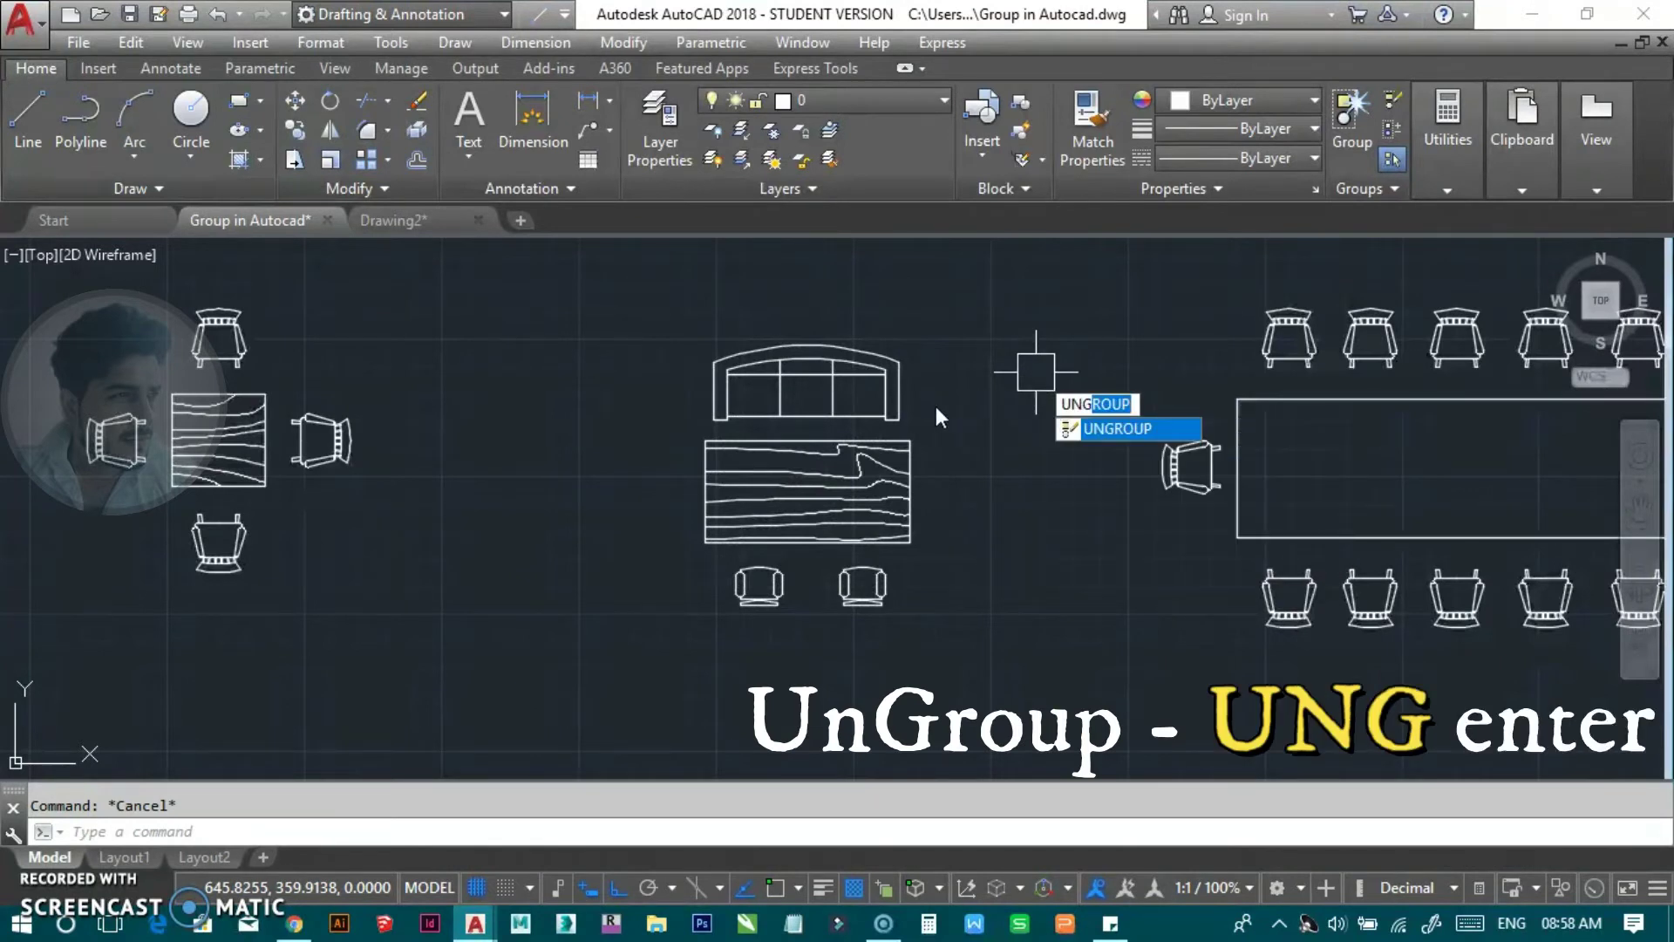
pyautogui.press('Return')
pyautogui.click(868, 414)
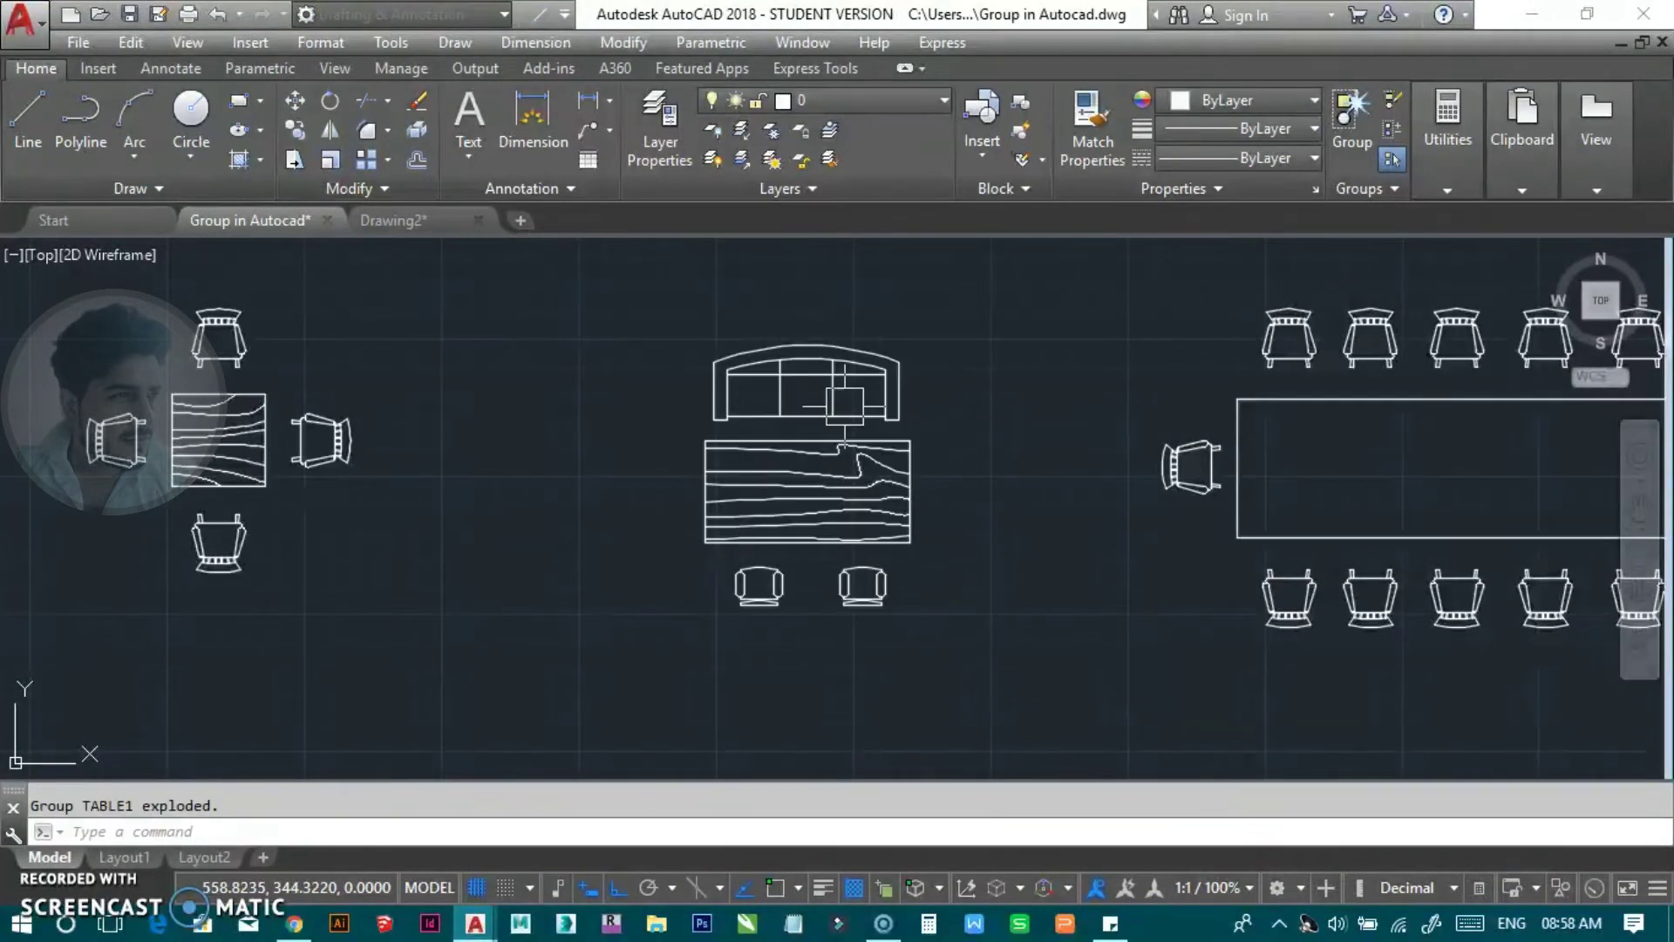
pyautogui.press('Return')
pyautogui.press('Escape')
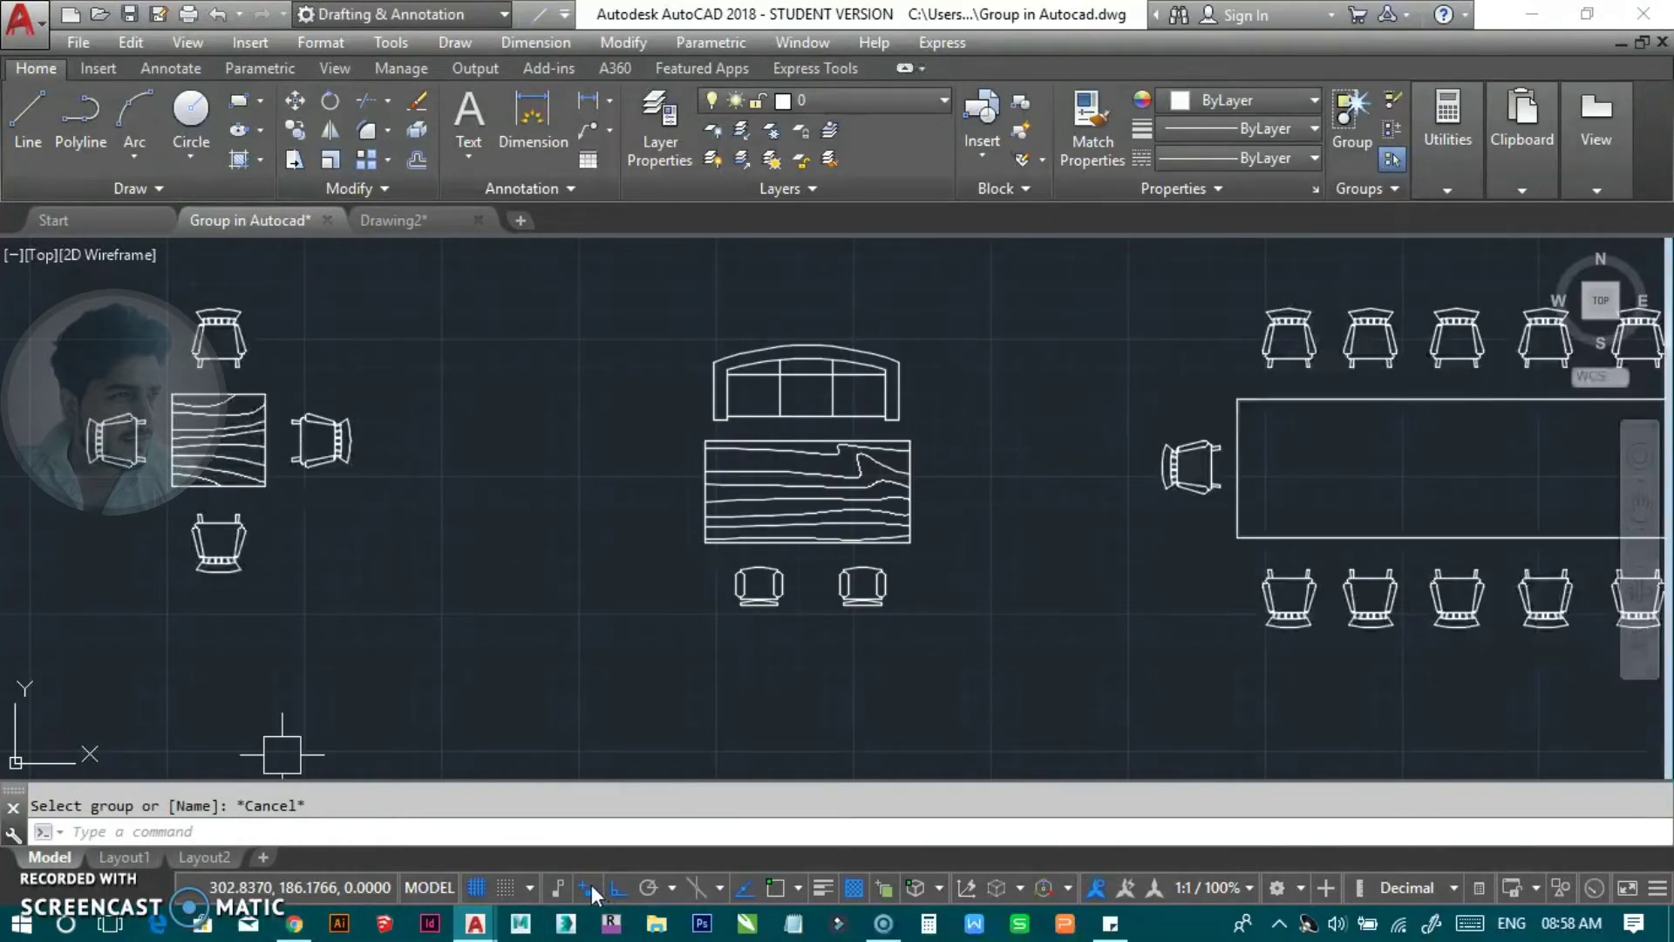
pyautogui.scroll(-2, 1090, 410)
# Step: Regroup the dining table and its chairs with a window selection
pyautogui.scroll(2, 1090, 410)
pyautogui.moveTo(1116, 406)
pyautogui.mouseDown(button='middle')
pyautogui.moveTo(976, 404)
pyautogui.moveTo(1010, 439)
pyautogui.mouseUp(button='middle')
pyautogui.click(967, 366)
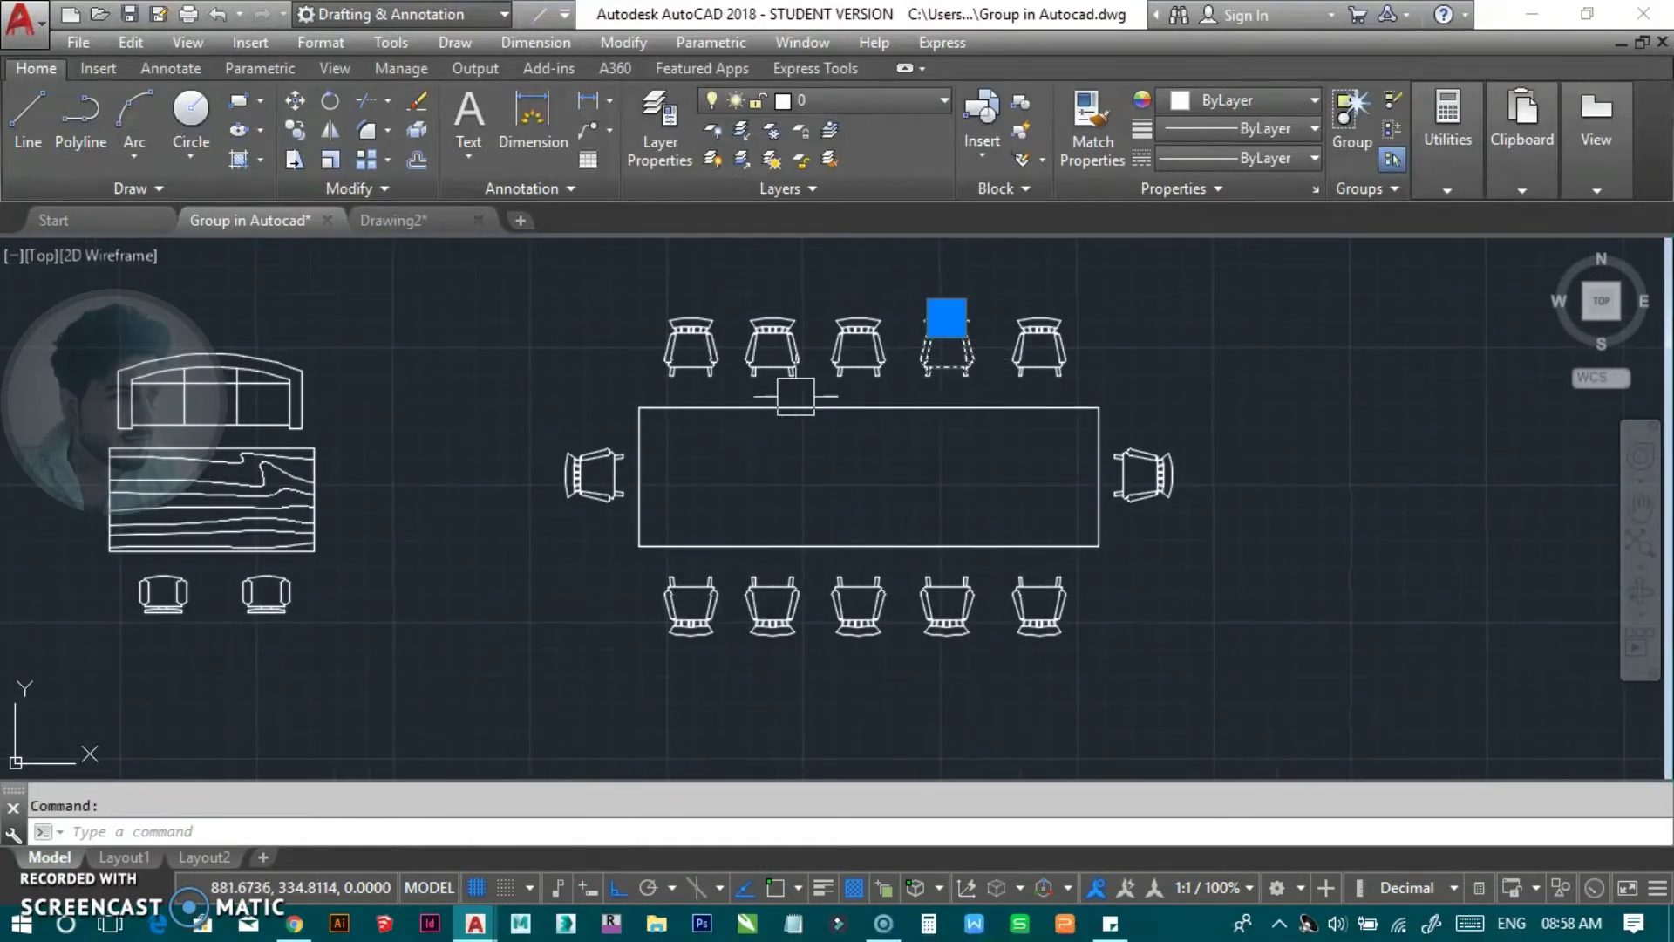
pyautogui.press('Escape')
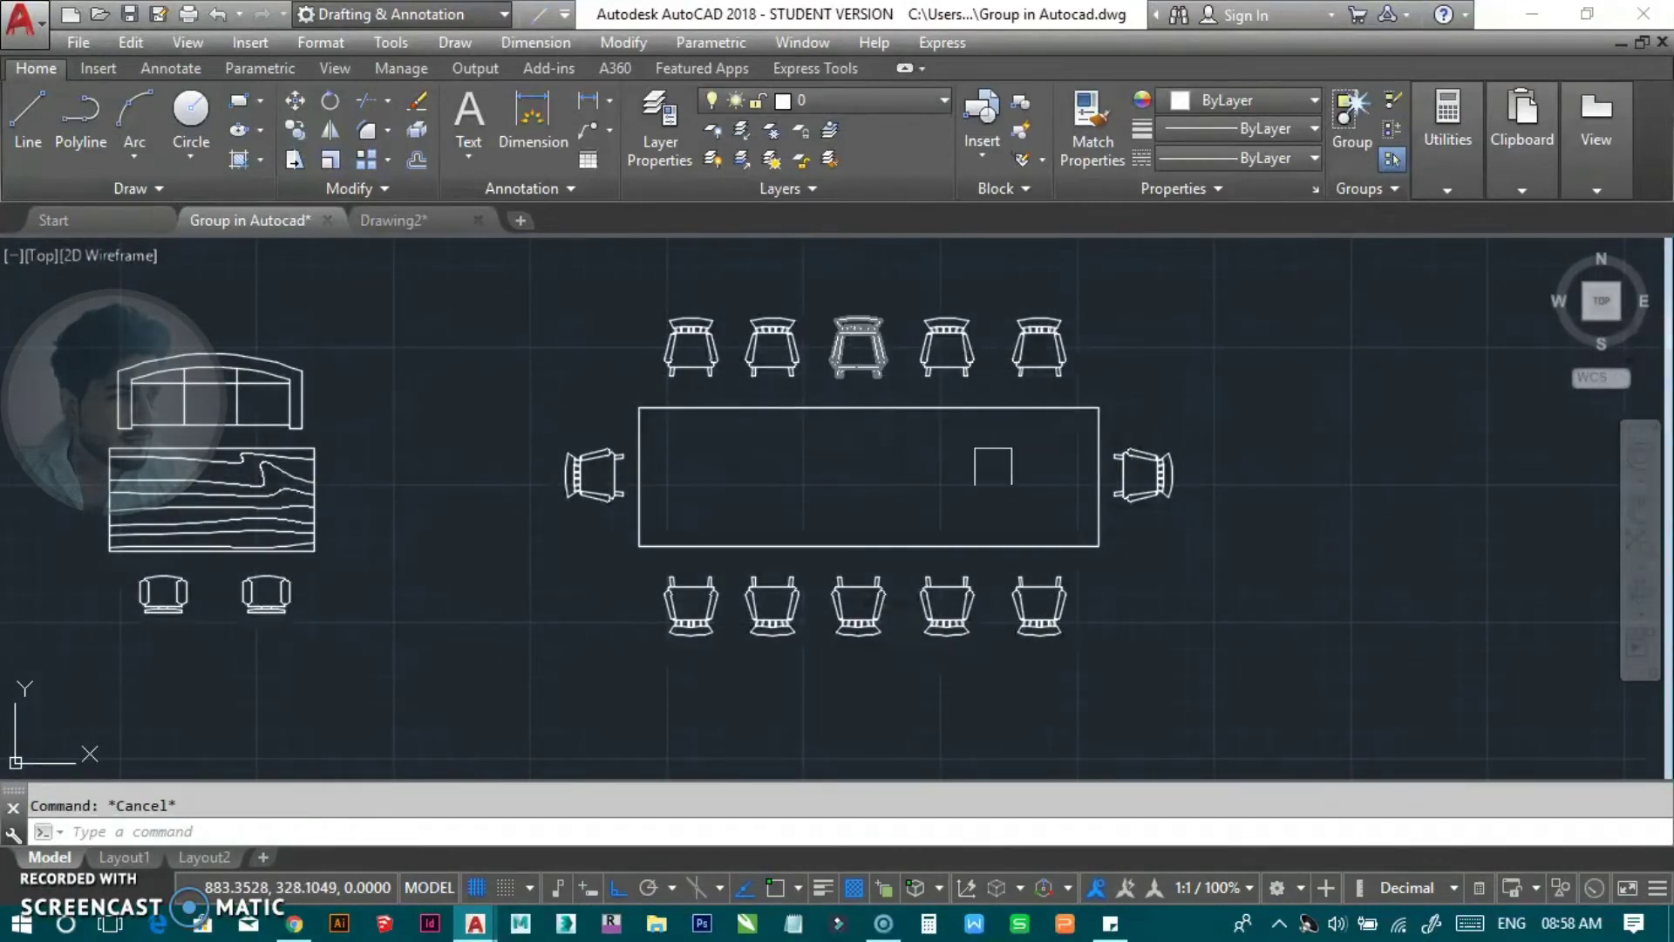
pyautogui.write('g')
pyautogui.press('Return')
pyautogui.click(619, 289)
pyautogui.click(1142, 668)
pyautogui.press('Return')
pyautogui.click(1042, 613)
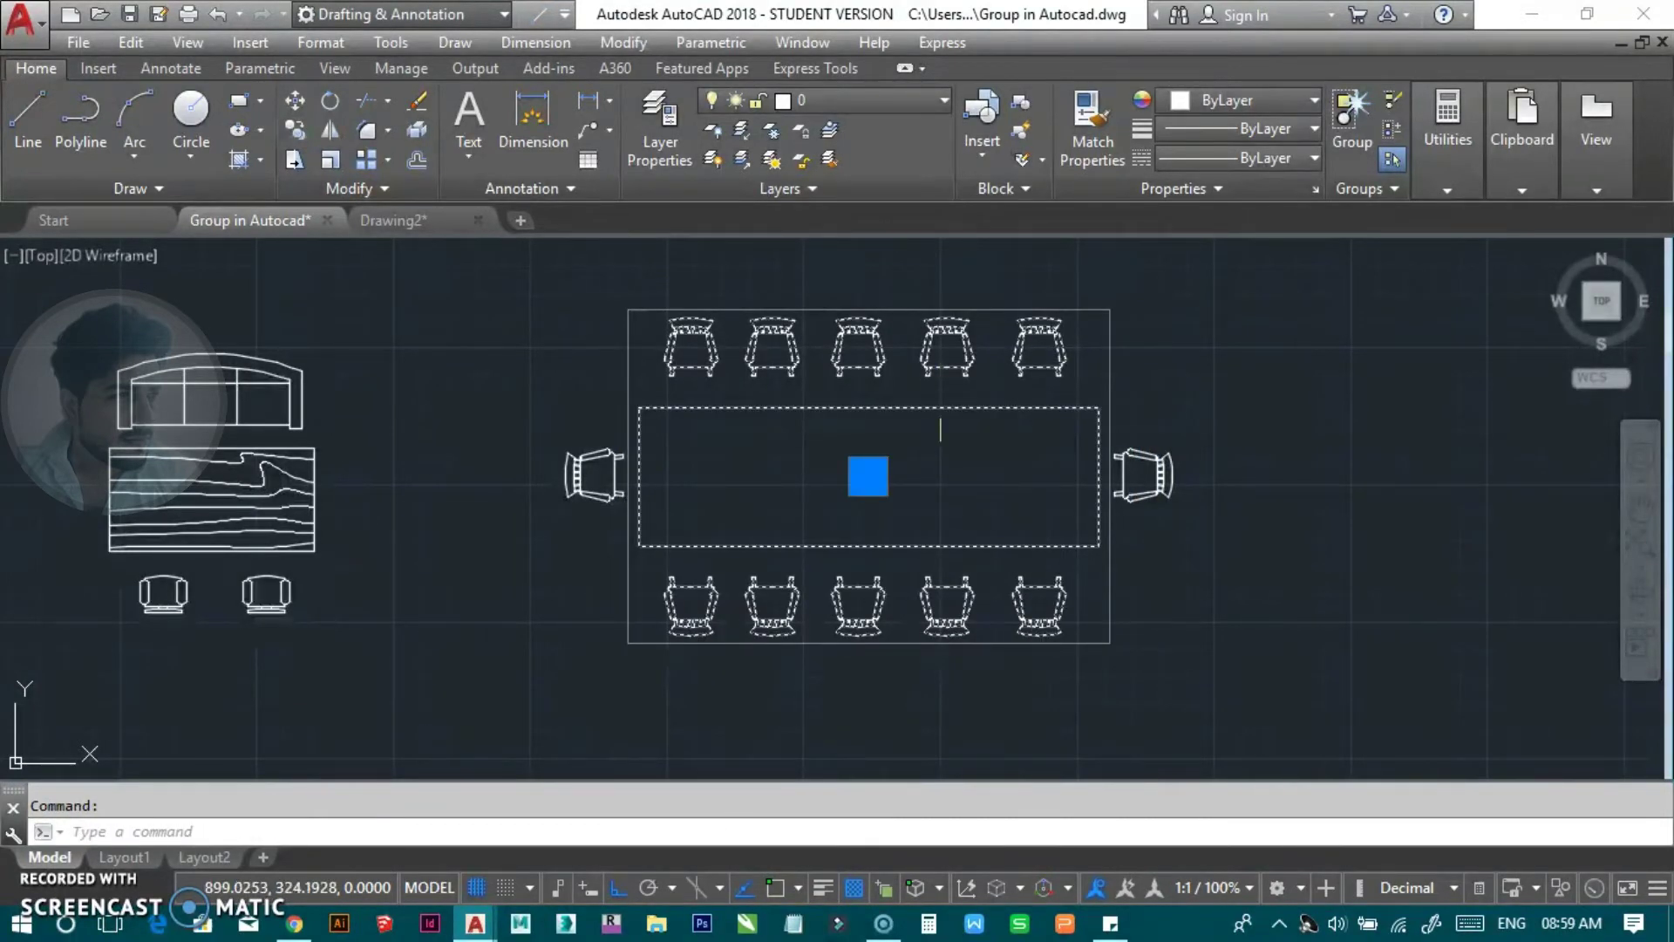
pyautogui.press('Escape')
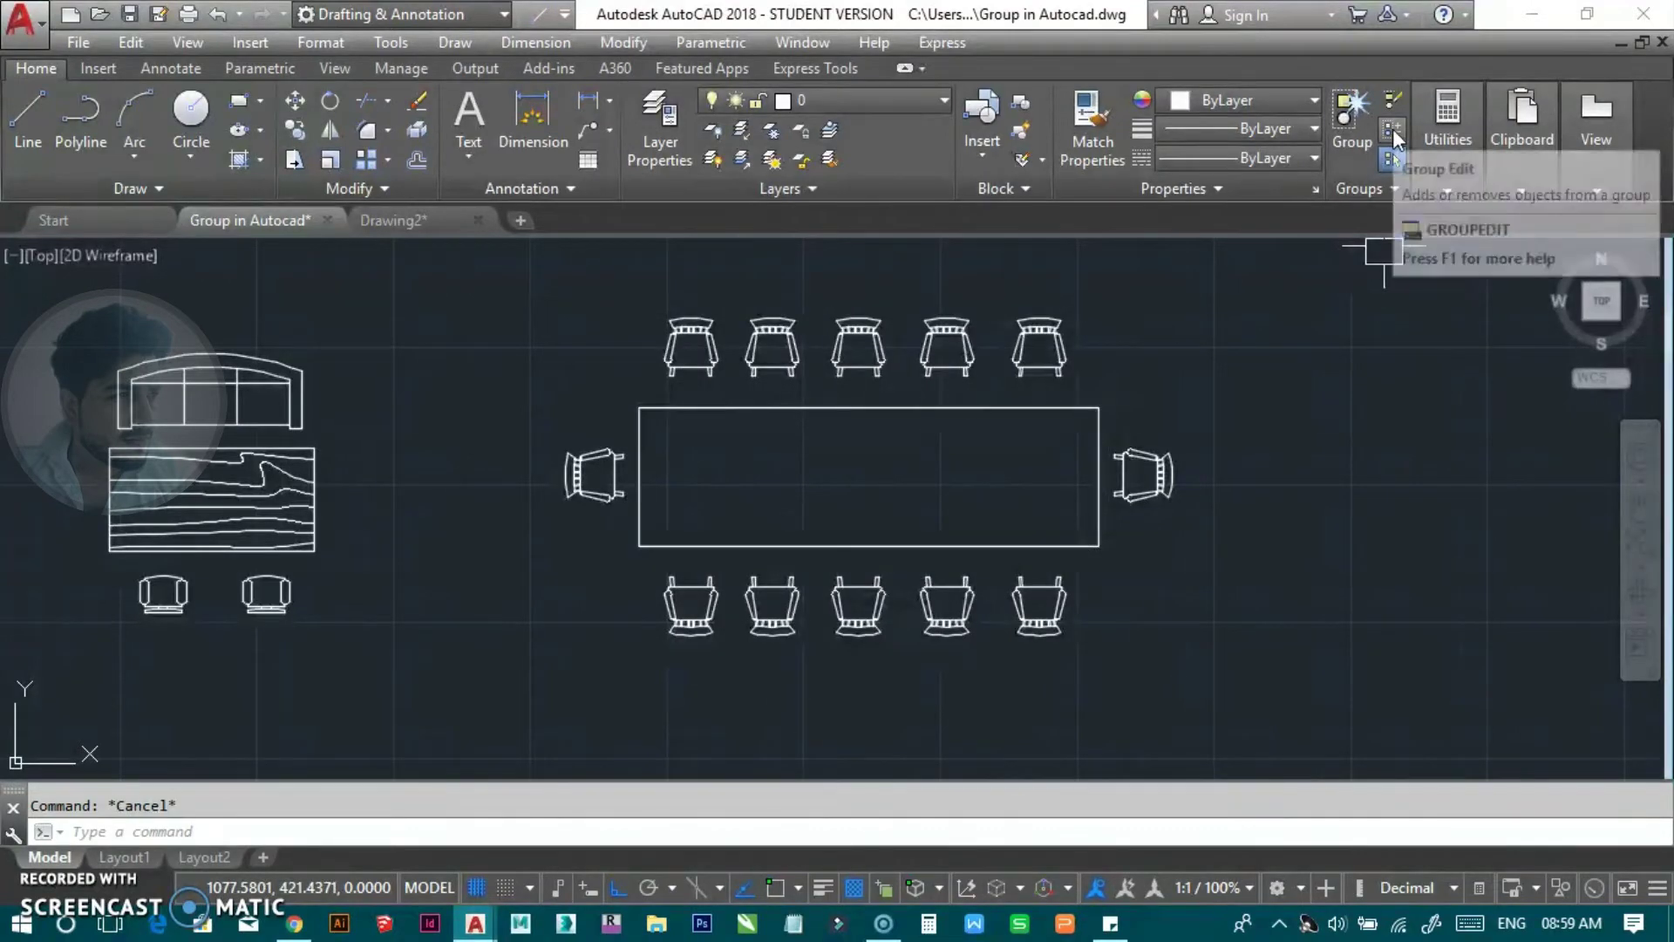
# Step: Add the left and right end chairs to the dining group with Group Edit
pyautogui.click(1393, 128)
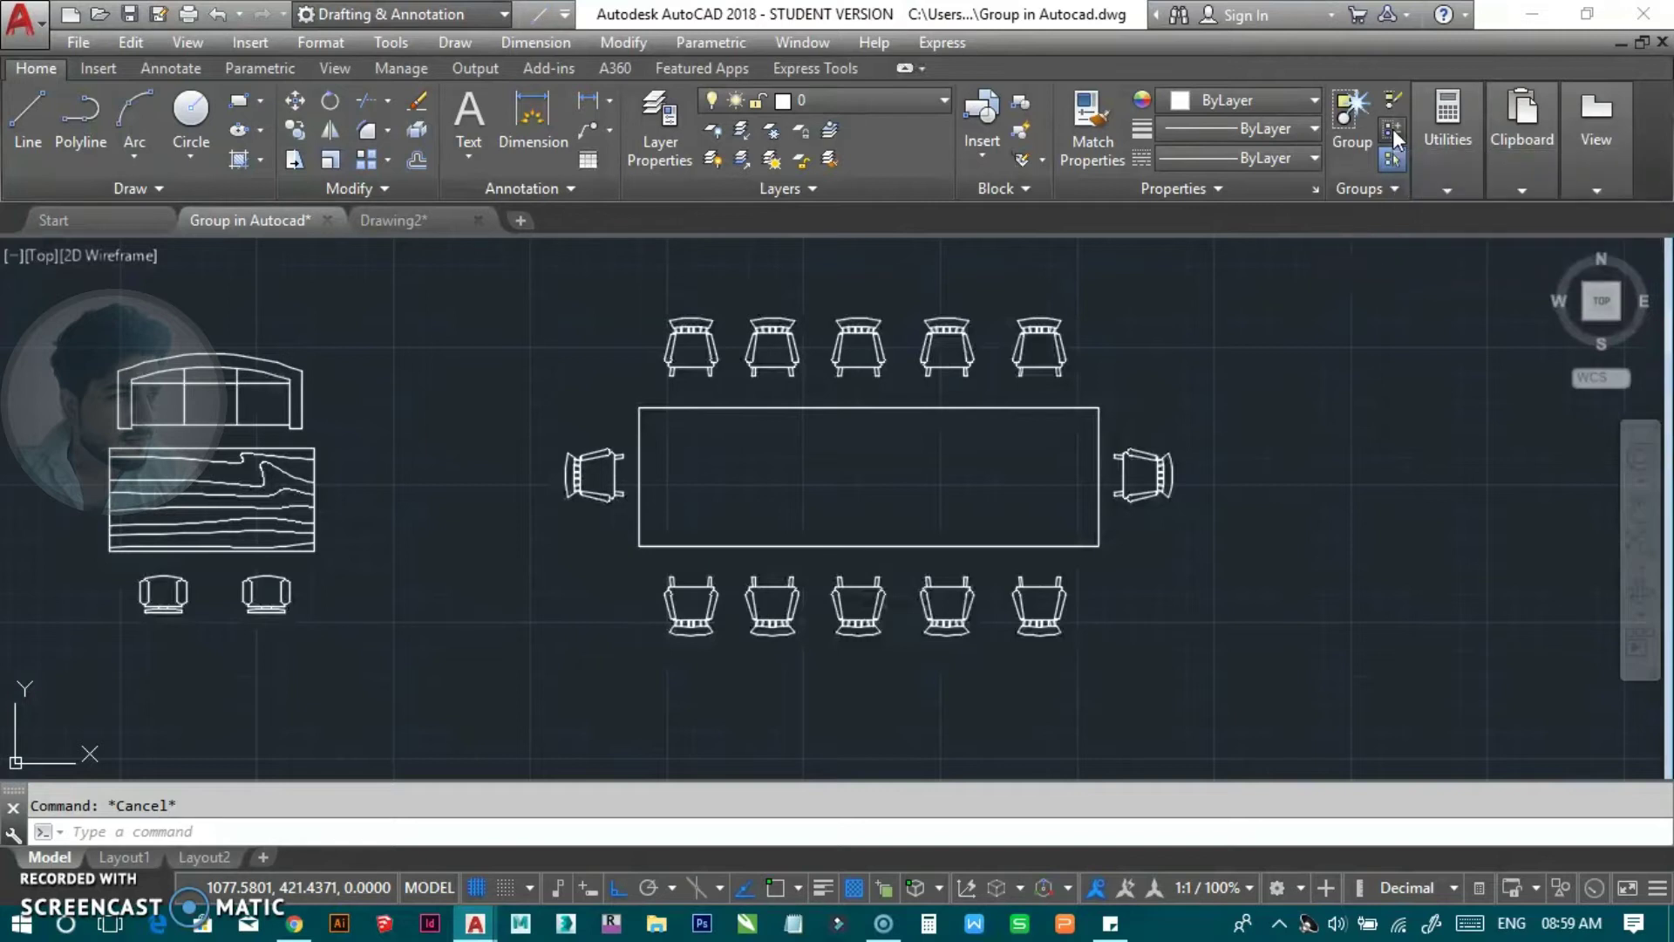
pyautogui.click(827, 358)
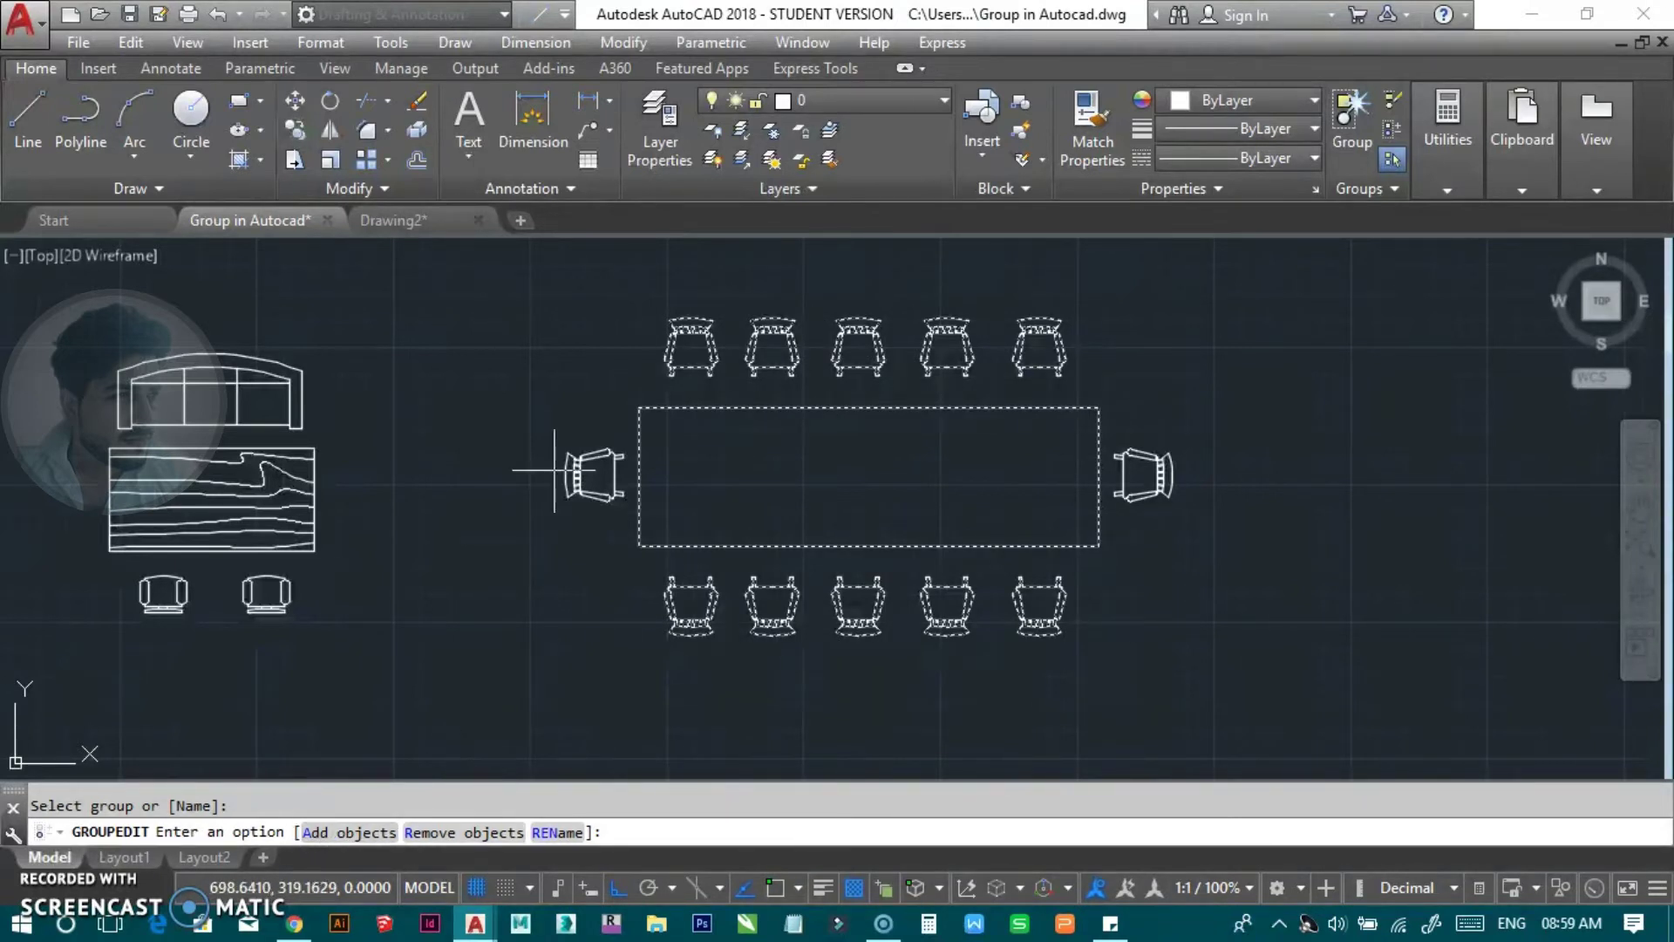
pyautogui.click(367, 836)
pyautogui.click(566, 465)
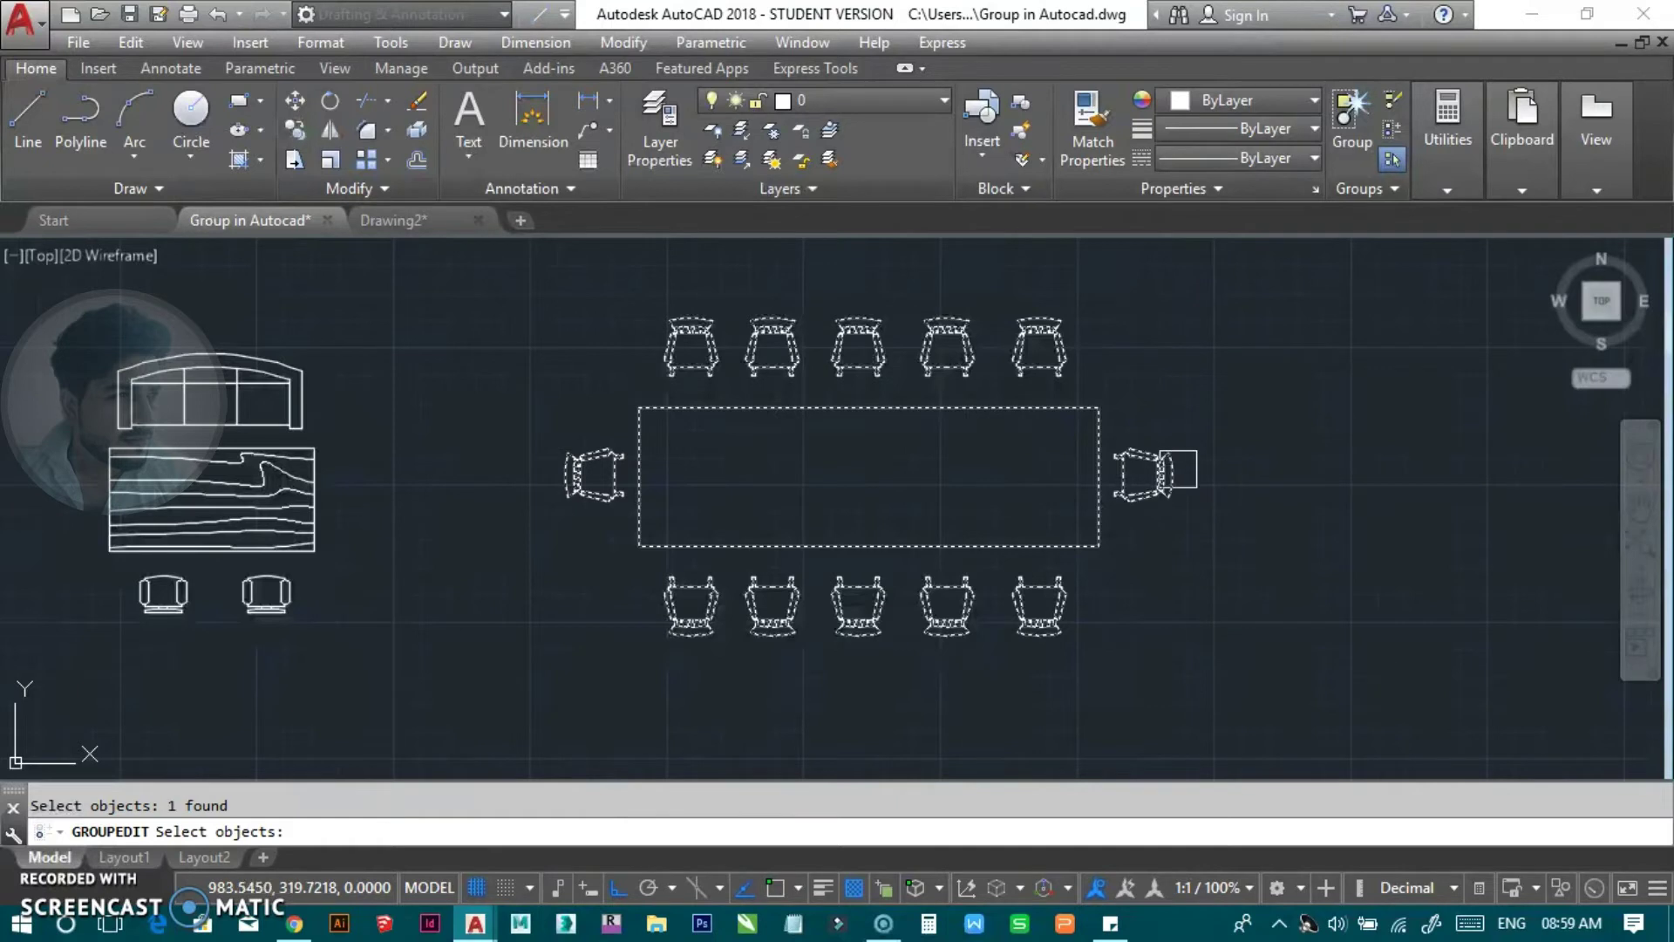
pyautogui.click(1177, 469)
pyautogui.press('Return')
pyautogui.click(973, 349)
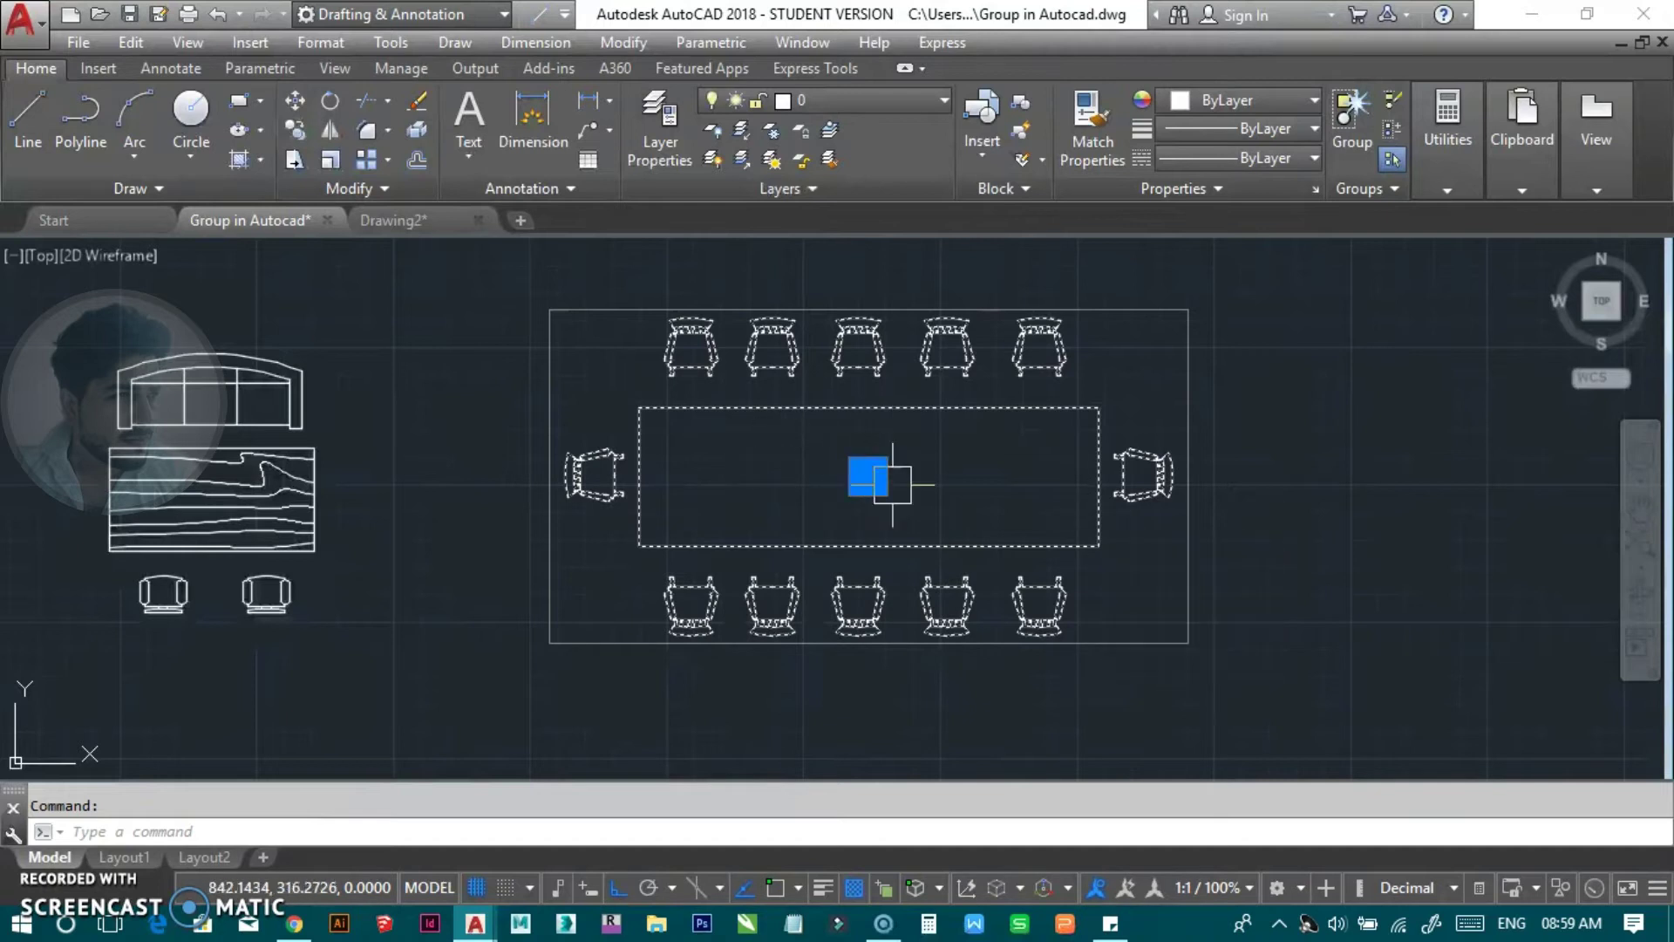
pyautogui.press('Escape')
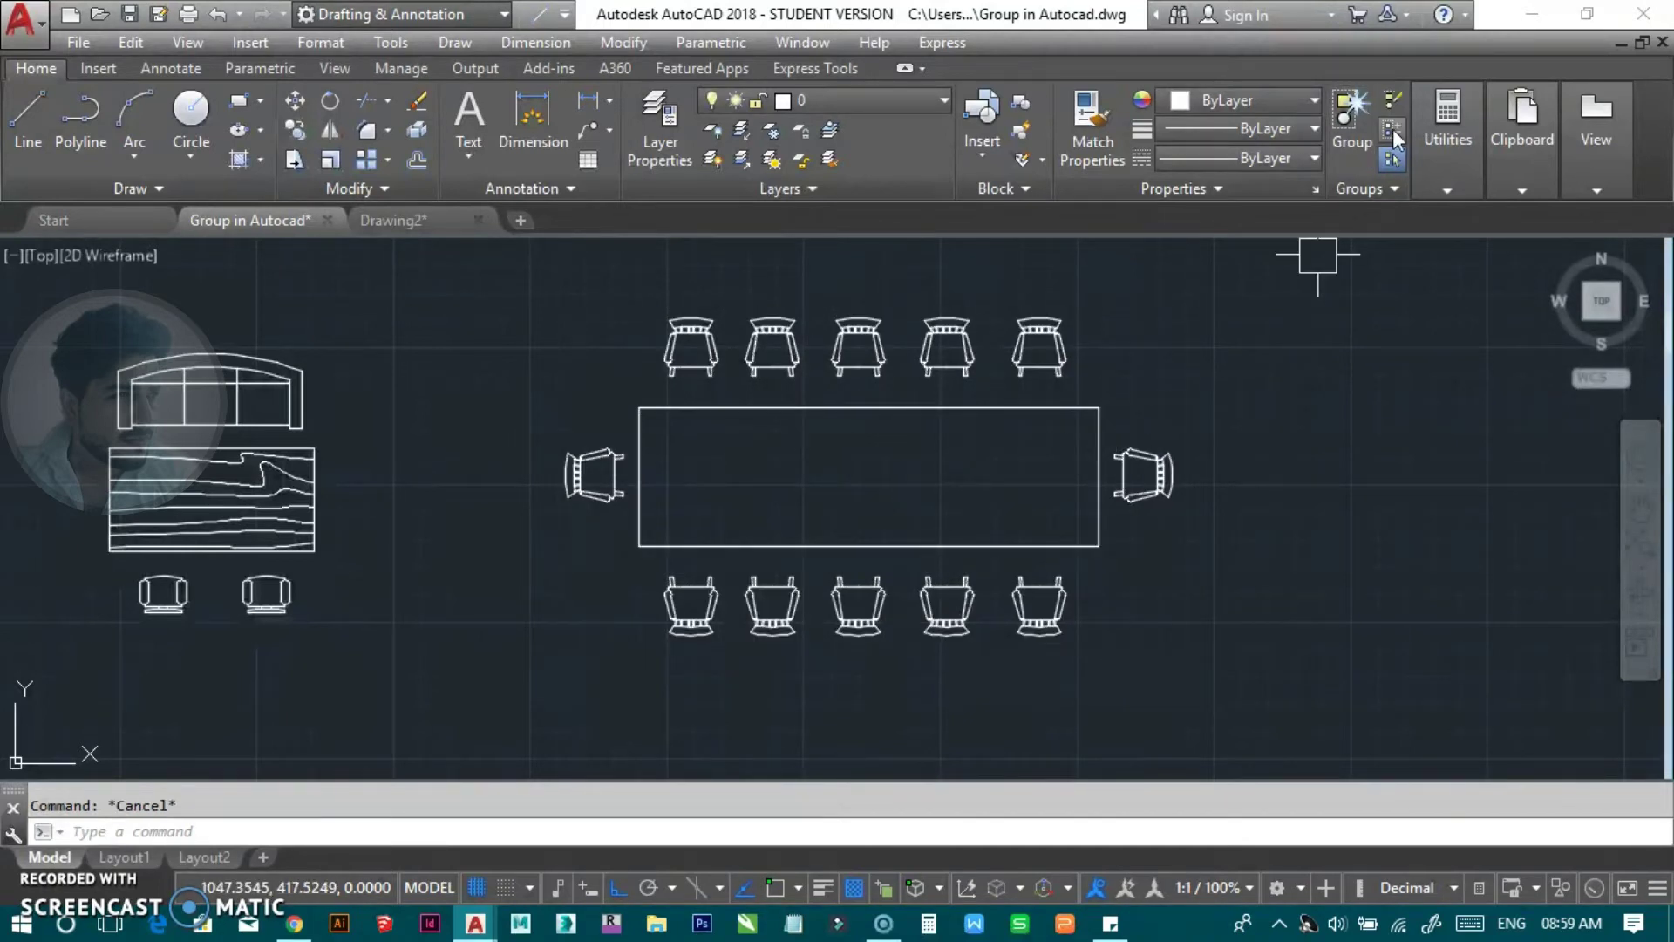
# Step: Remove the end chairs from the dining group via Group Edit, then check its members
pyautogui.click(1395, 133)
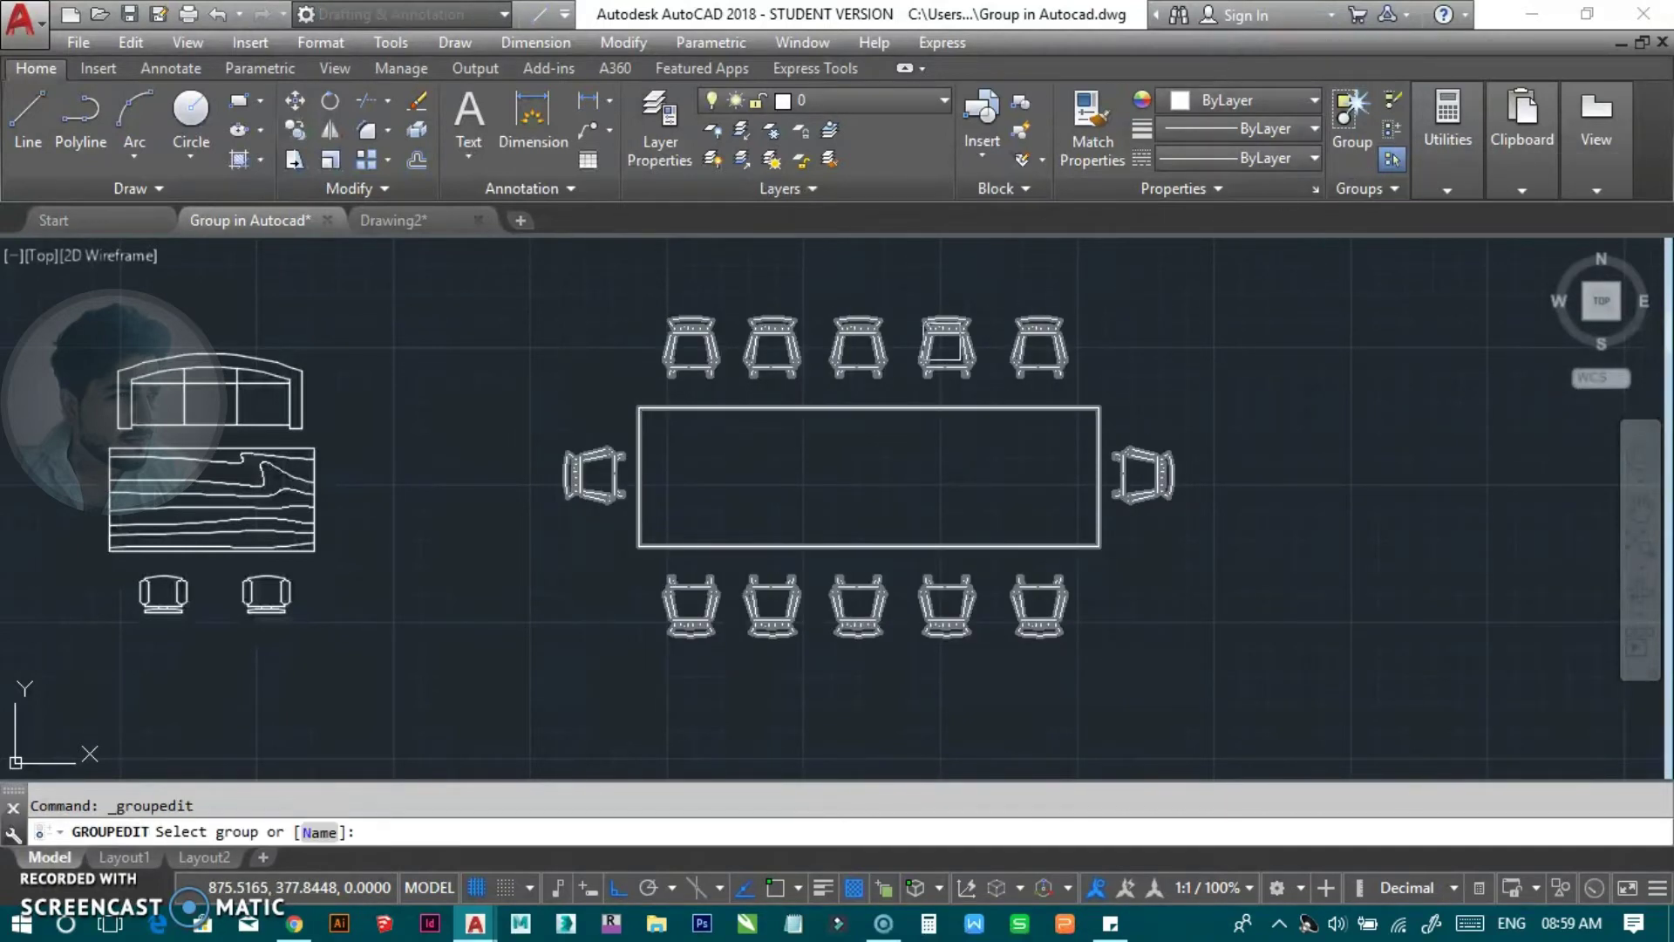
pyautogui.click(942, 342)
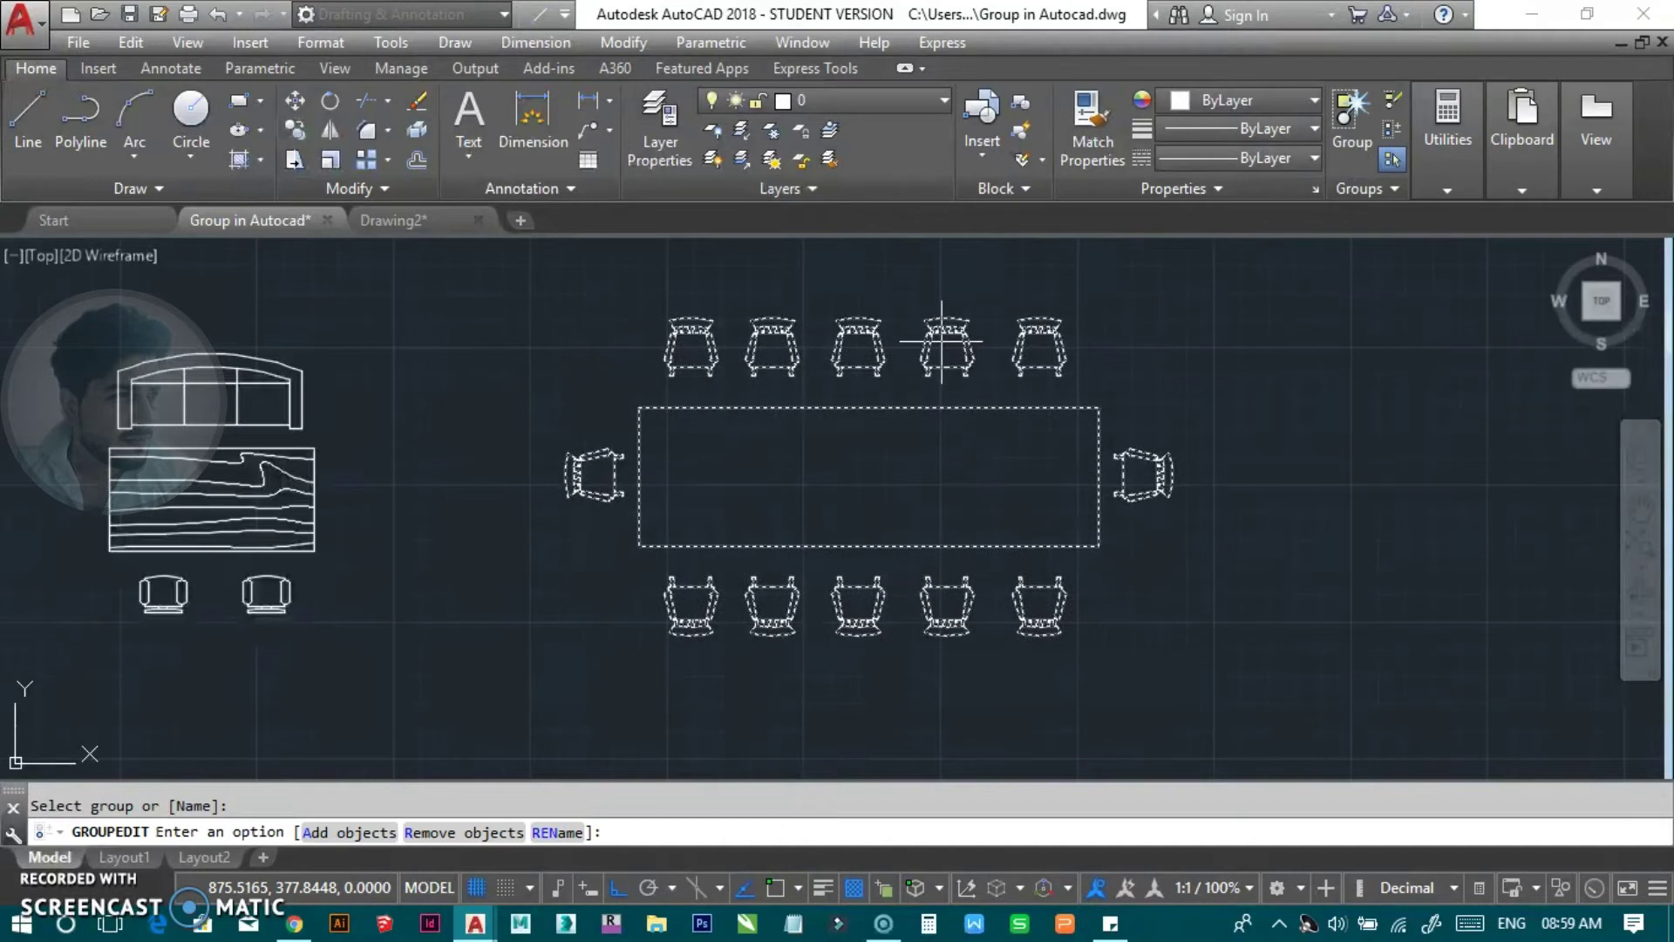
pyautogui.click(453, 835)
pyautogui.click(557, 481)
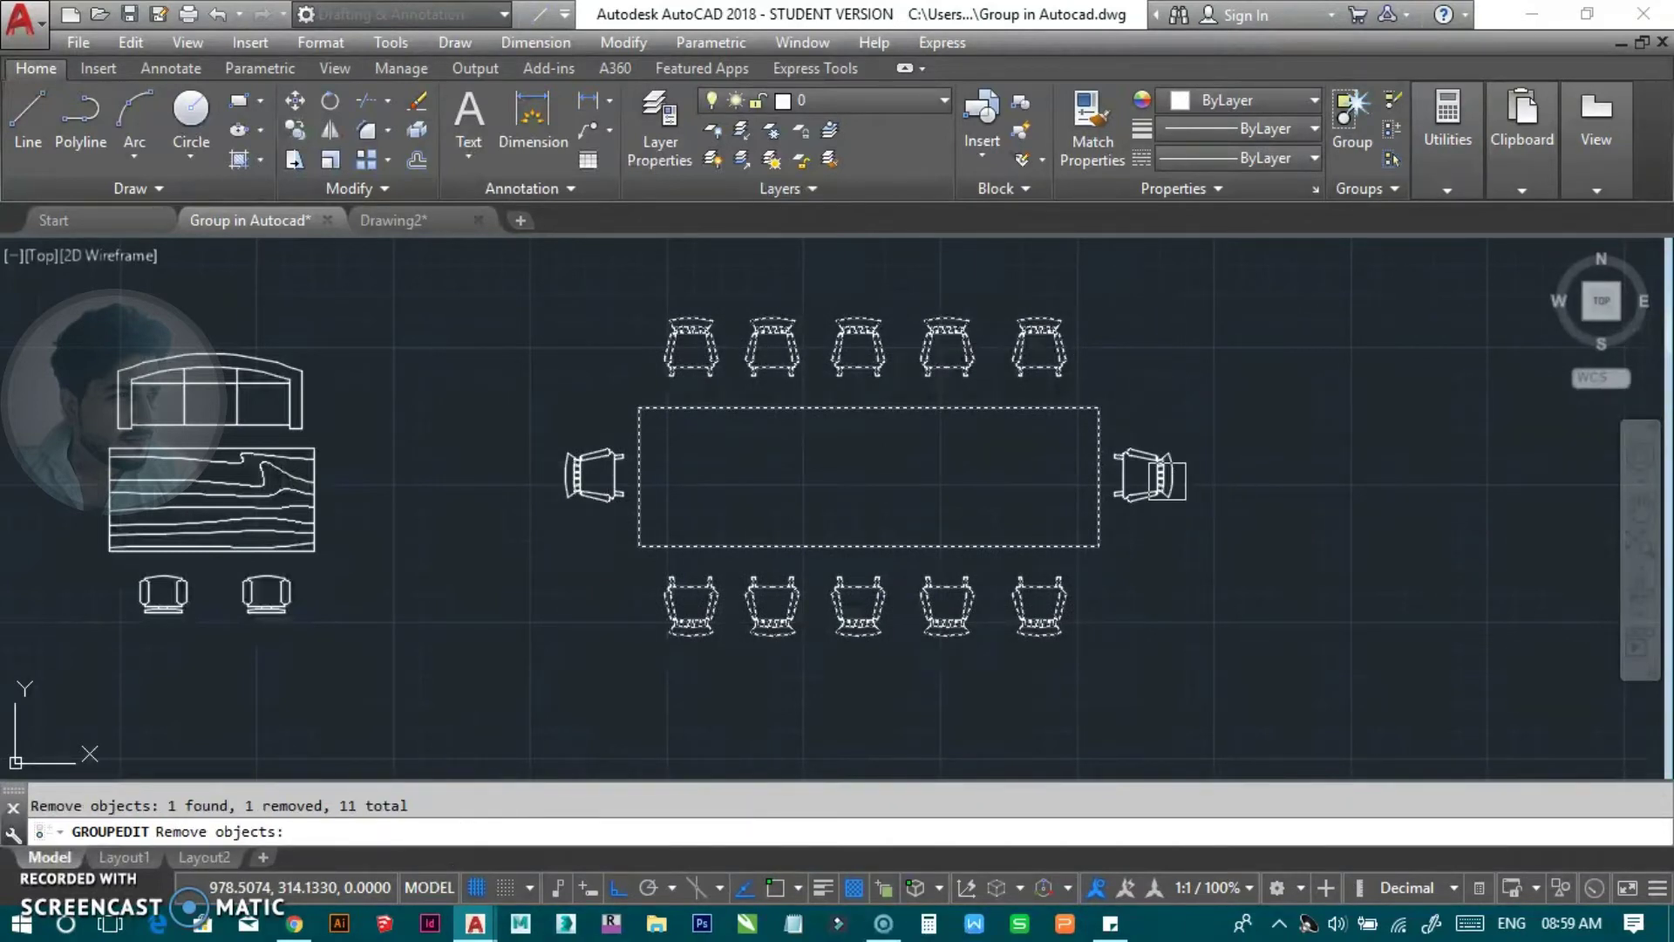
pyautogui.press('Return')
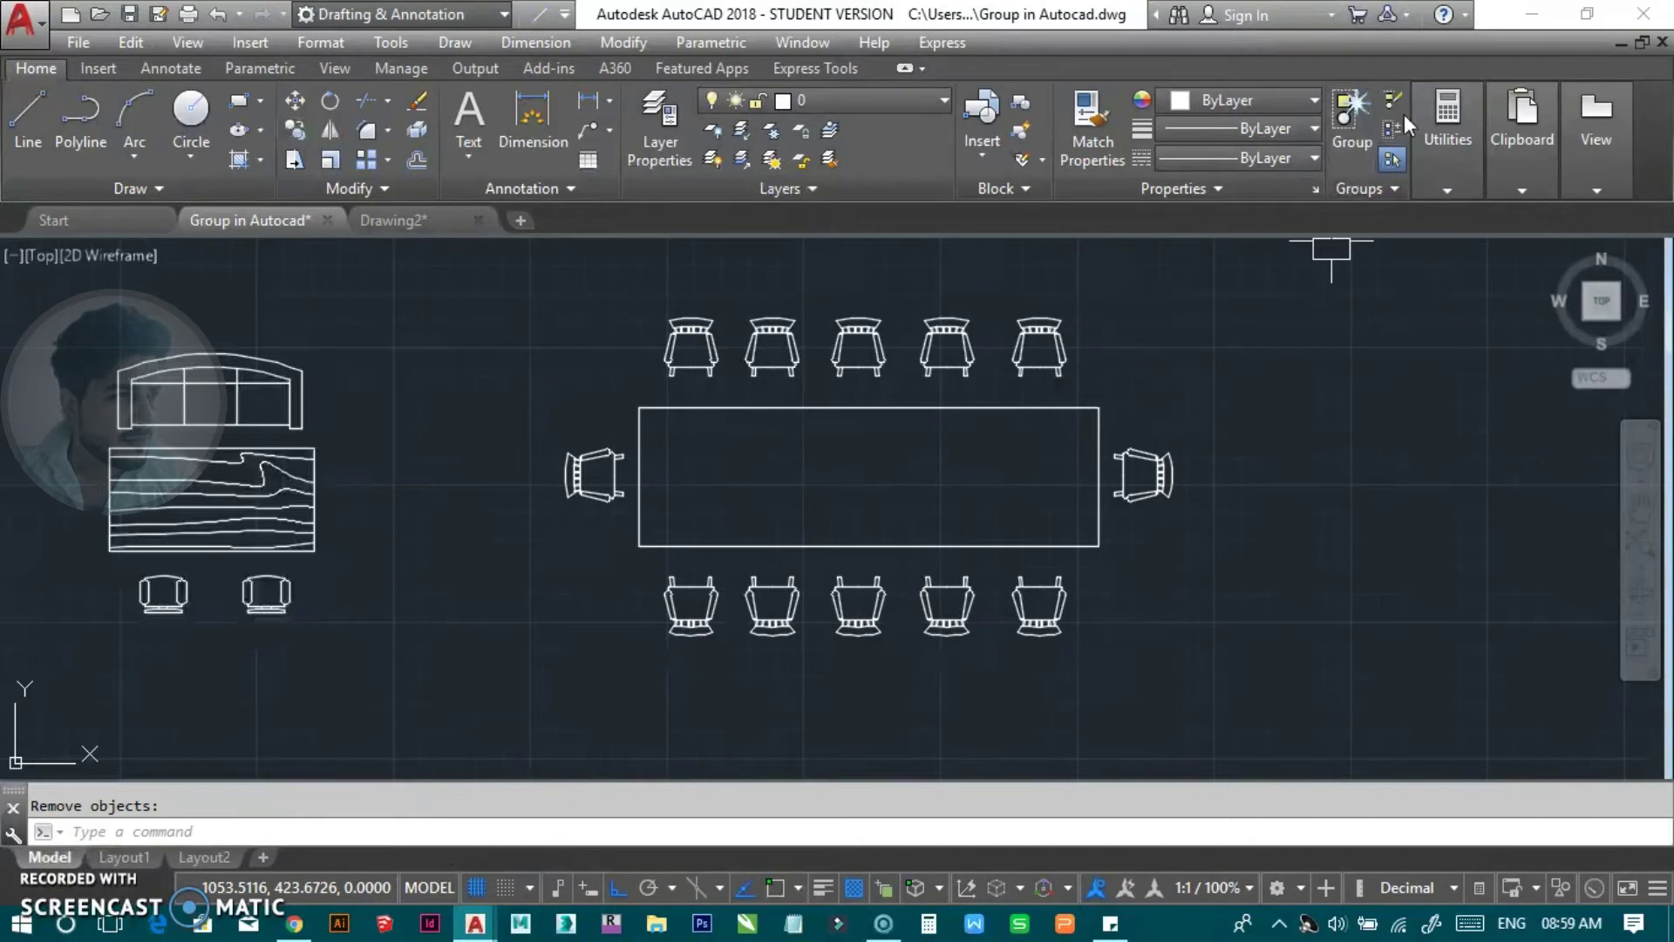
pyautogui.press('Return')
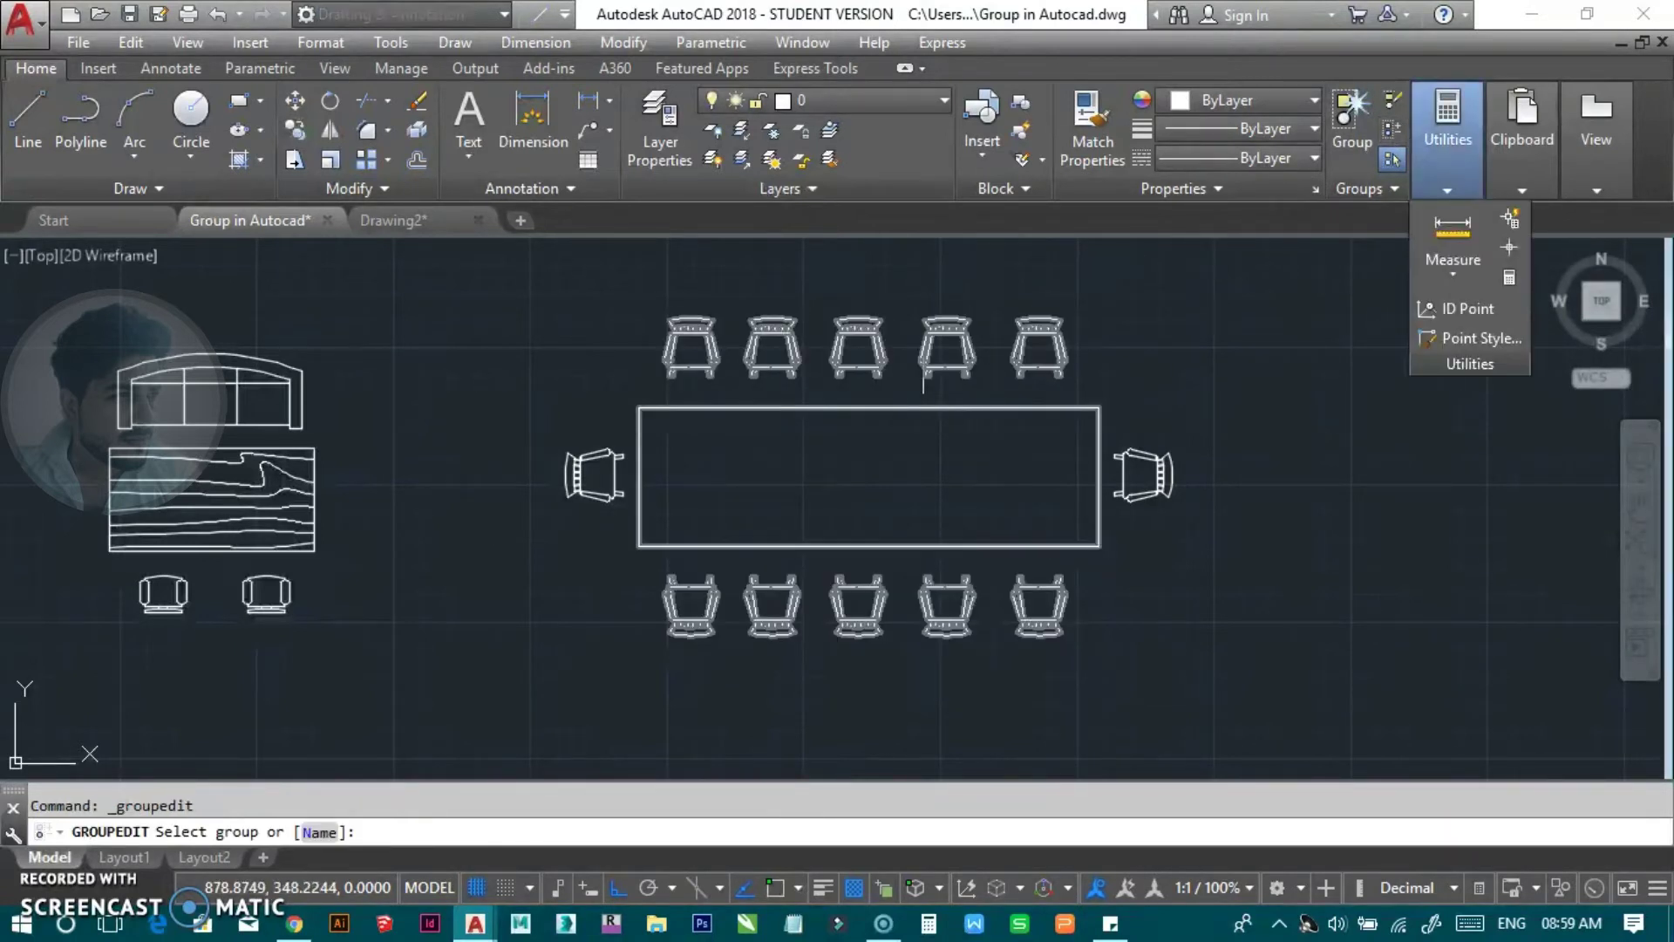
pyautogui.click(950, 407)
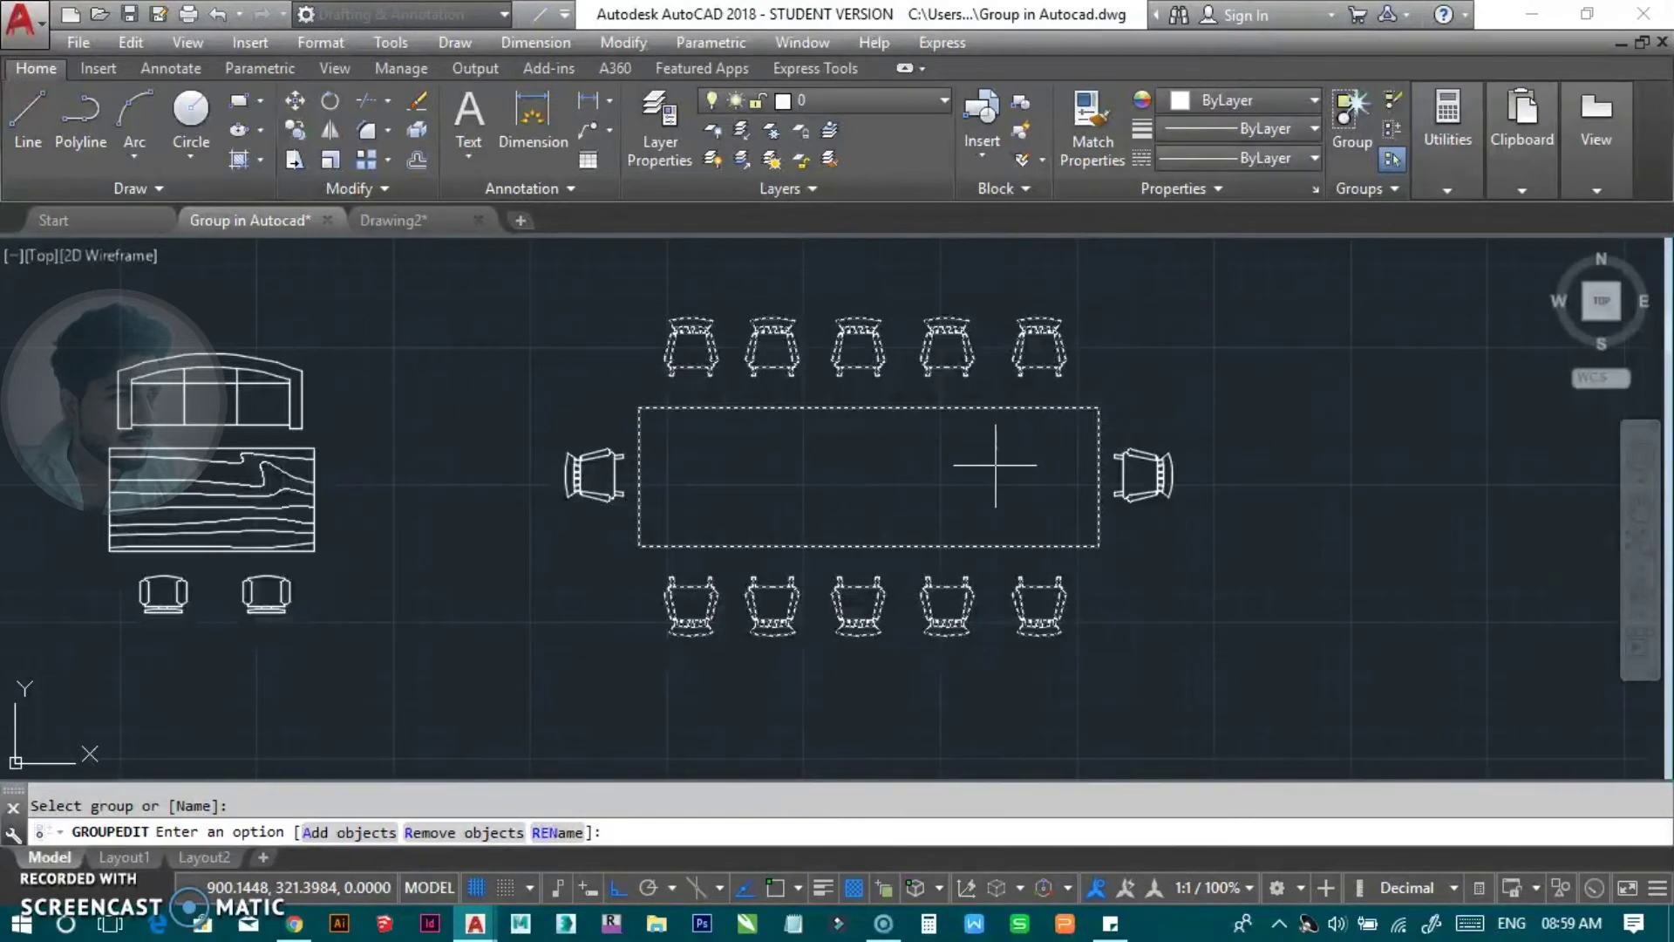
pyautogui.press('Escape')
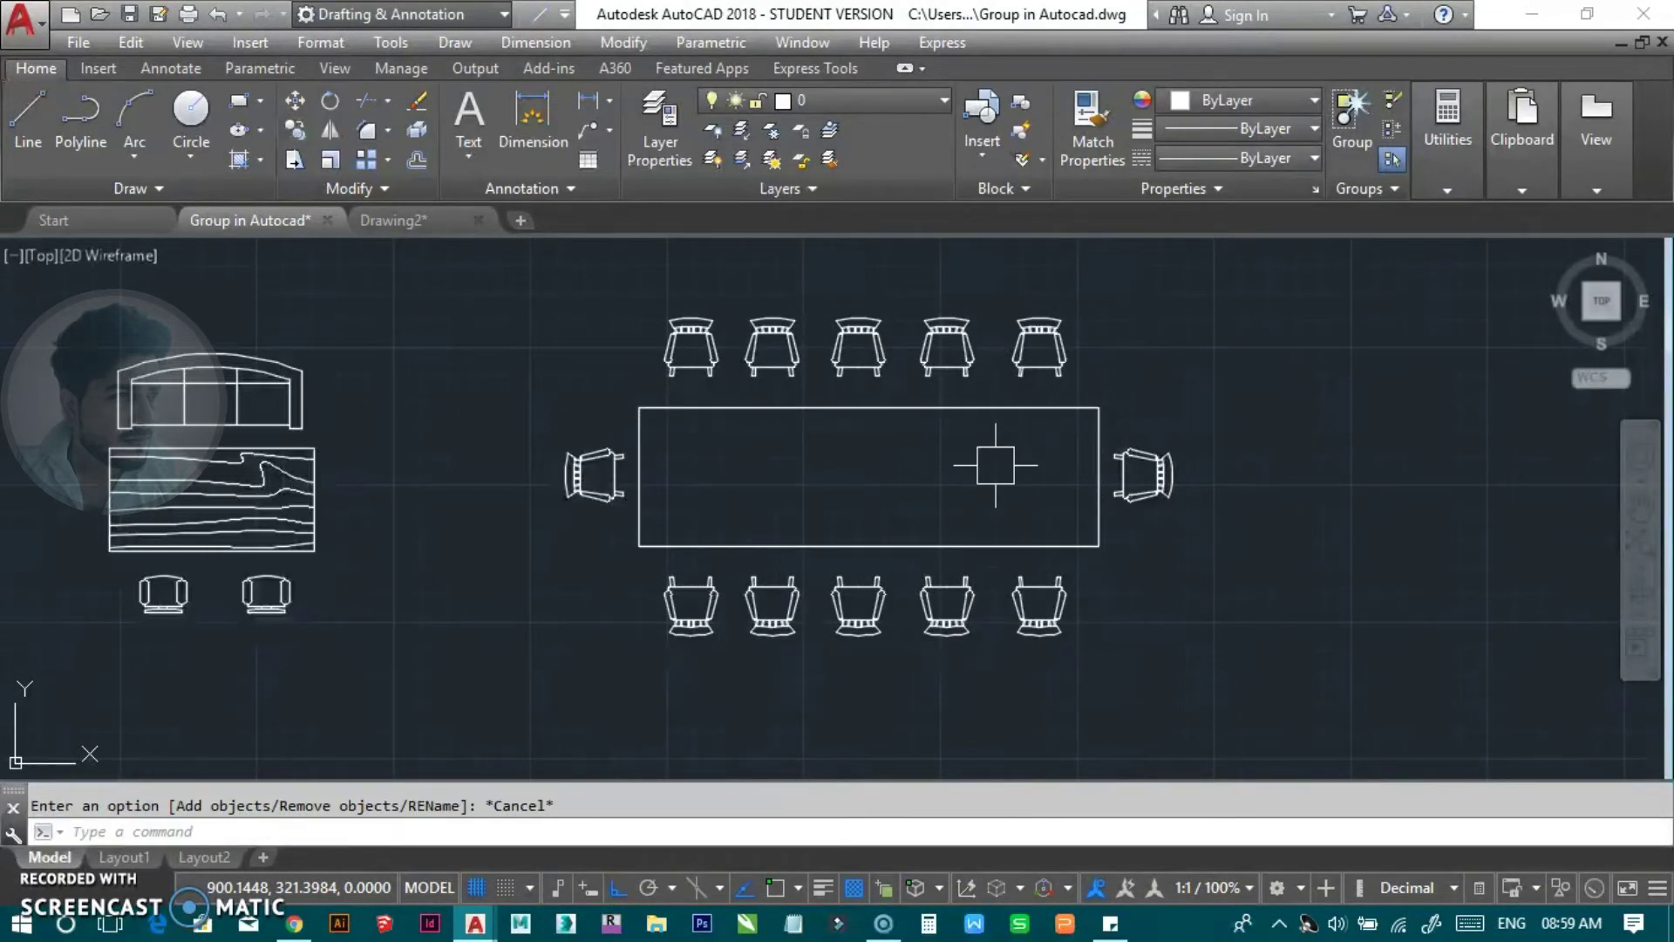
pyautogui.moveTo(824, 427); pyautogui.dragTo(822, 453, button='middle')
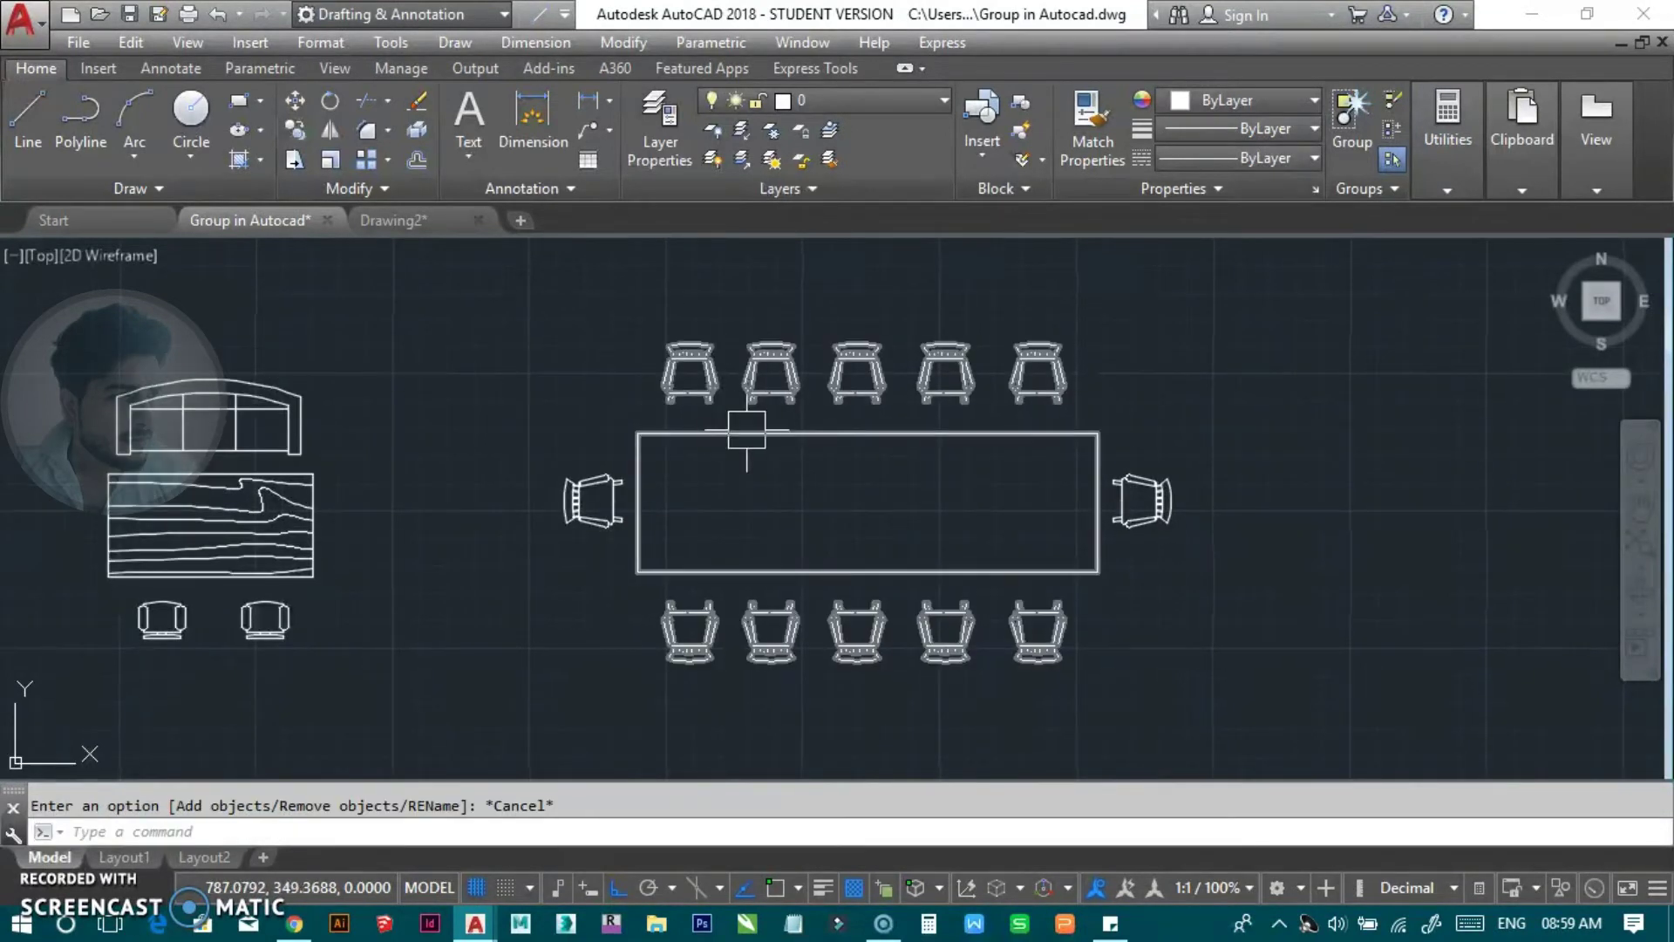
# Step: Turn group selection off and erase a single top chair
pyautogui.scroll(2, 610, 360)
pyautogui.moveTo(609, 360); pyautogui.dragTo(558, 325, button='middle')
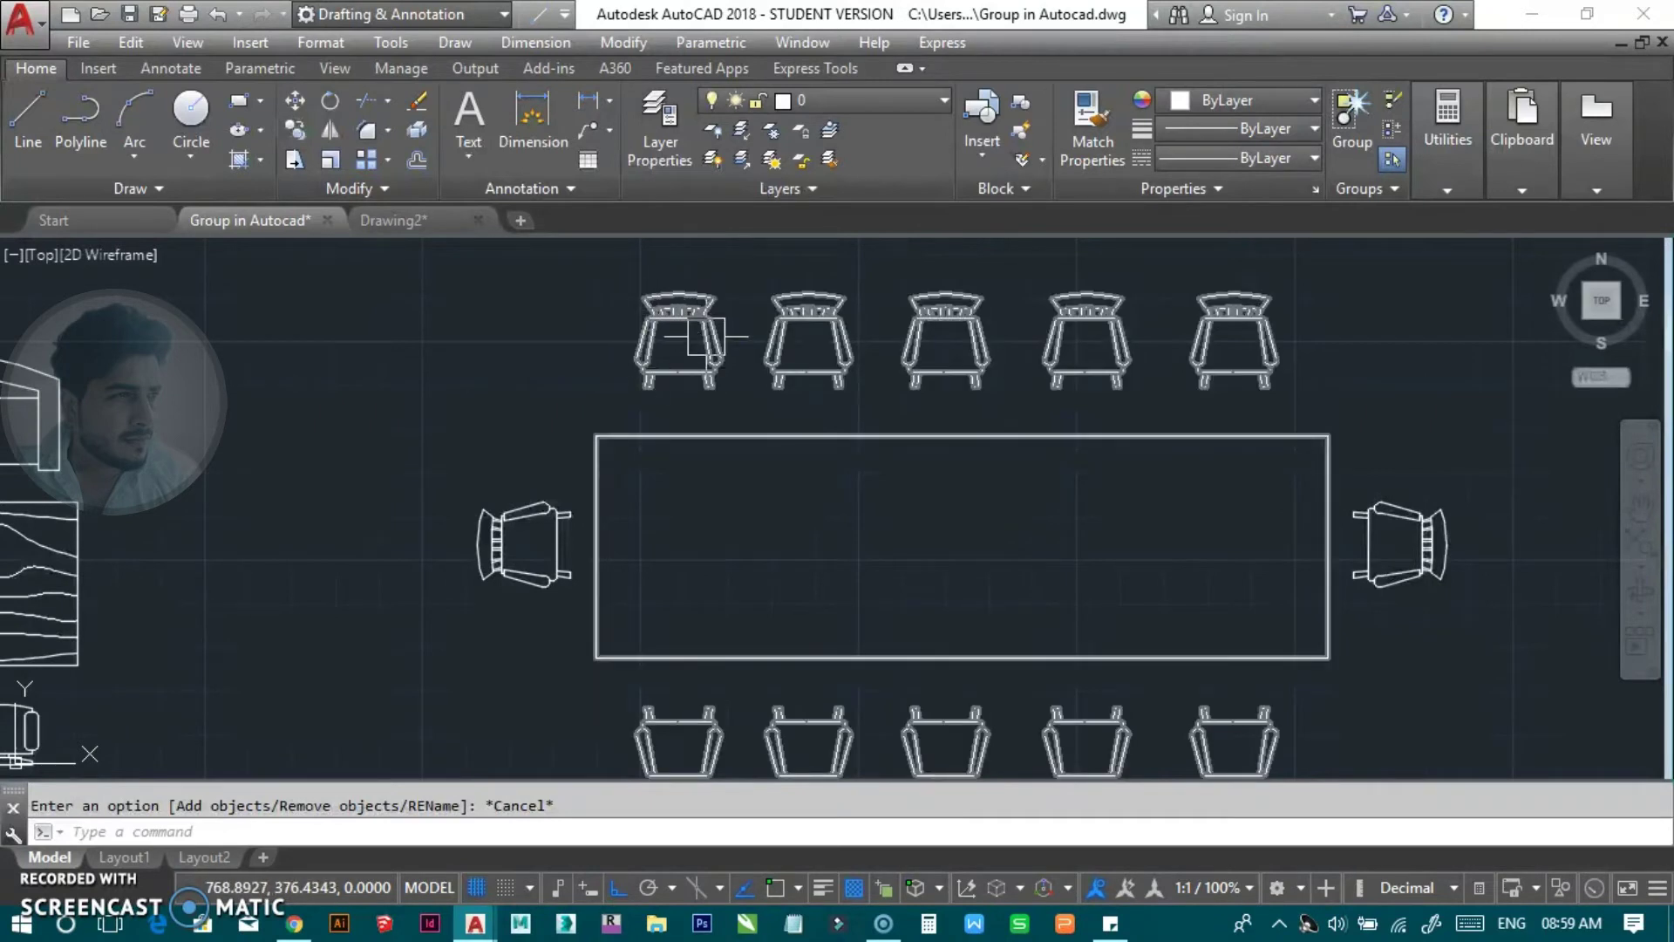
pyautogui.scroll(-2, 680, 419)
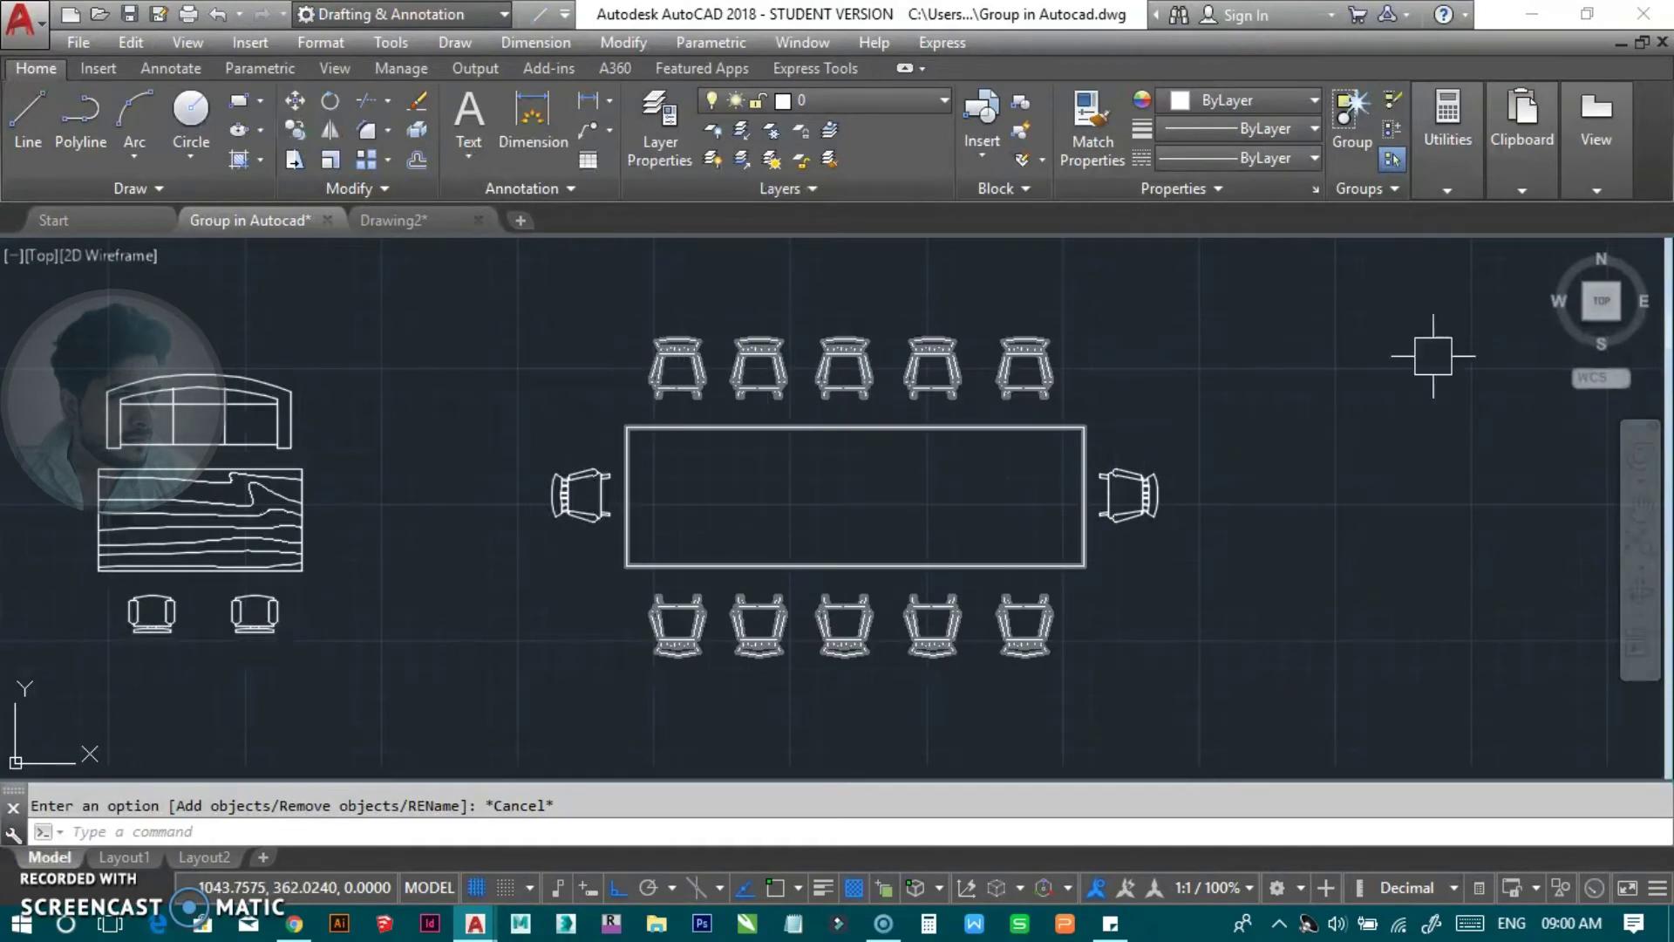
pyautogui.click(1394, 160)
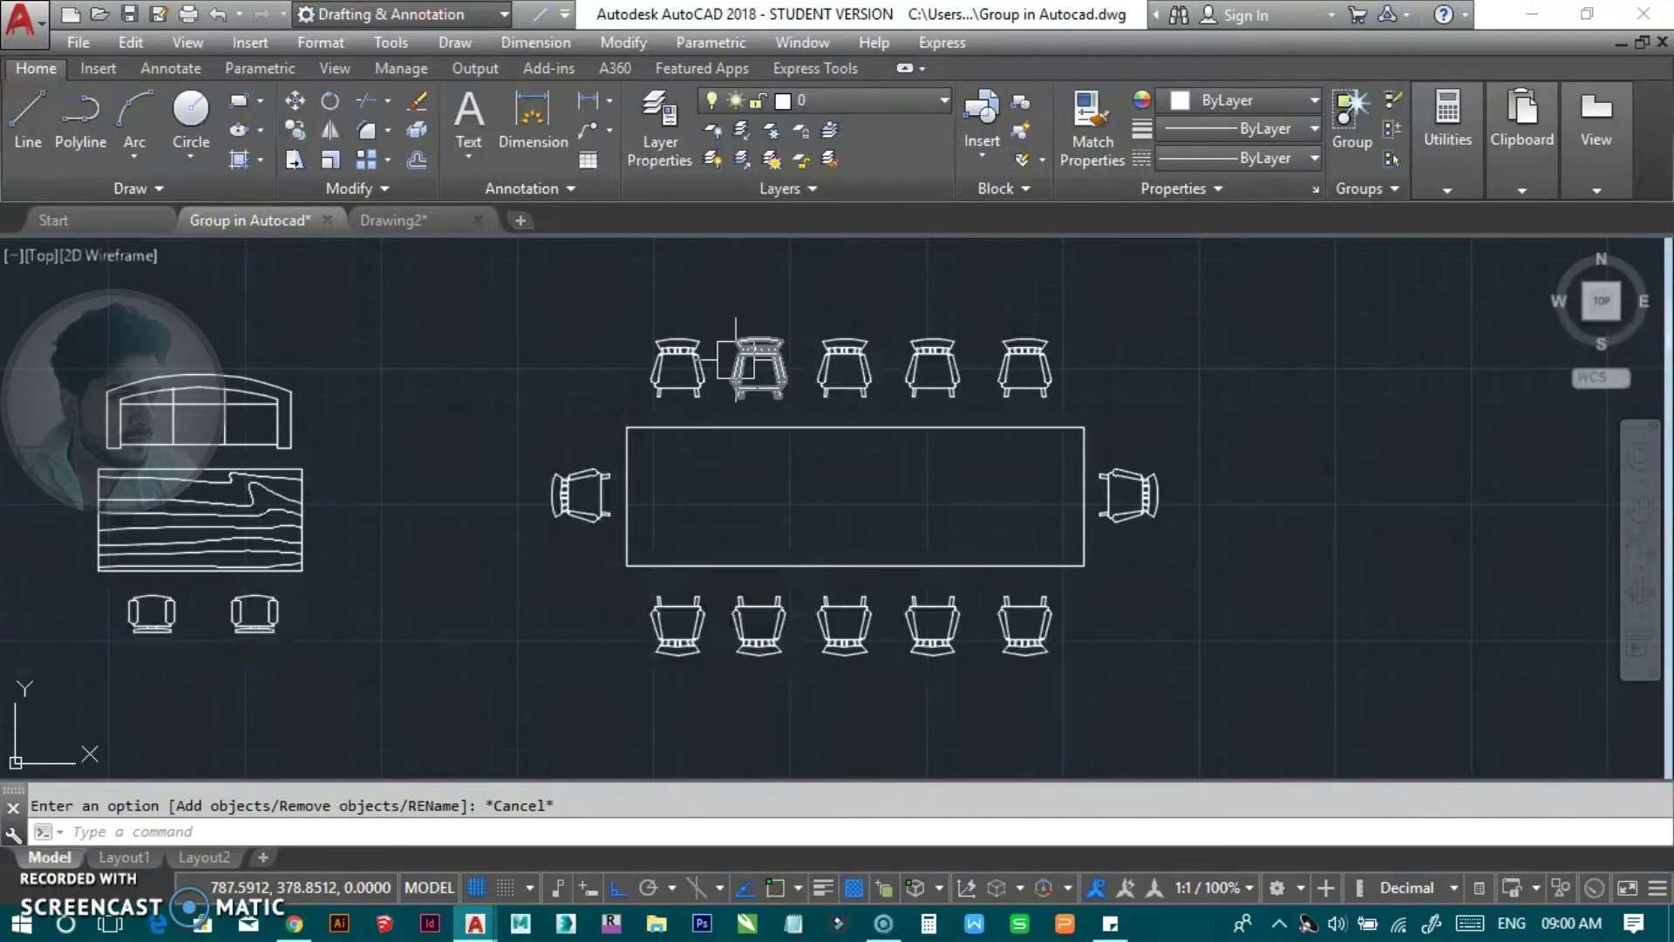
pyautogui.scroll(1, 641, 373)
pyautogui.scroll(-1, 1190, 449)
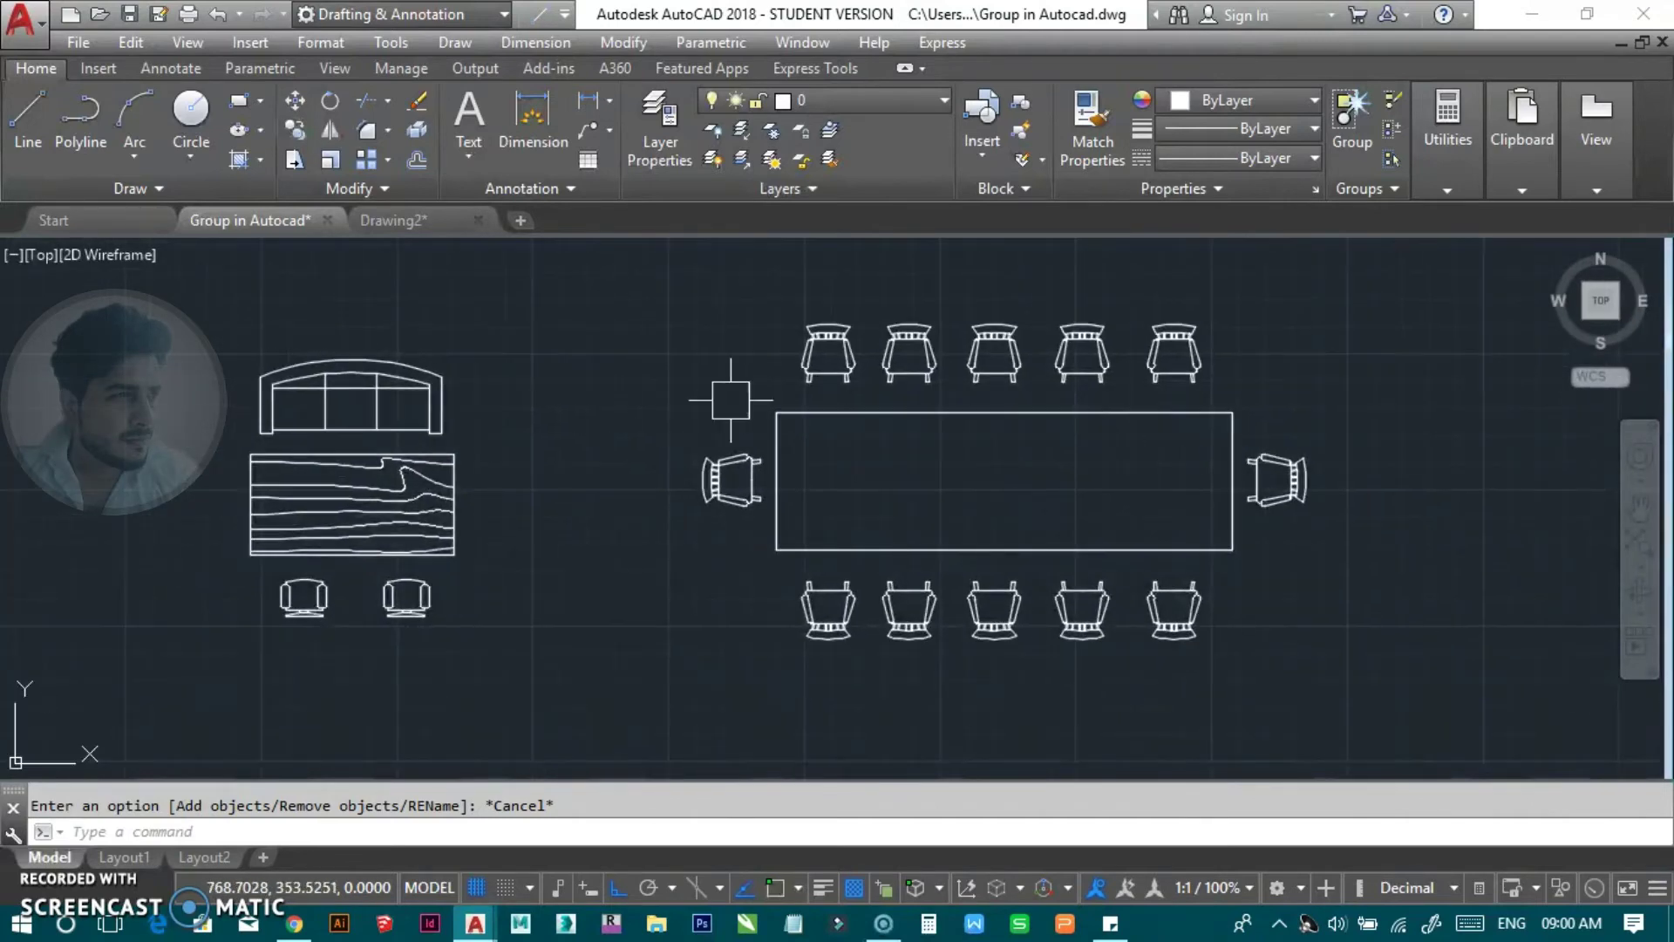
pyautogui.scroll(2, 924, 338)
pyautogui.click(789, 375)
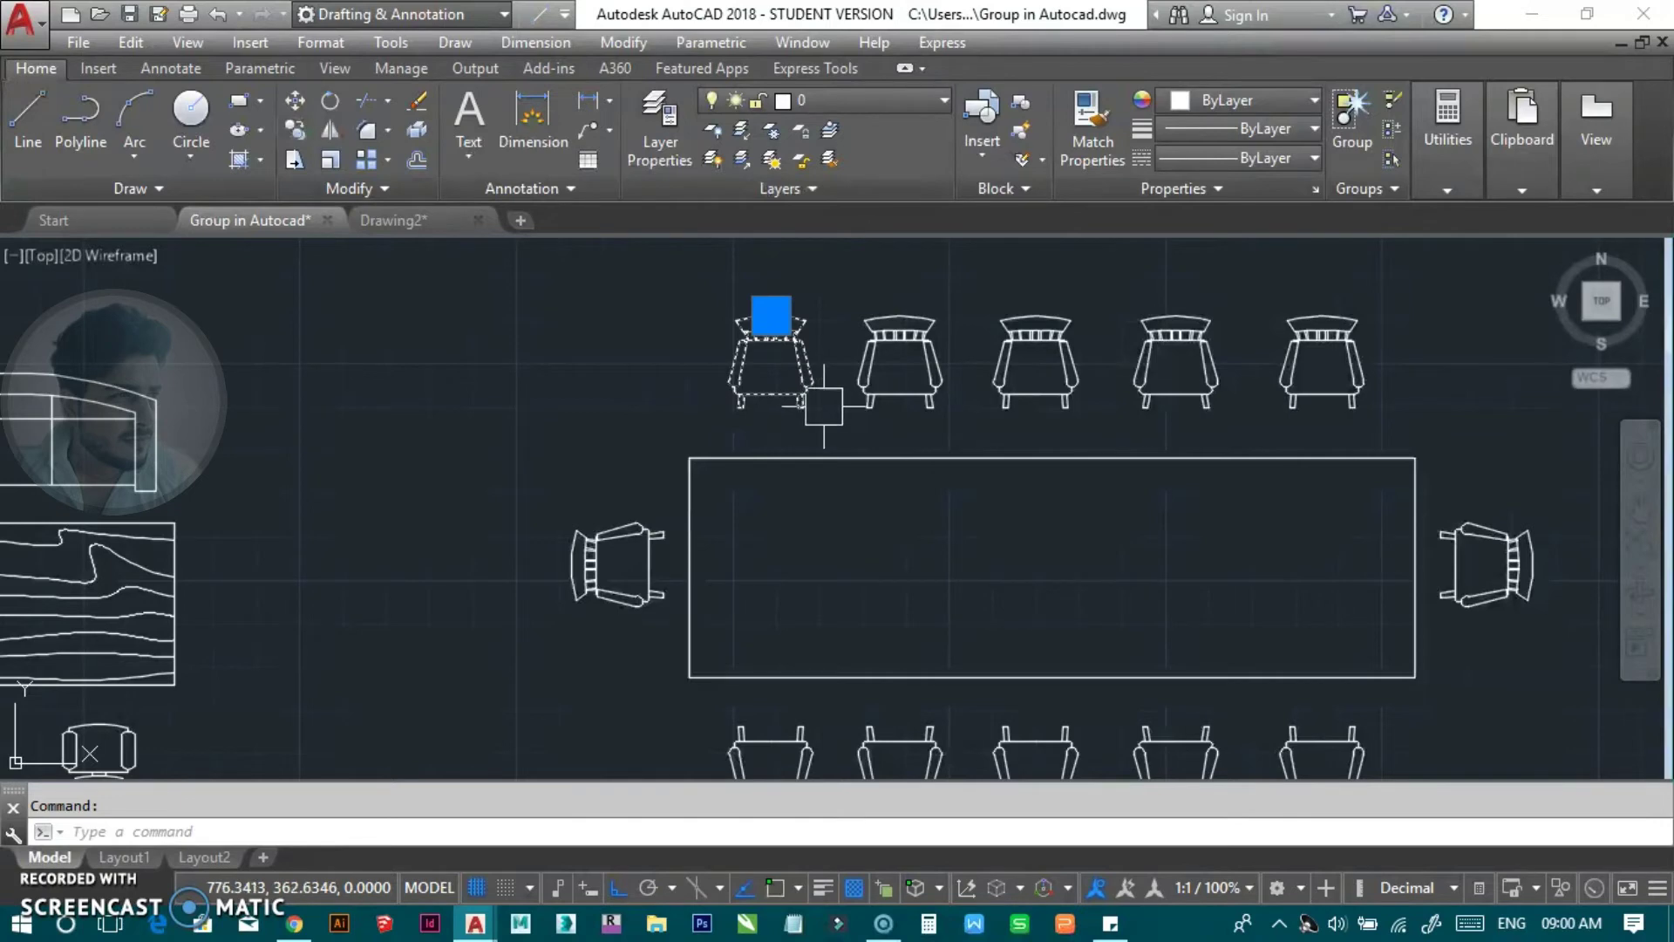
pyautogui.write('e')
pyautogui.press('Return')
# Step: Turn group selection back on, undo the erase, and select the whole dining group
pyautogui.scroll(-2, 907, 479)
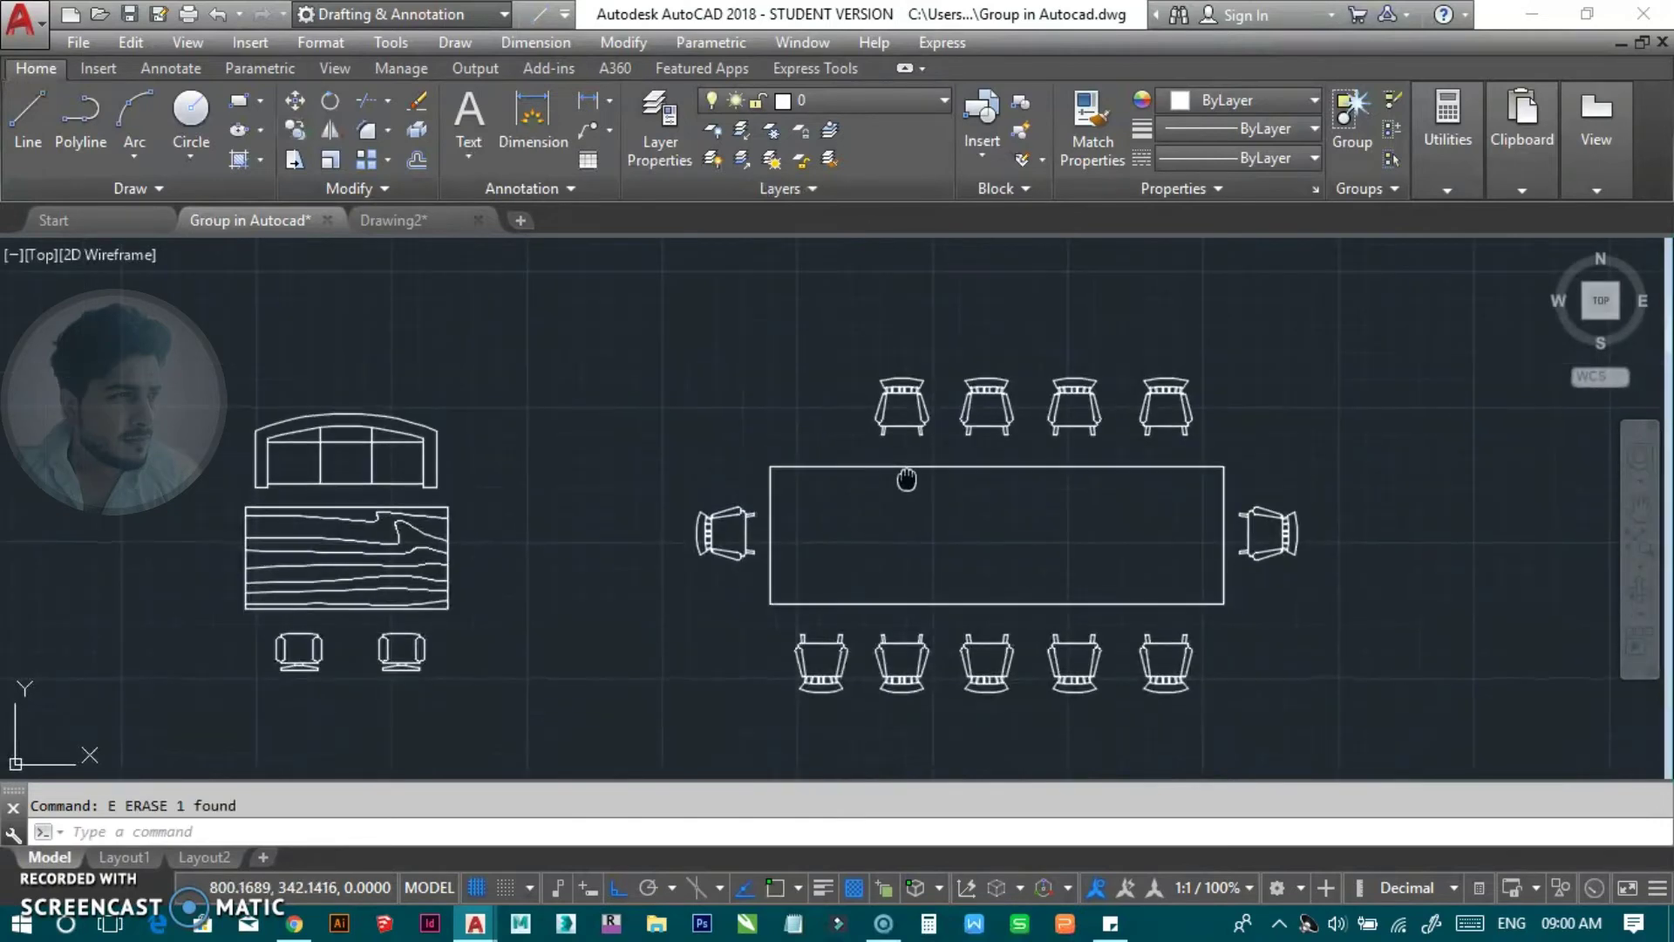
pyautogui.moveTo(907, 480); pyautogui.dragTo(830, 443, button='middle')
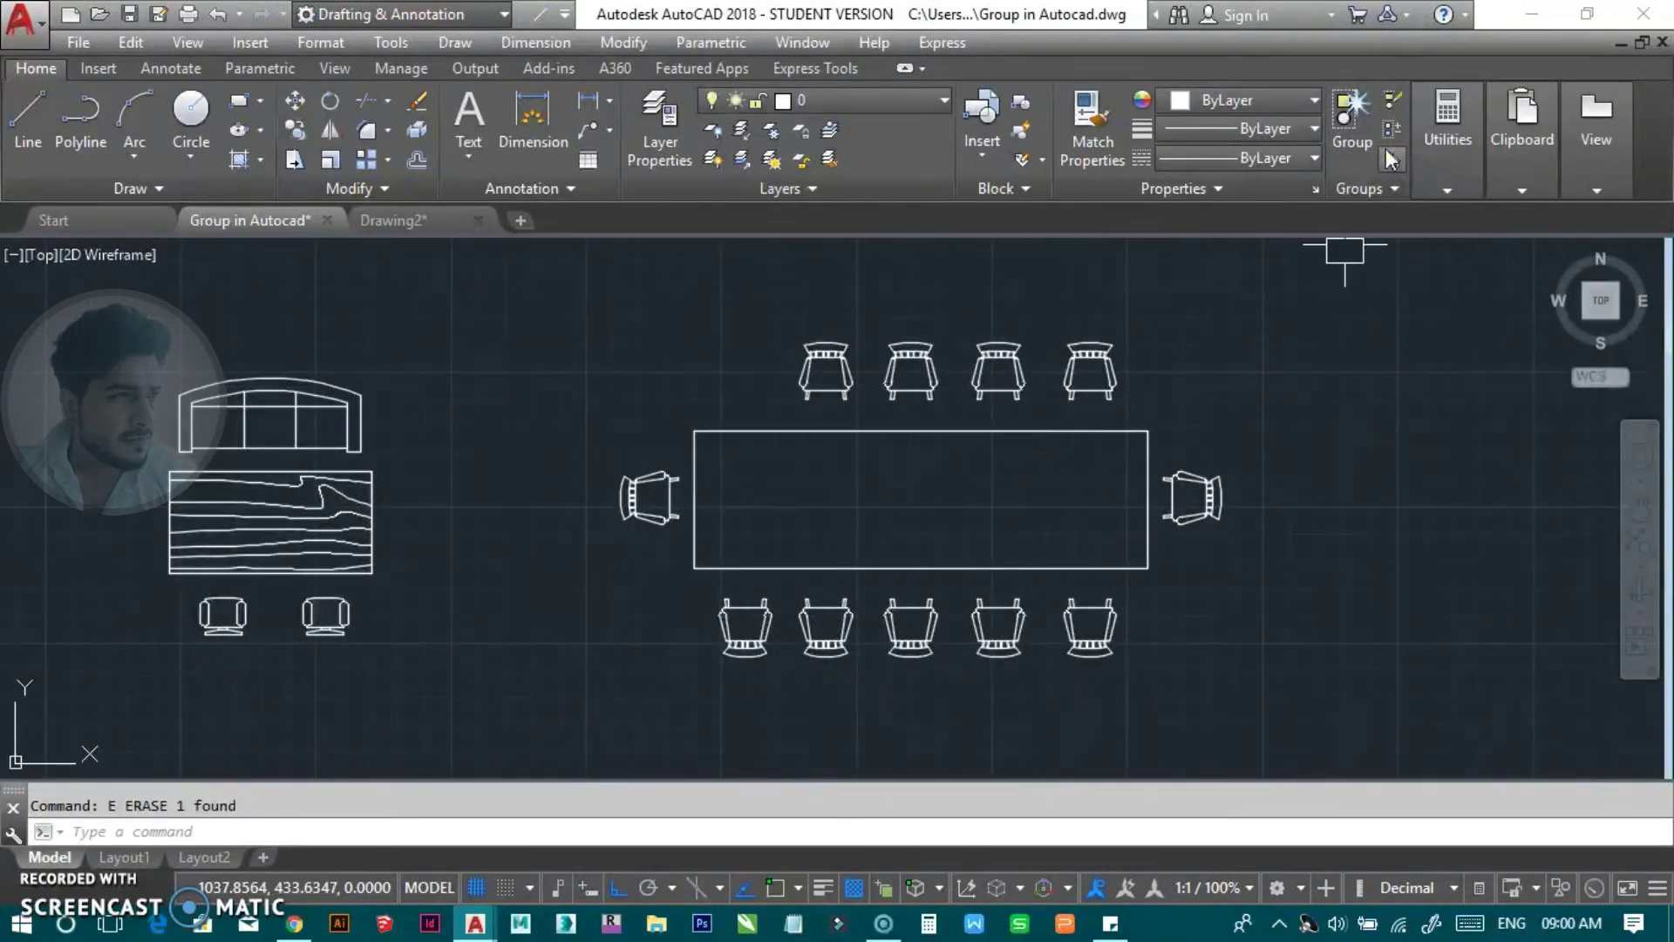
pyautogui.click(934, 401)
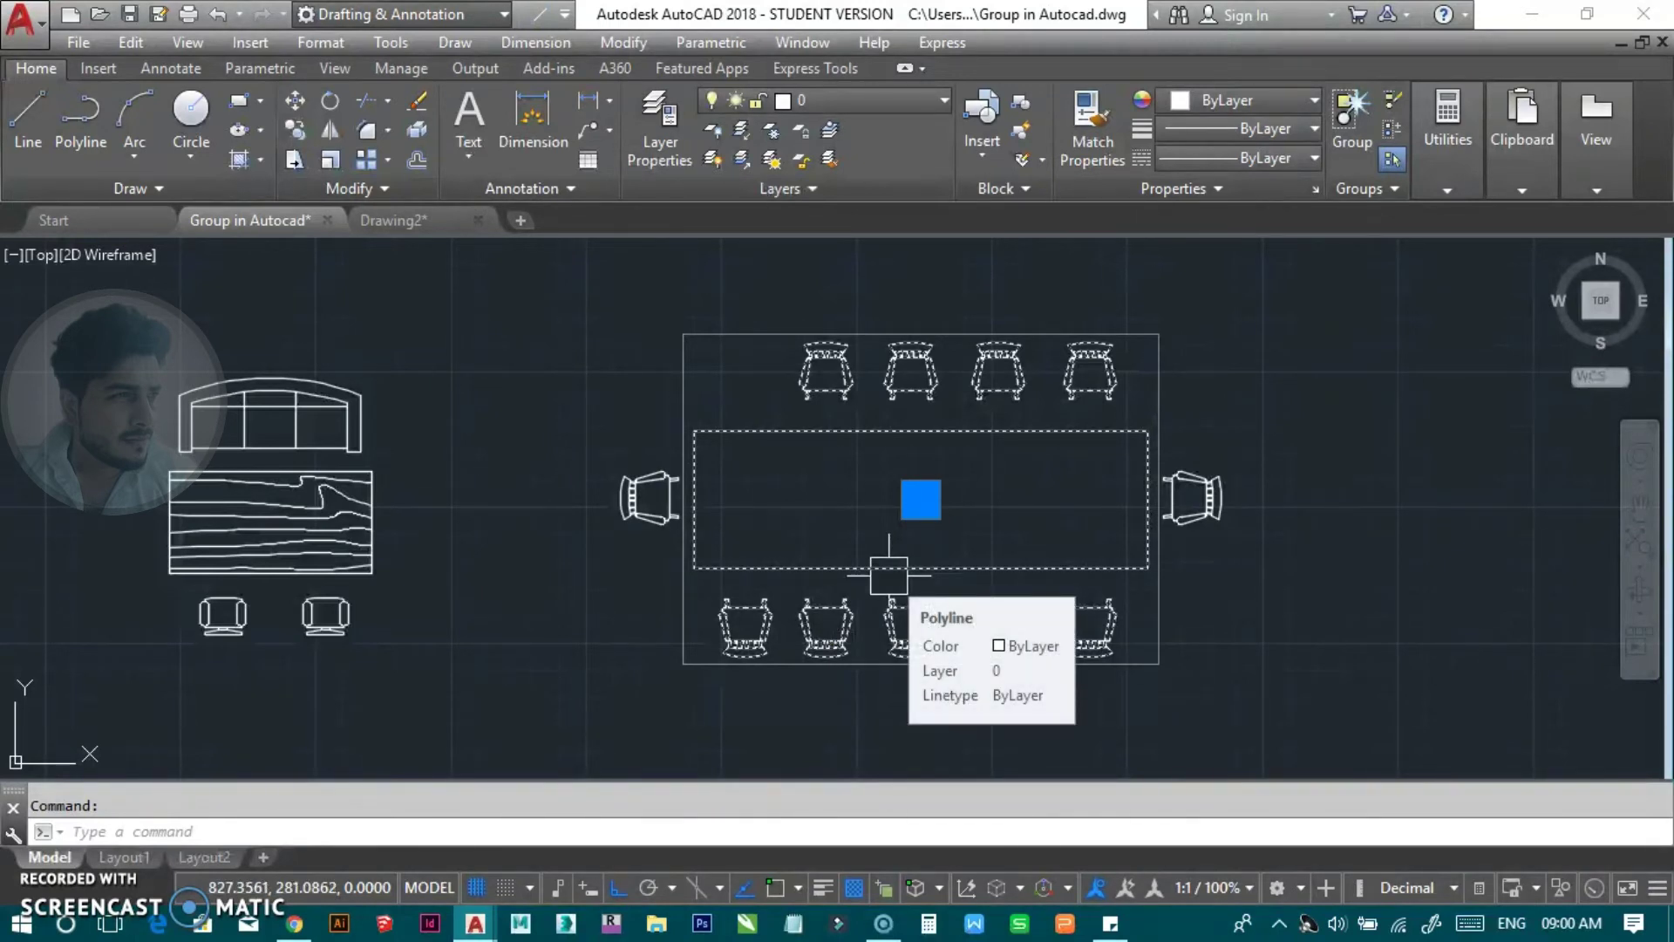
pyautogui.press('Delete')
pyautogui.hotkey('ctrl', 'z')
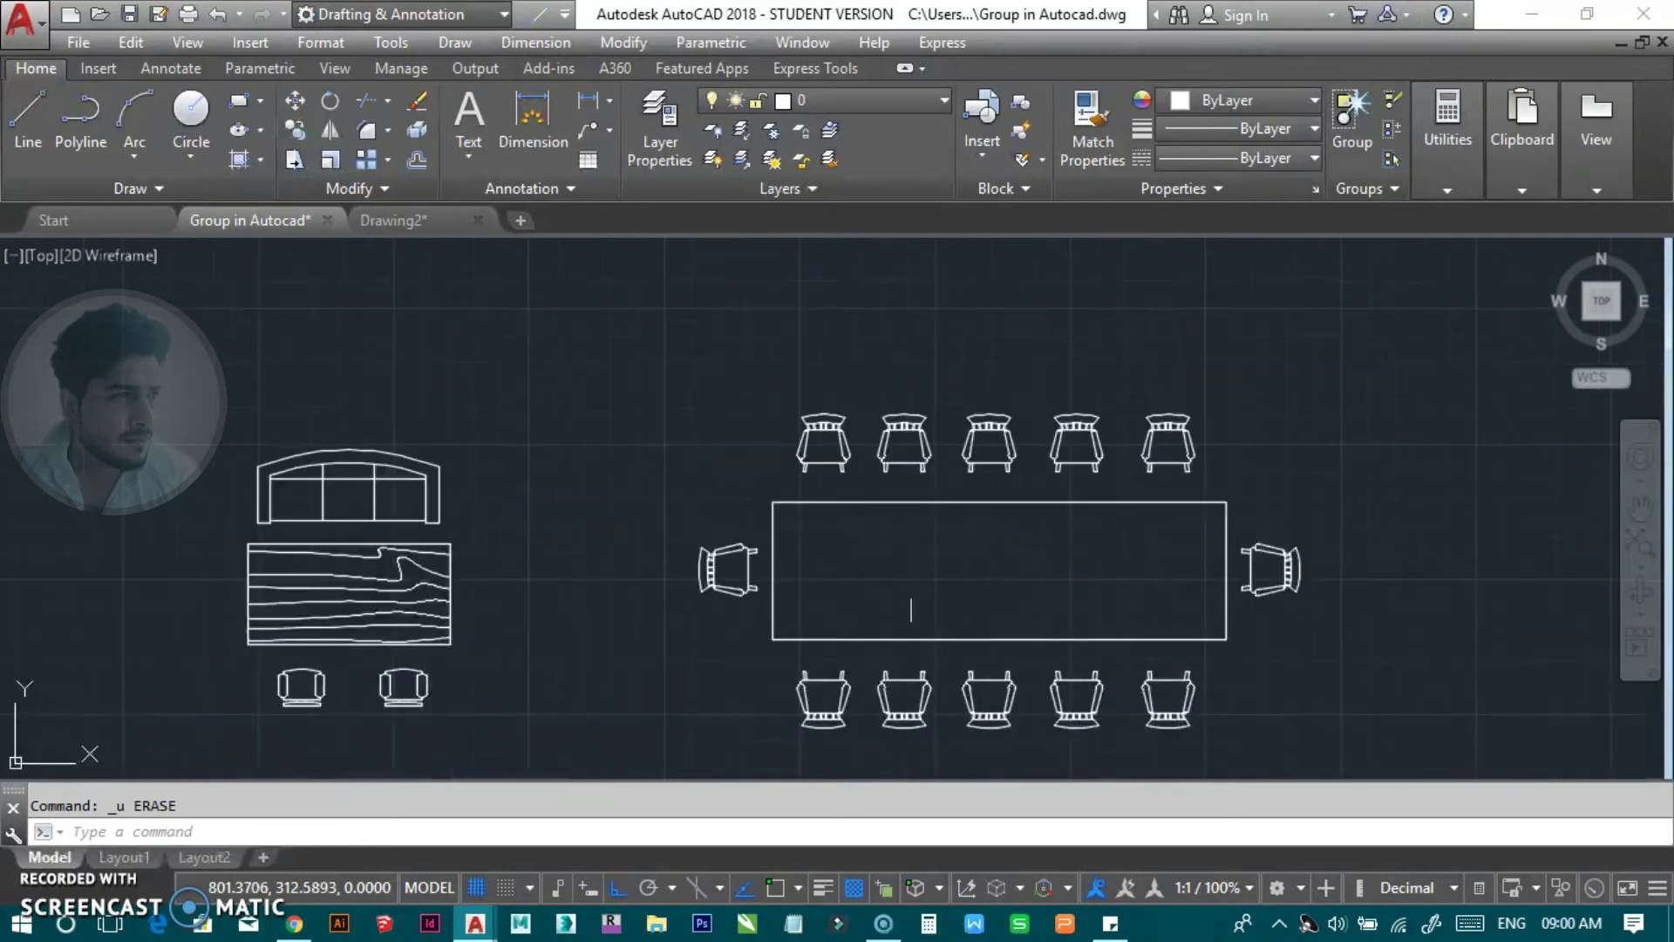
pyautogui.scroll(-2, 881, 409)
pyautogui.scroll(2, 944, 498)
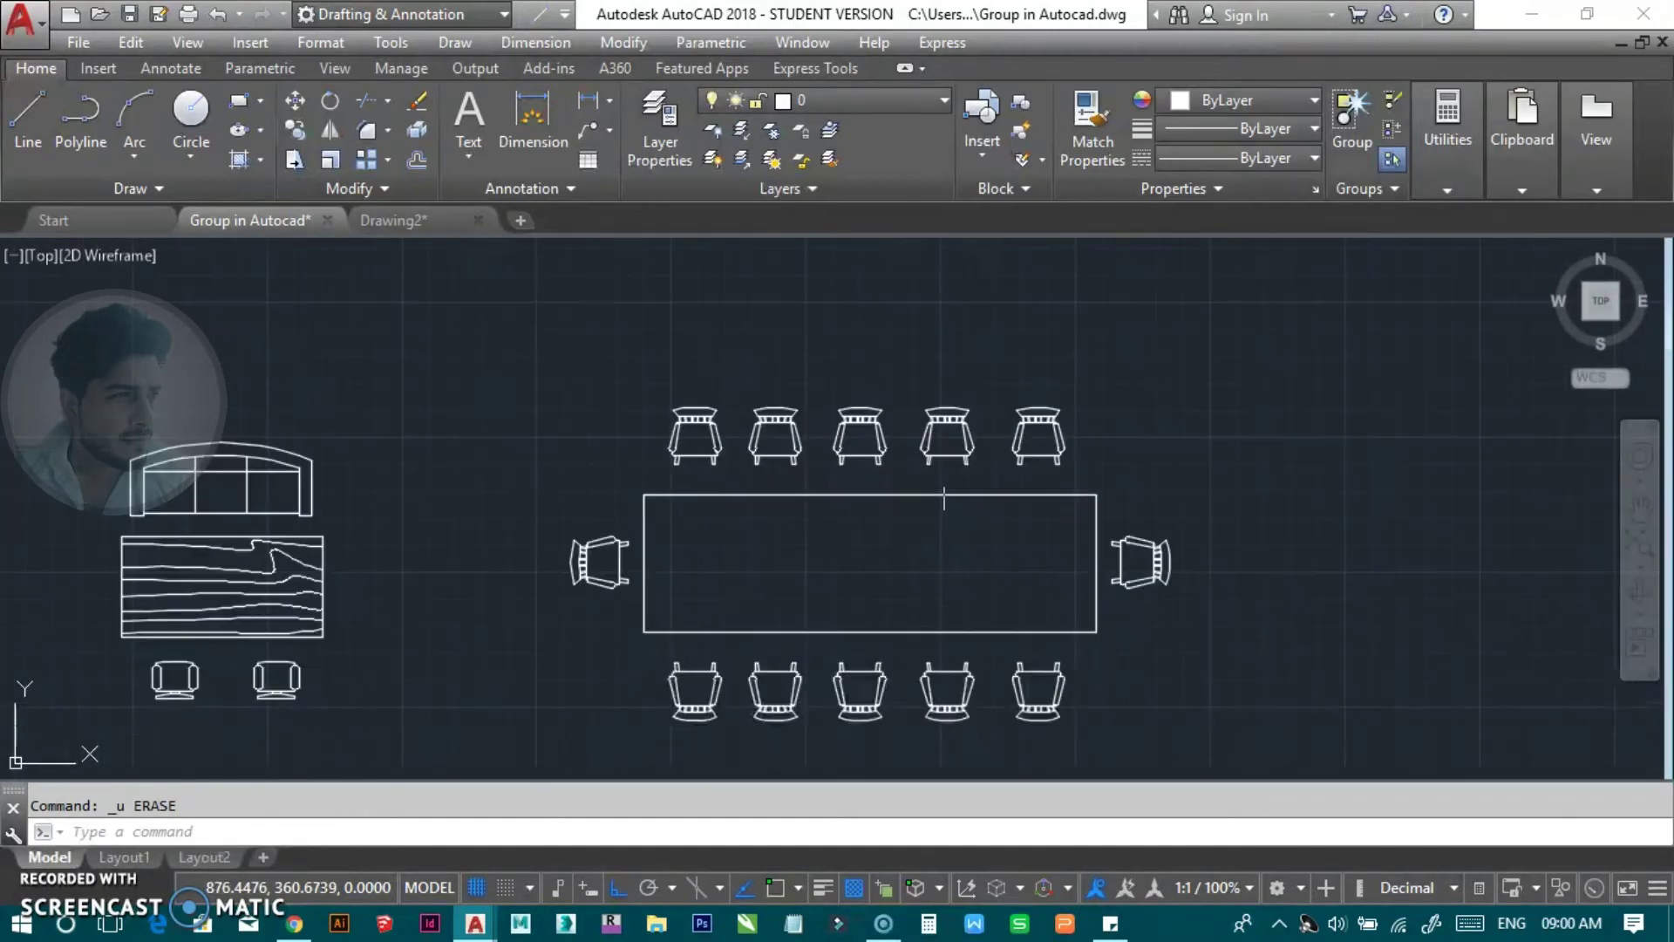
pyautogui.click(946, 410)
pyautogui.scroll(2, 917, 523)
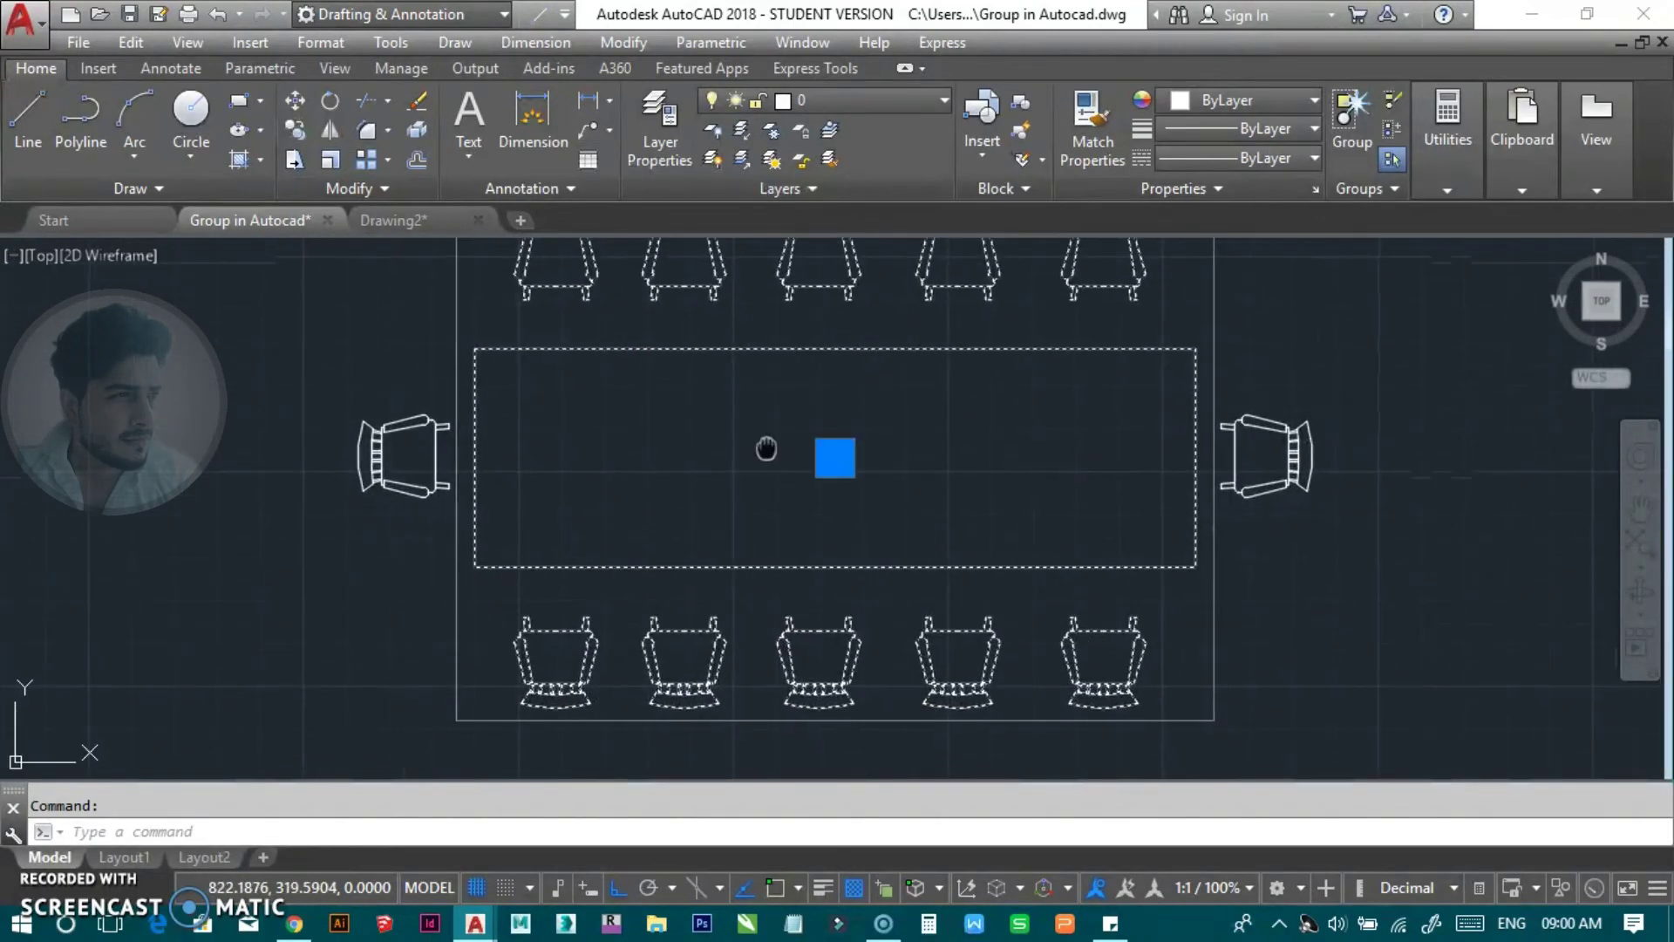
pyautogui.moveTo(766, 447); pyautogui.dragTo(777, 515, button='middle')
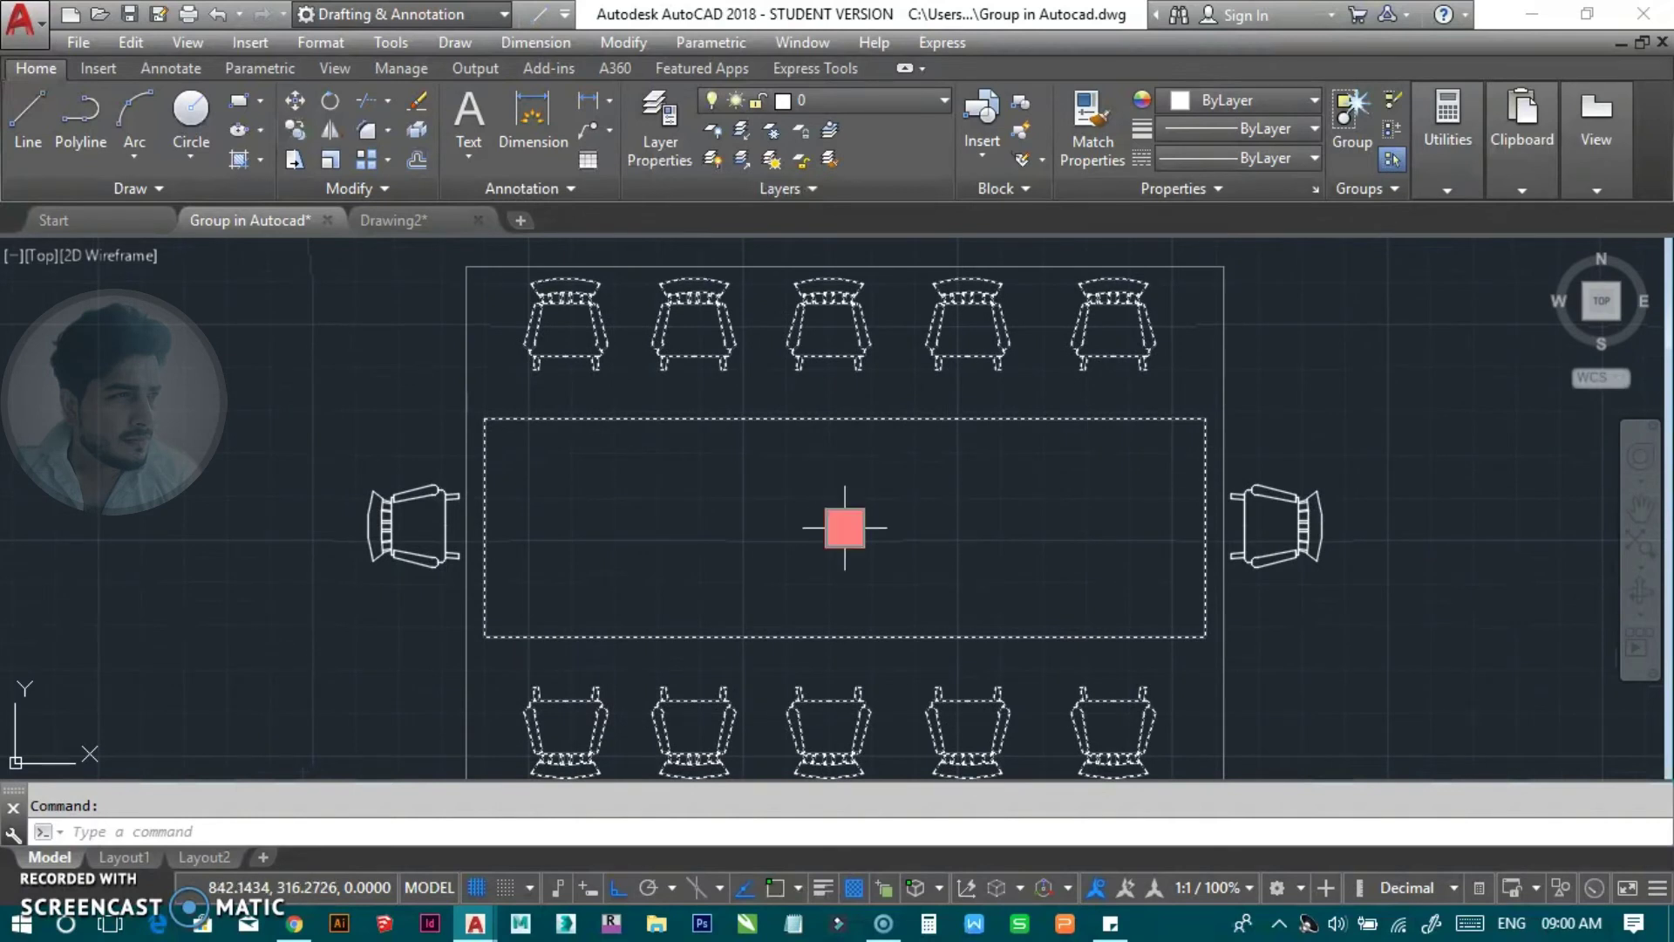
pyautogui.scroll(-2, 845, 528)
pyautogui.scroll(-1, 820, 519)
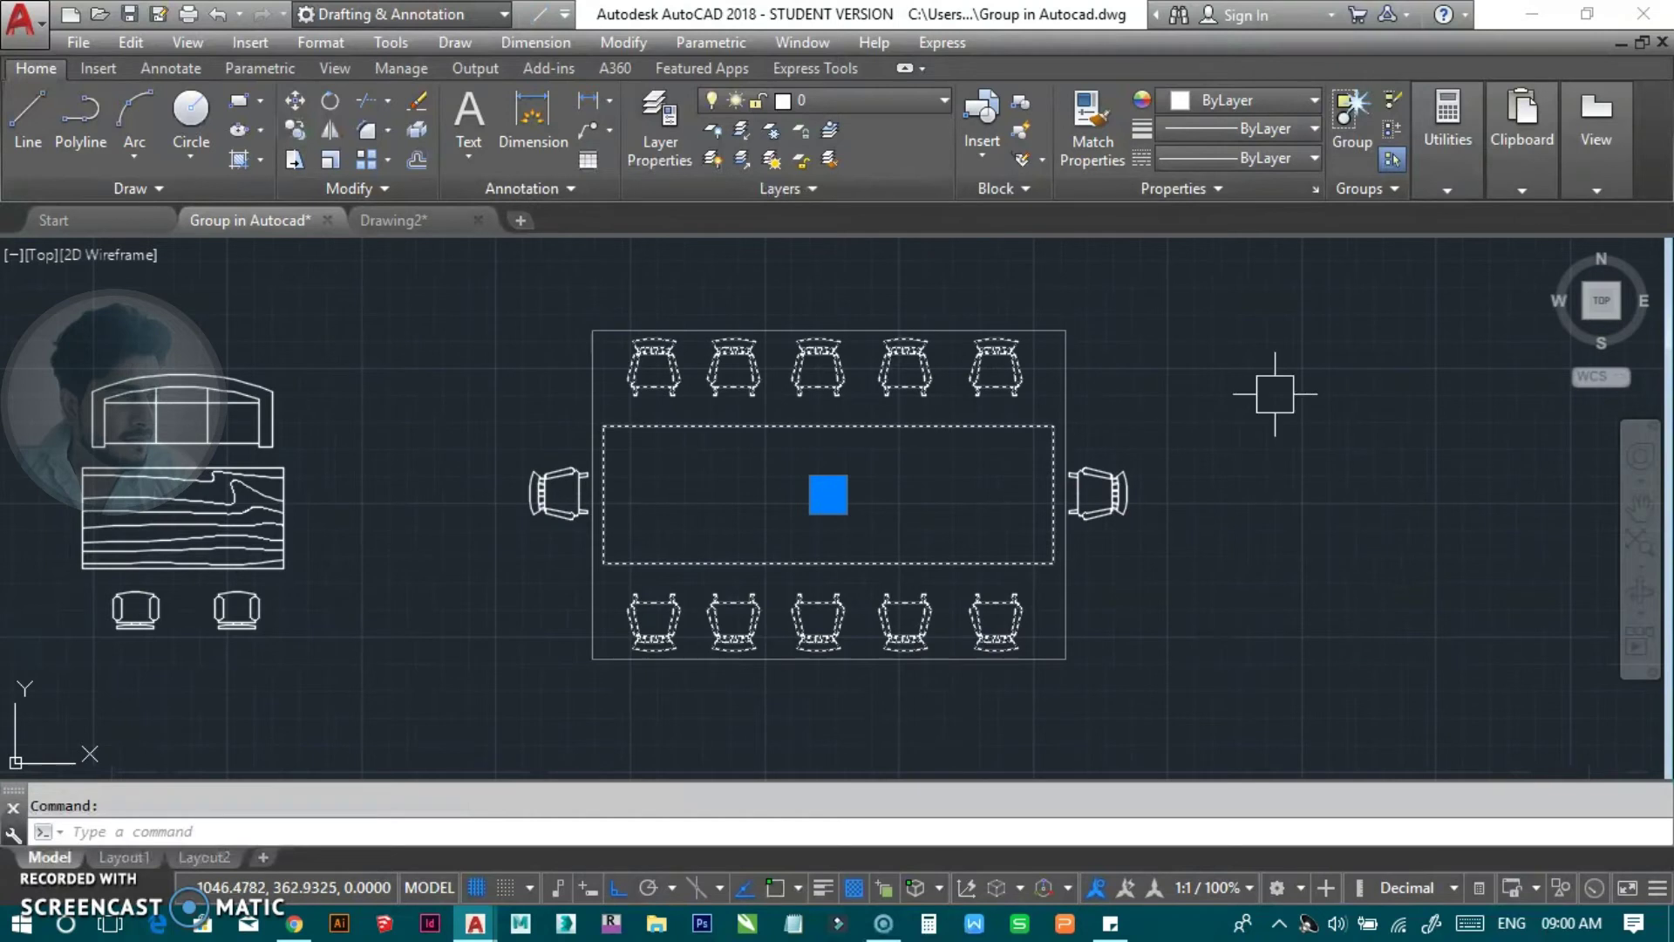
pyautogui.press('Escape')
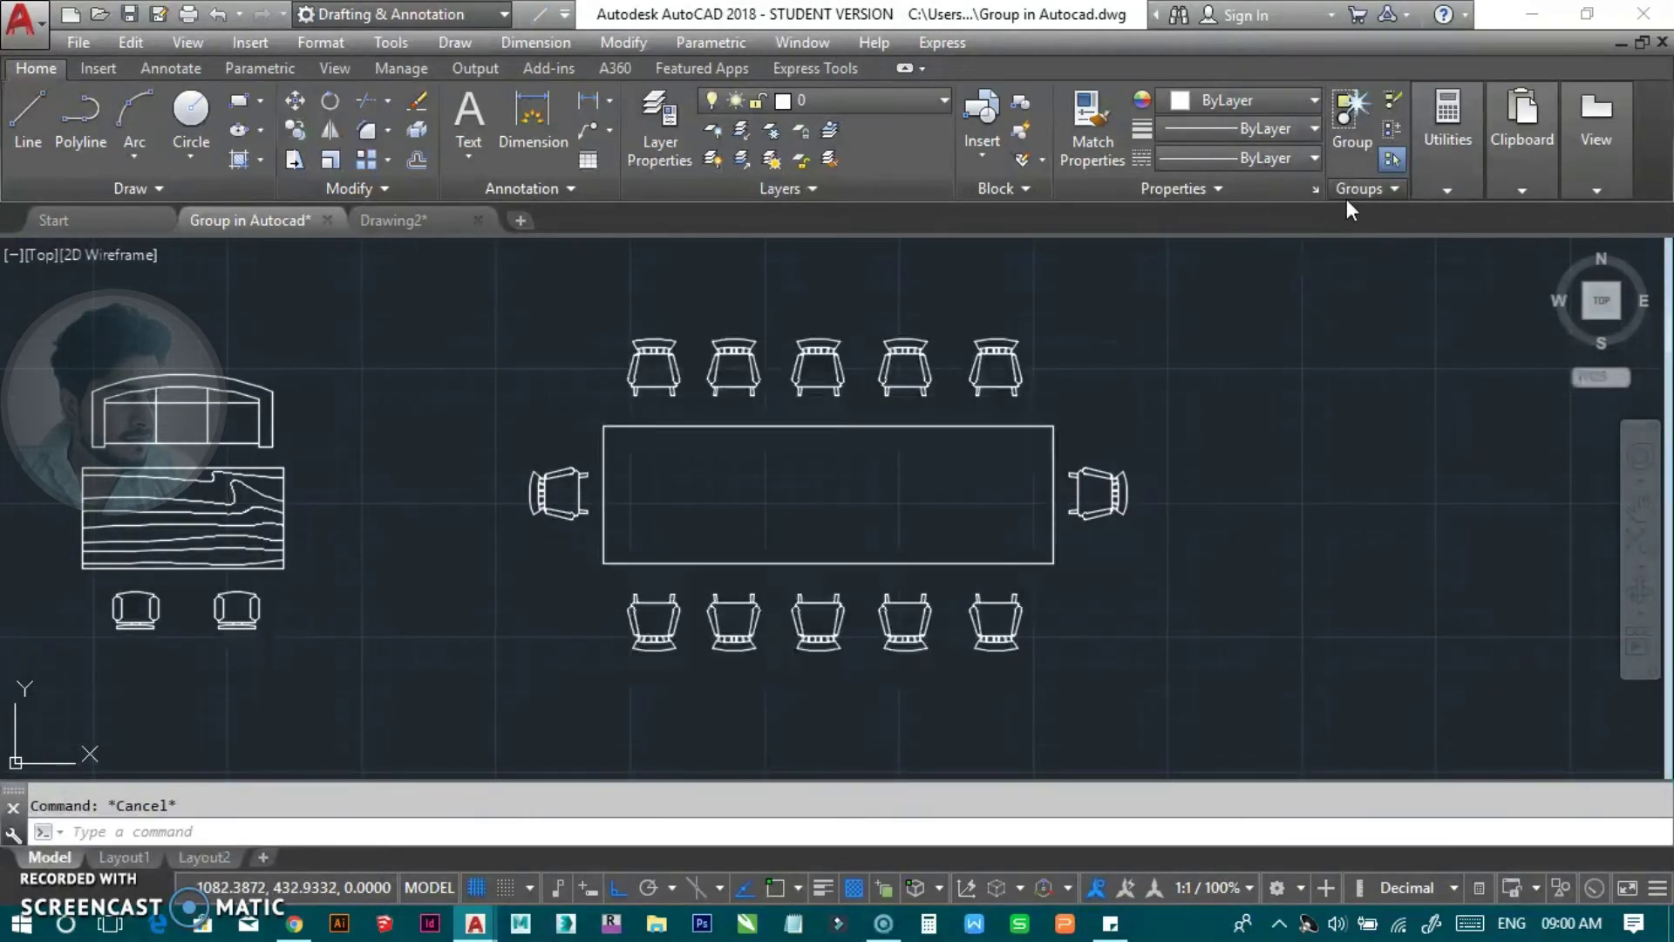
# Step: Toggle Group Bounding Box from the expanded Groups panel and check it on the dining group
pyautogui.click(1346, 199)
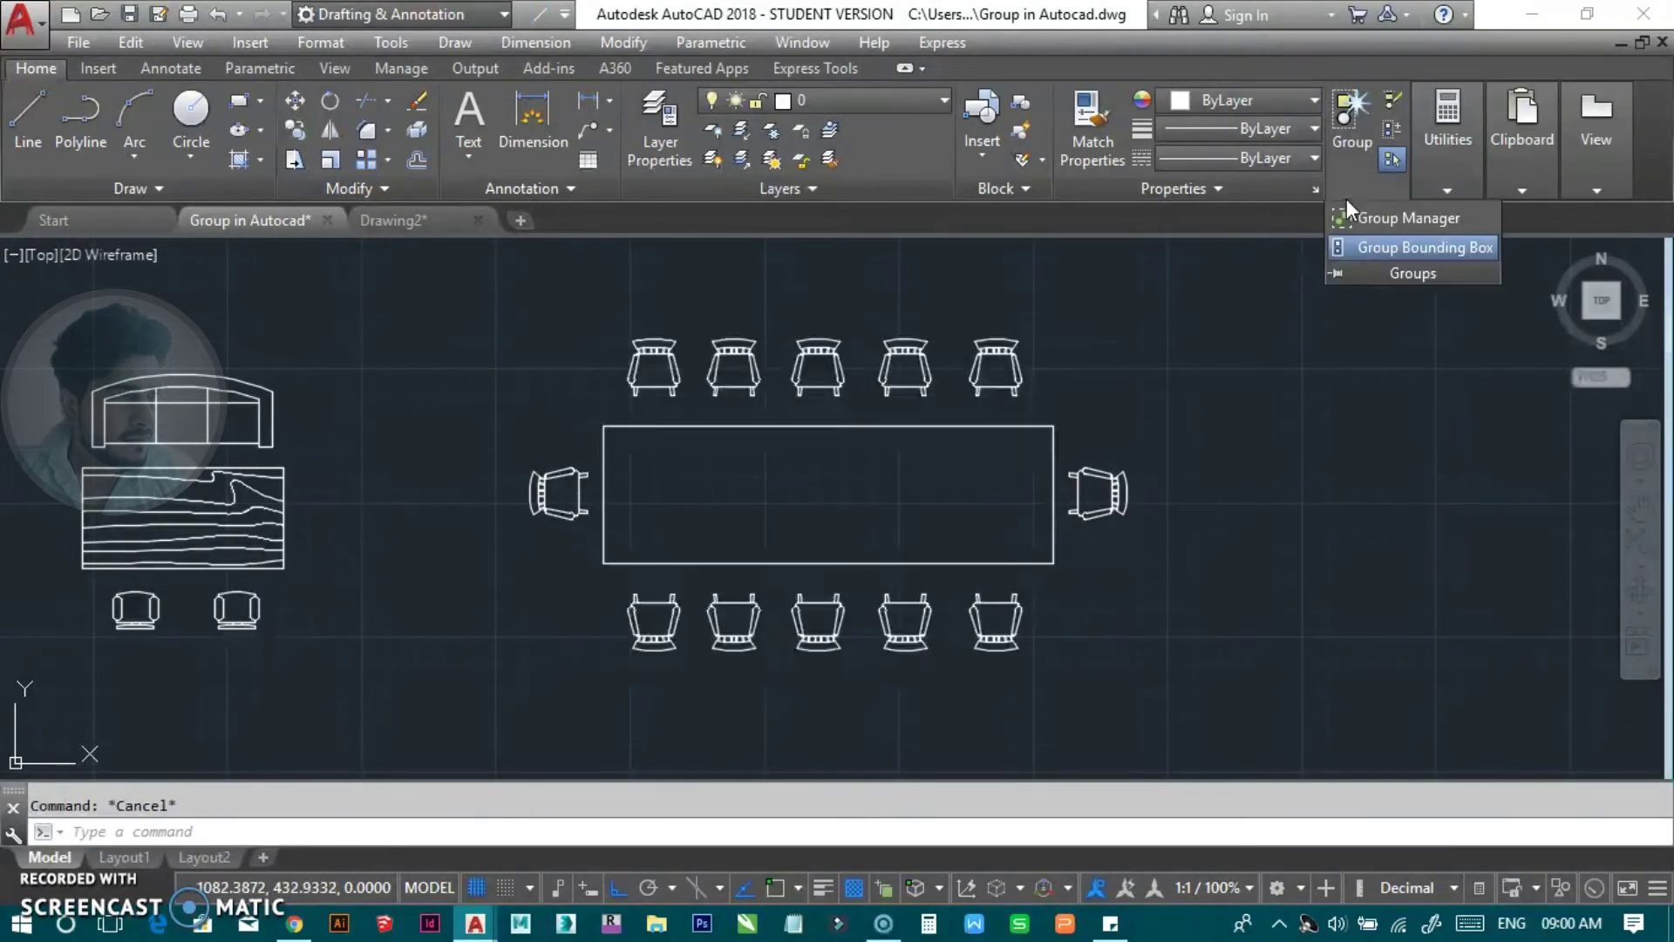
pyautogui.click(1371, 251)
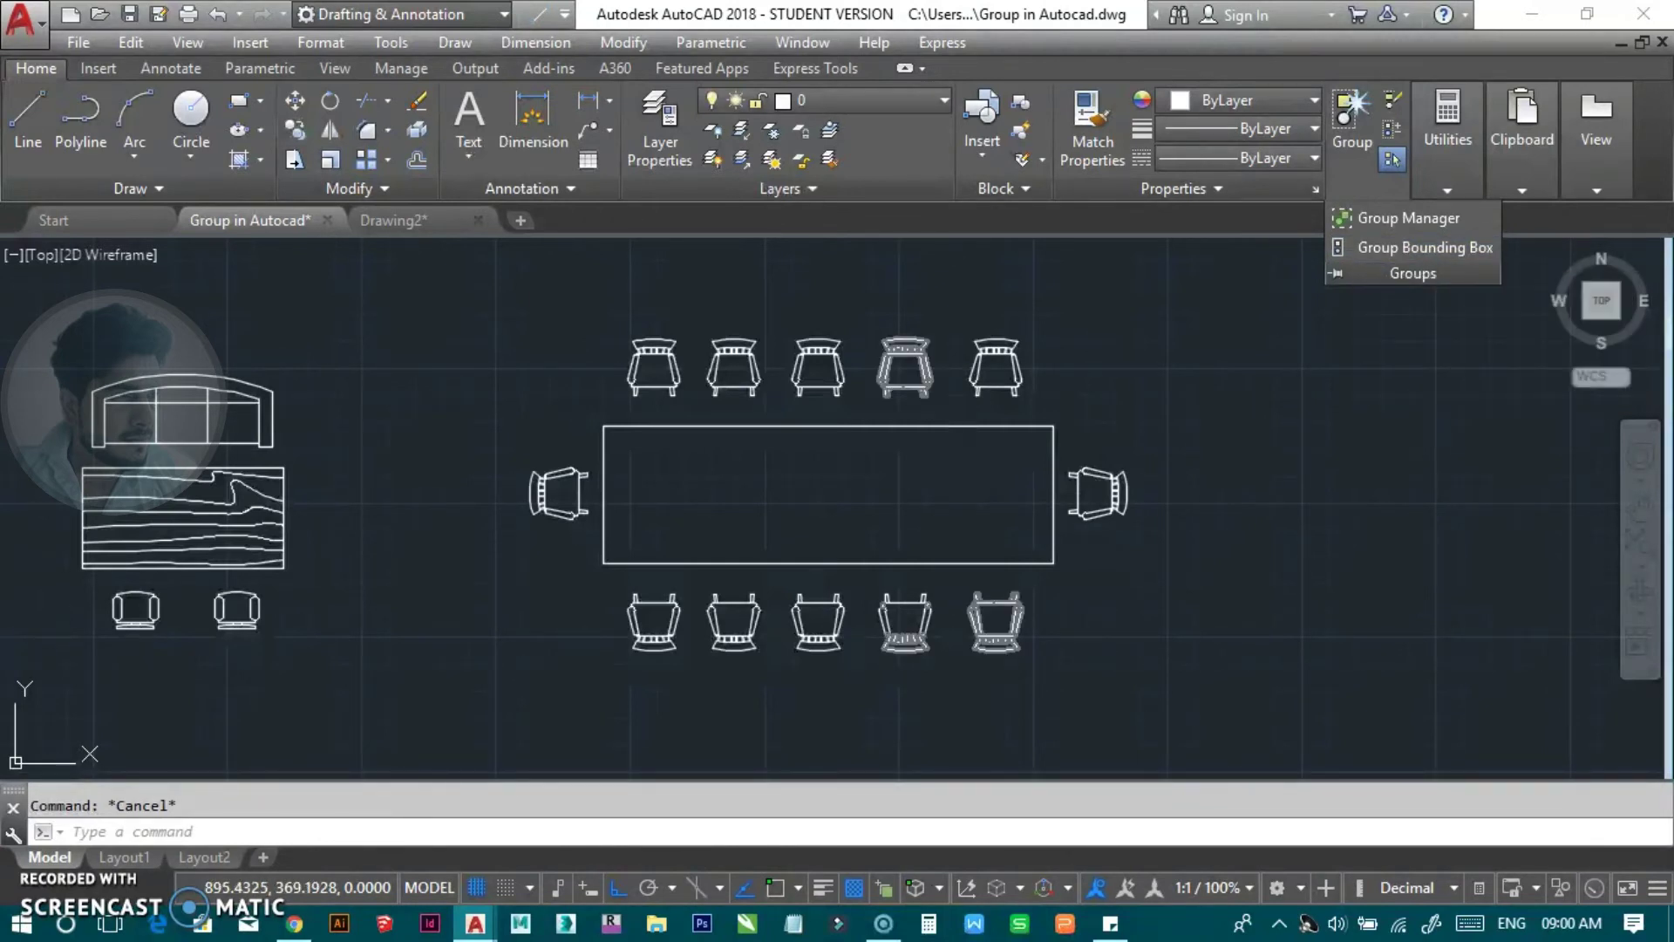
pyautogui.click(943, 380)
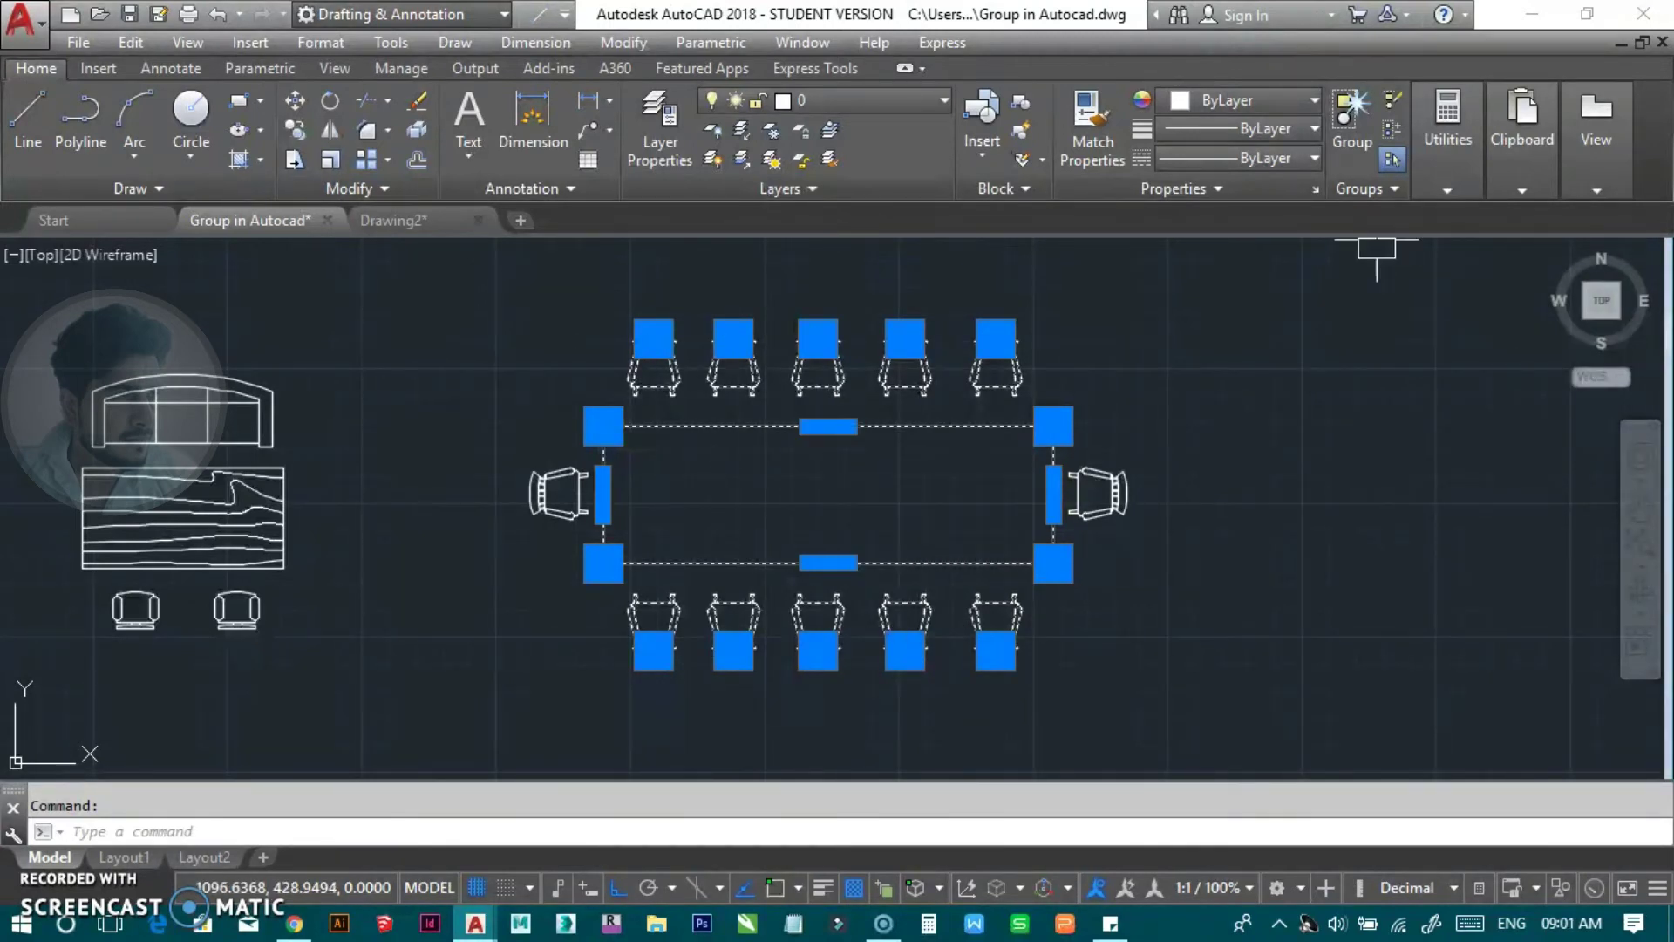
pyautogui.click(1417, 181)
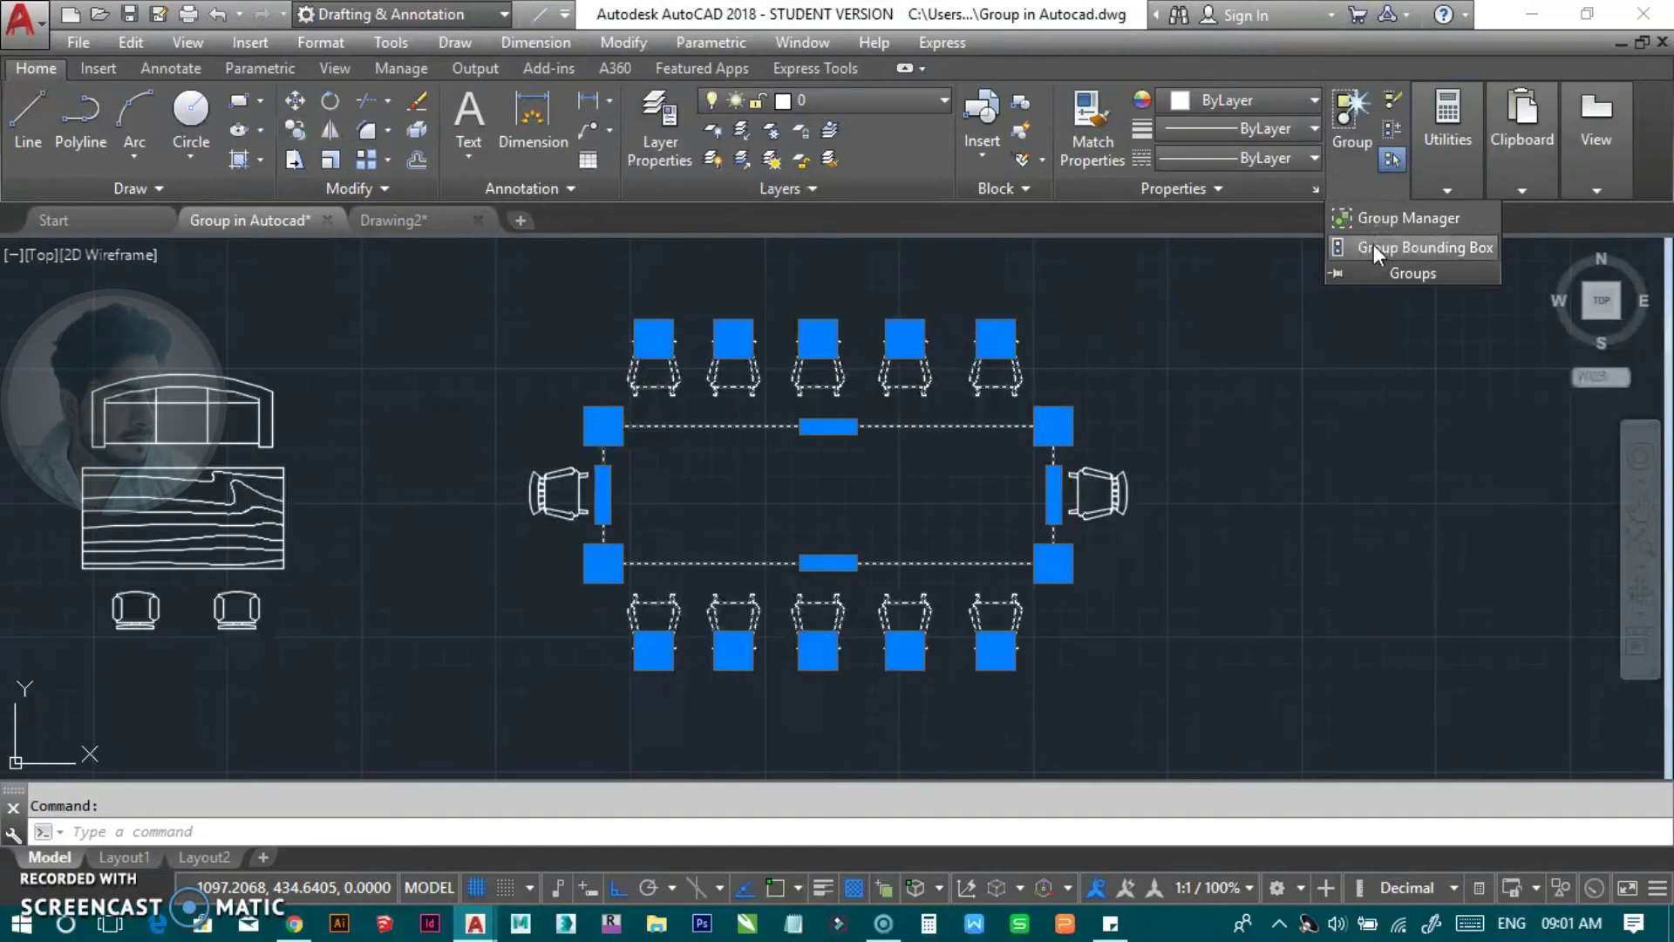
pyautogui.click(1373, 247)
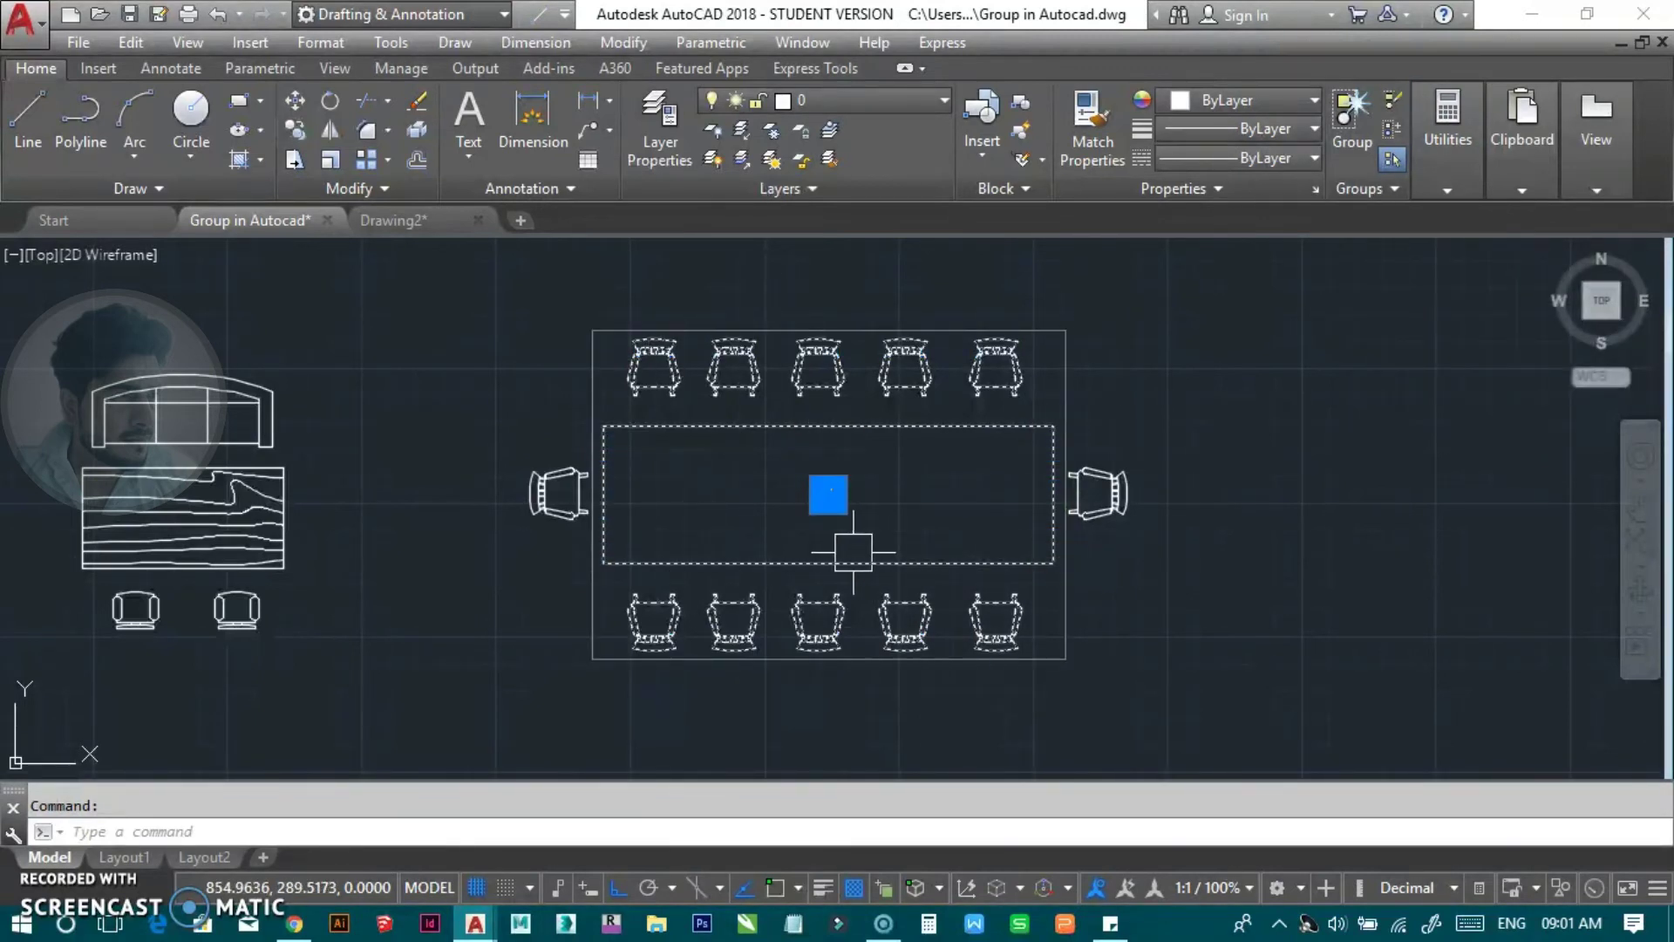
pyautogui.scroll(-2, 828, 495)
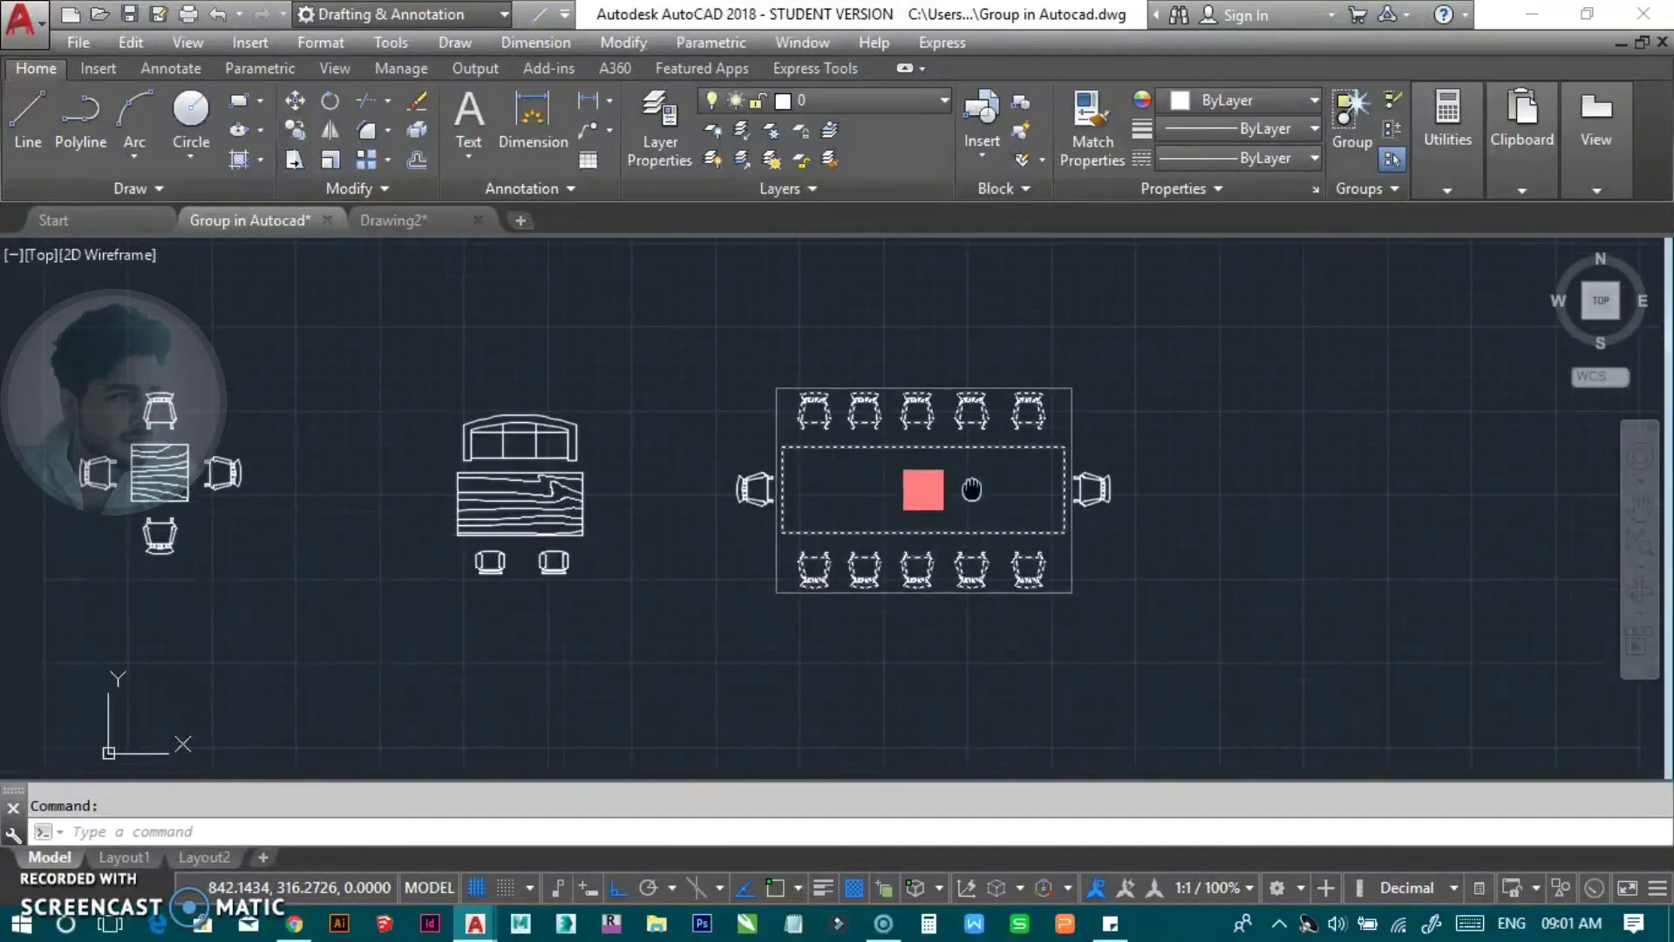
pyautogui.moveTo(919, 486); pyautogui.dragTo(1110, 441, button='middle')
pyautogui.press('Escape')
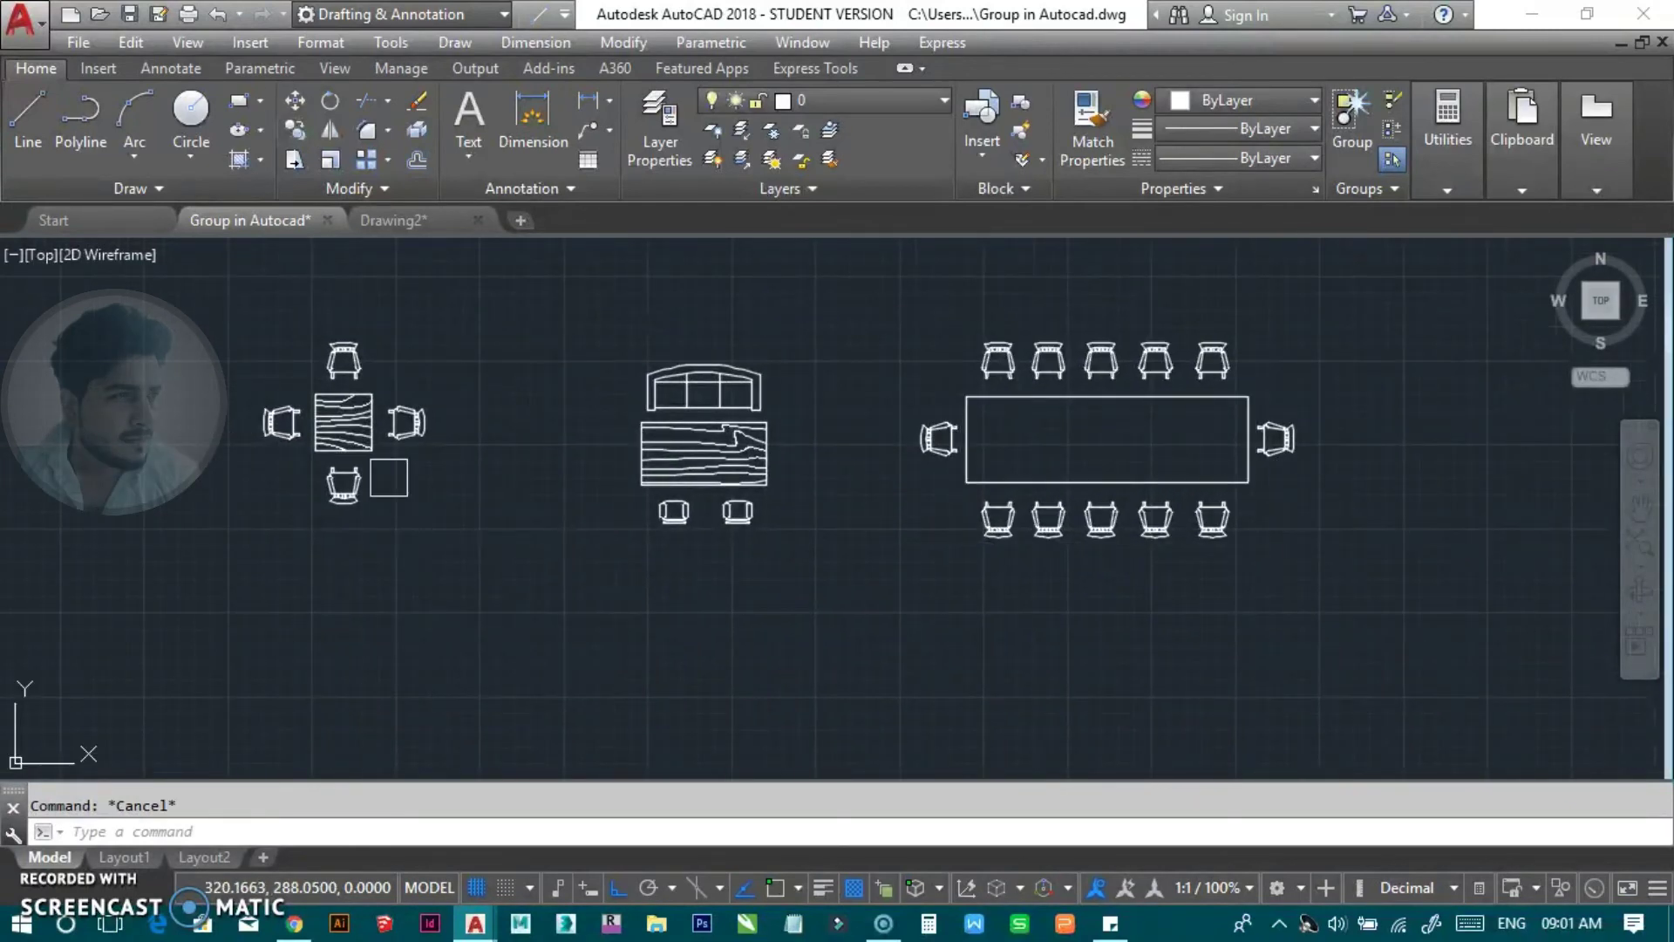
# Step: Insert the Computer Terminal block from DesignCenter's Home - Space Planner library below the square table
pyautogui.moveTo(411, 572); pyautogui.dragTo(442, 535, button='middle')
pyautogui.write('dc')
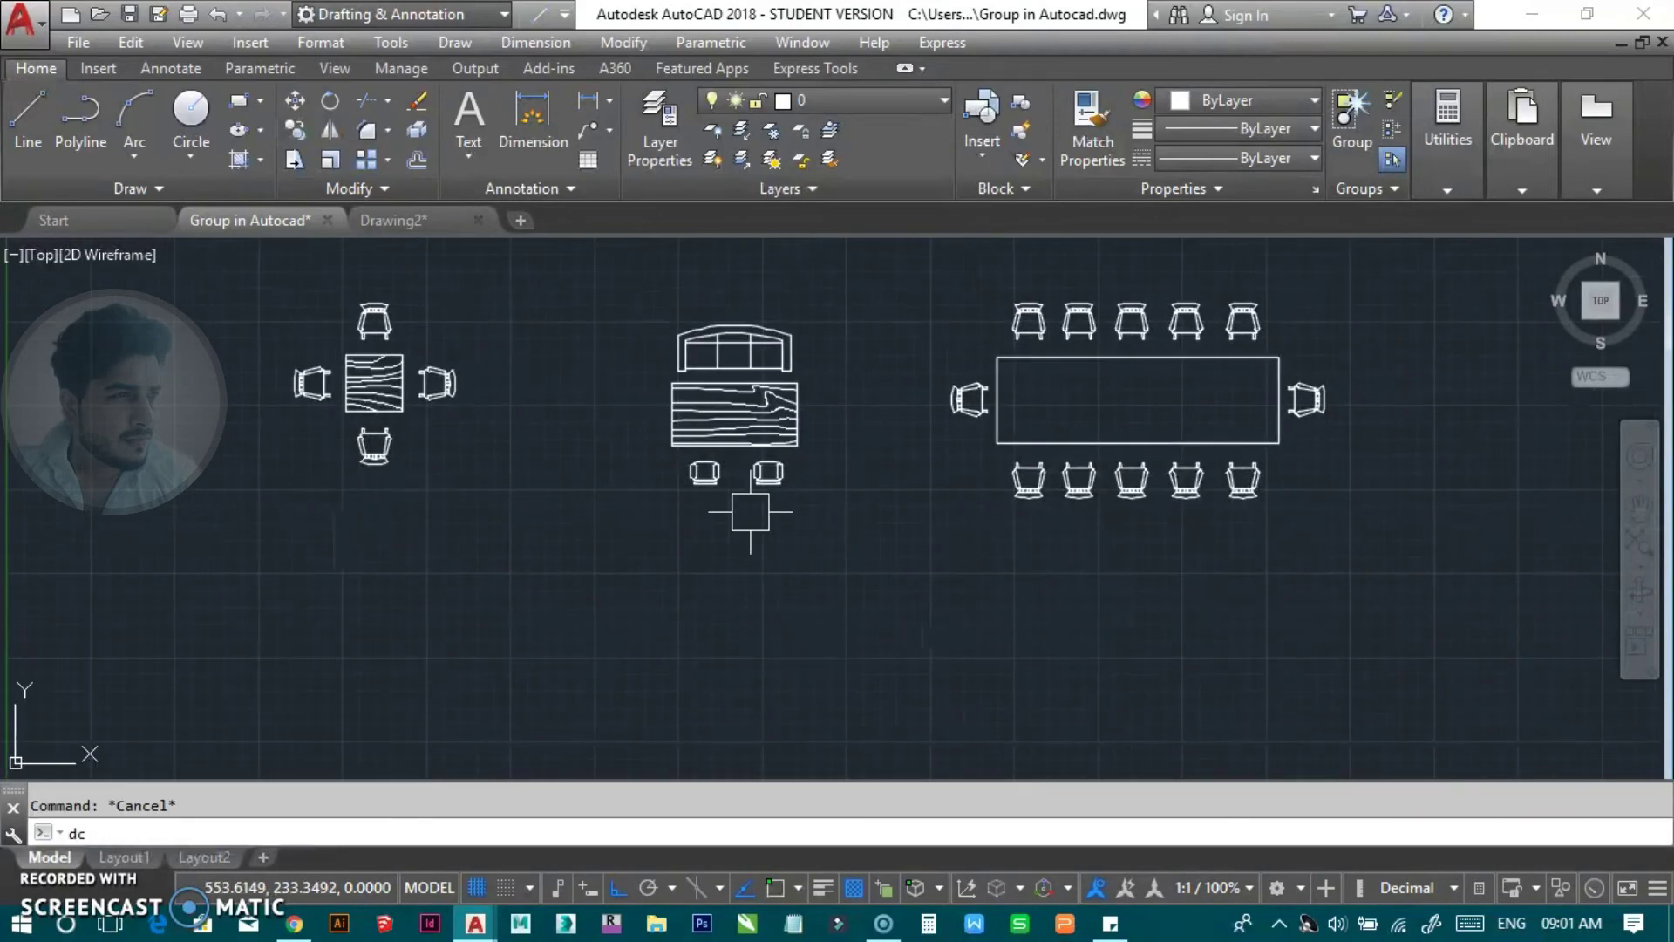
pyautogui.press('Return')
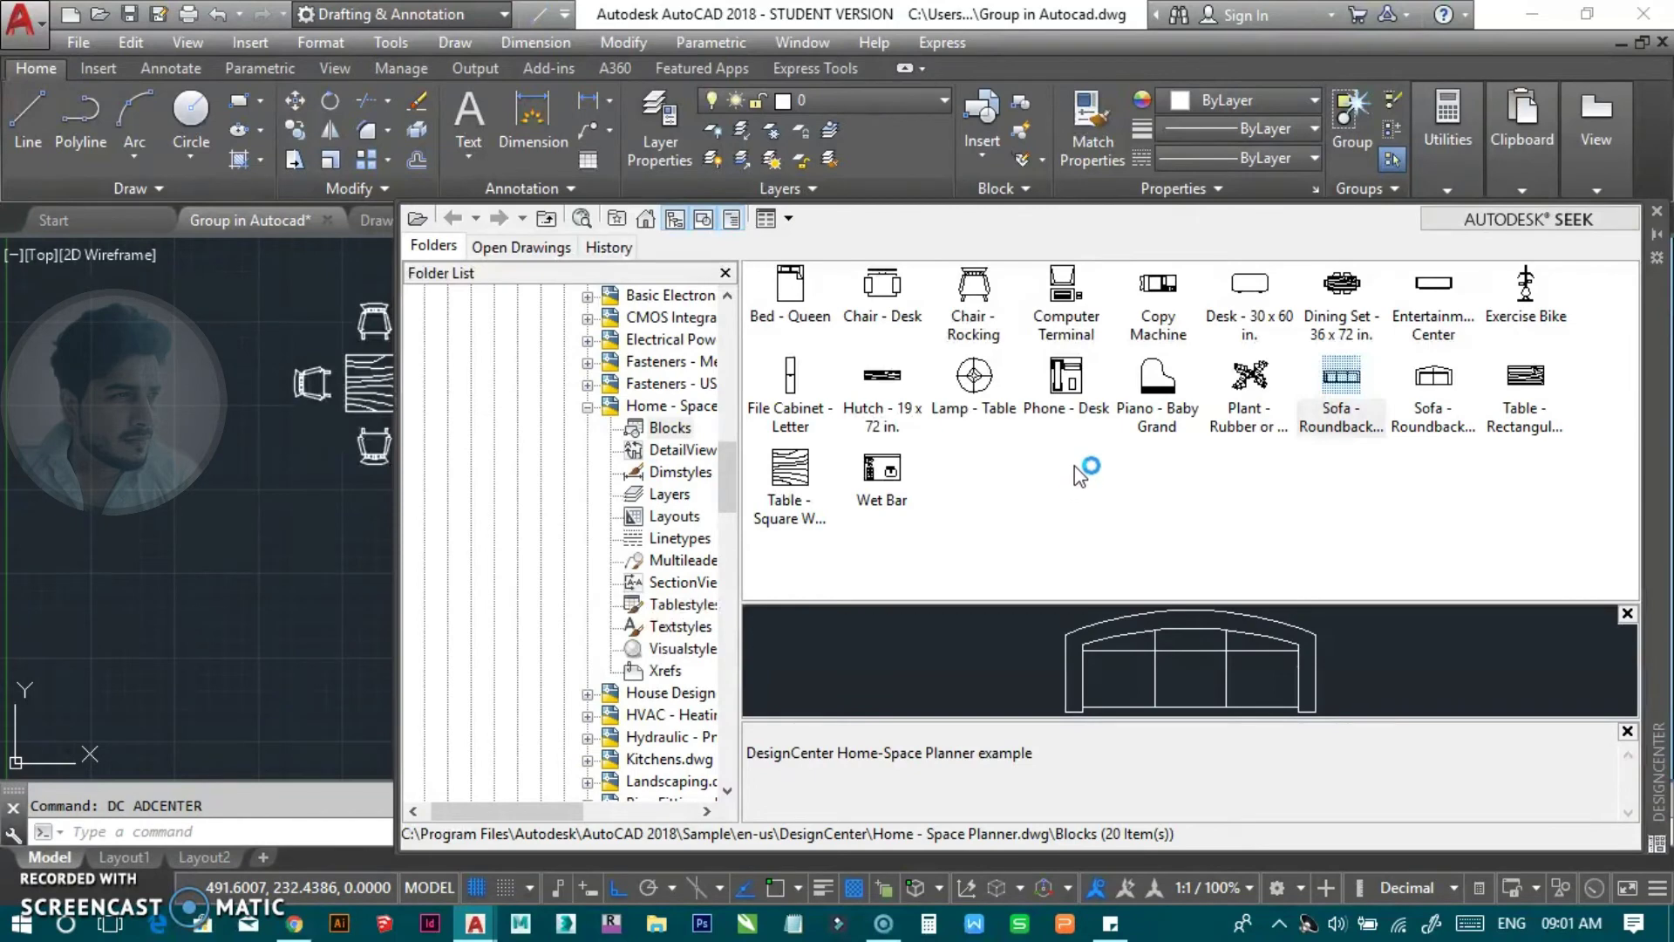
pyautogui.click(1065, 380)
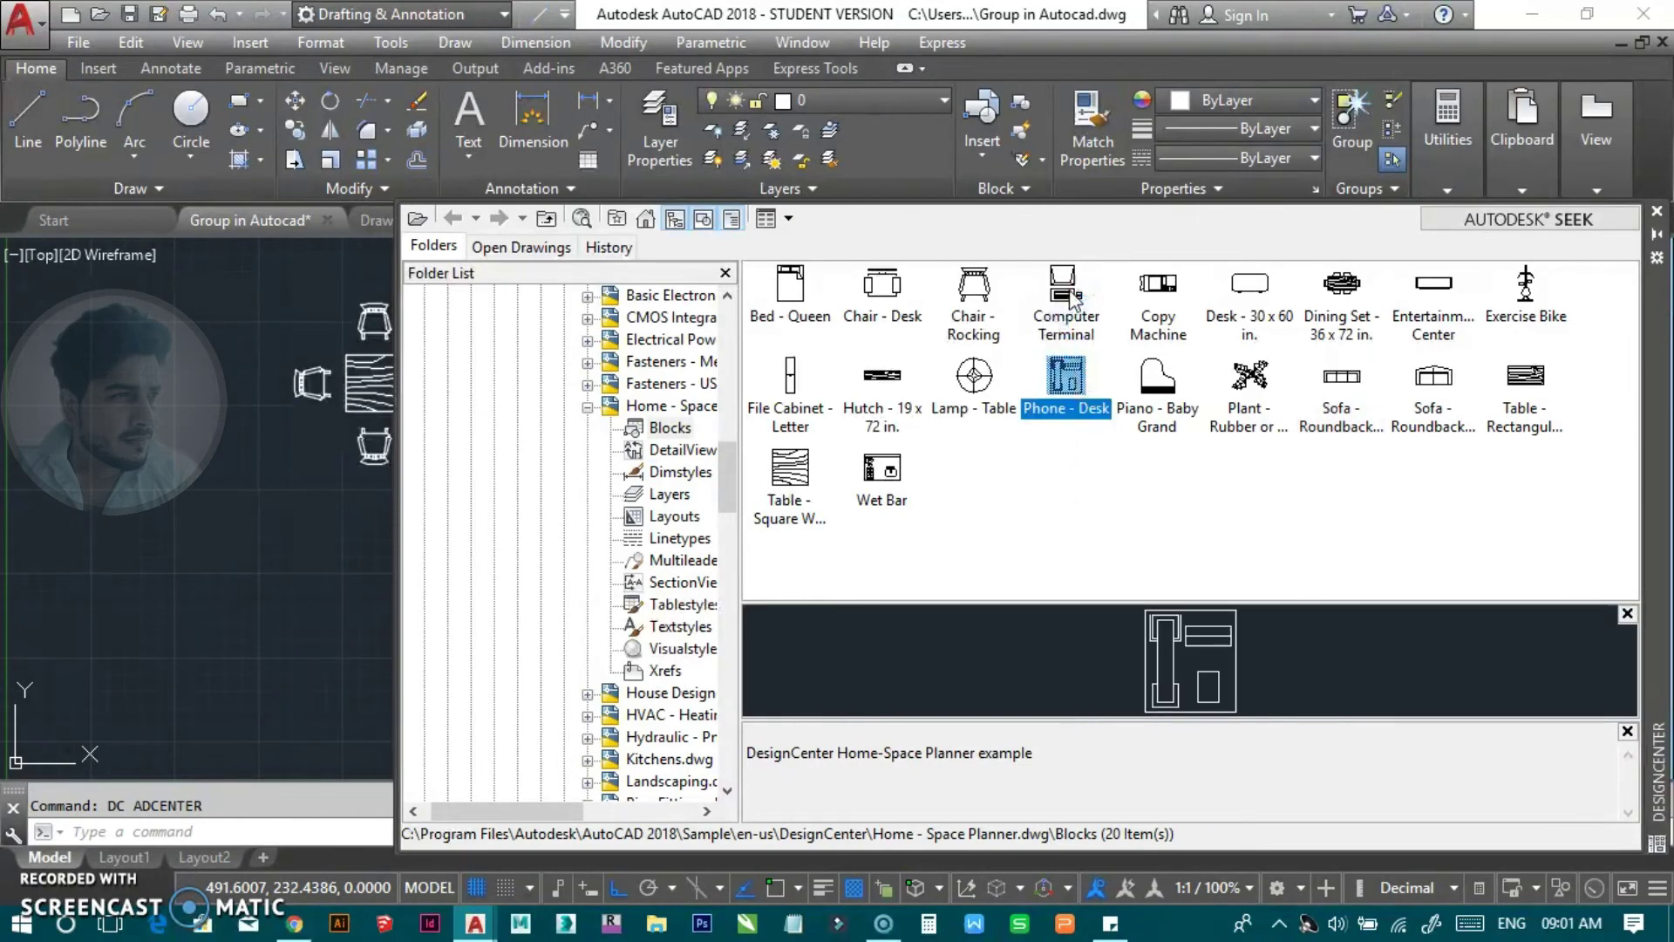
pyautogui.moveTo(1071, 301); pyautogui.dragTo(273, 584)
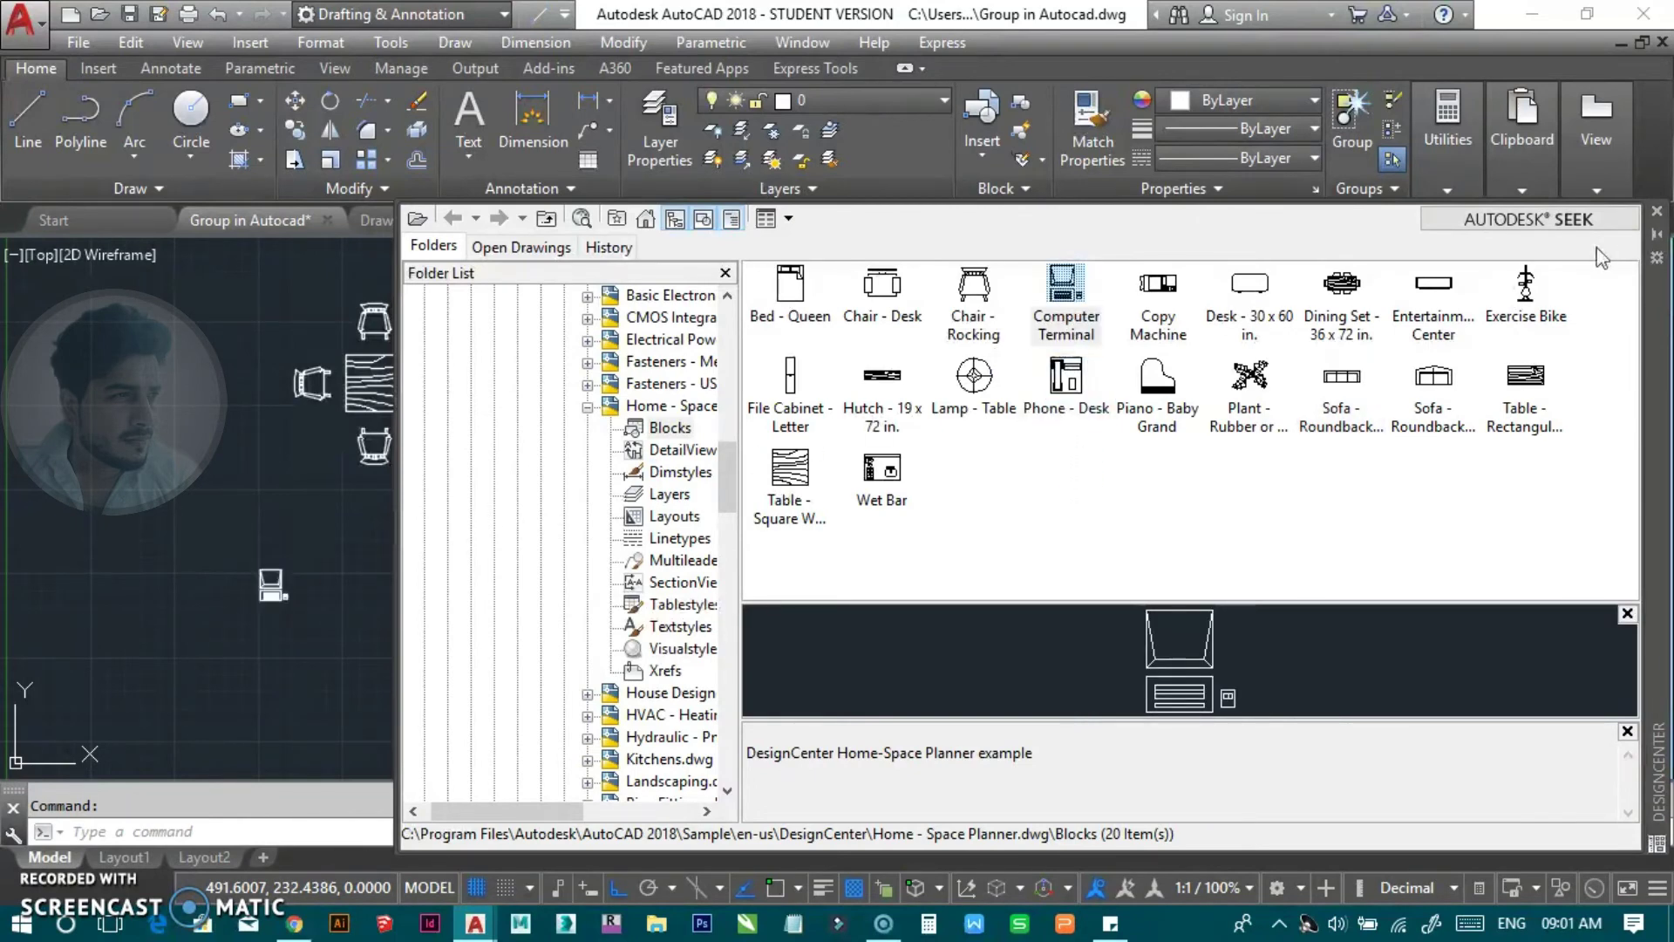
pyautogui.click(1656, 211)
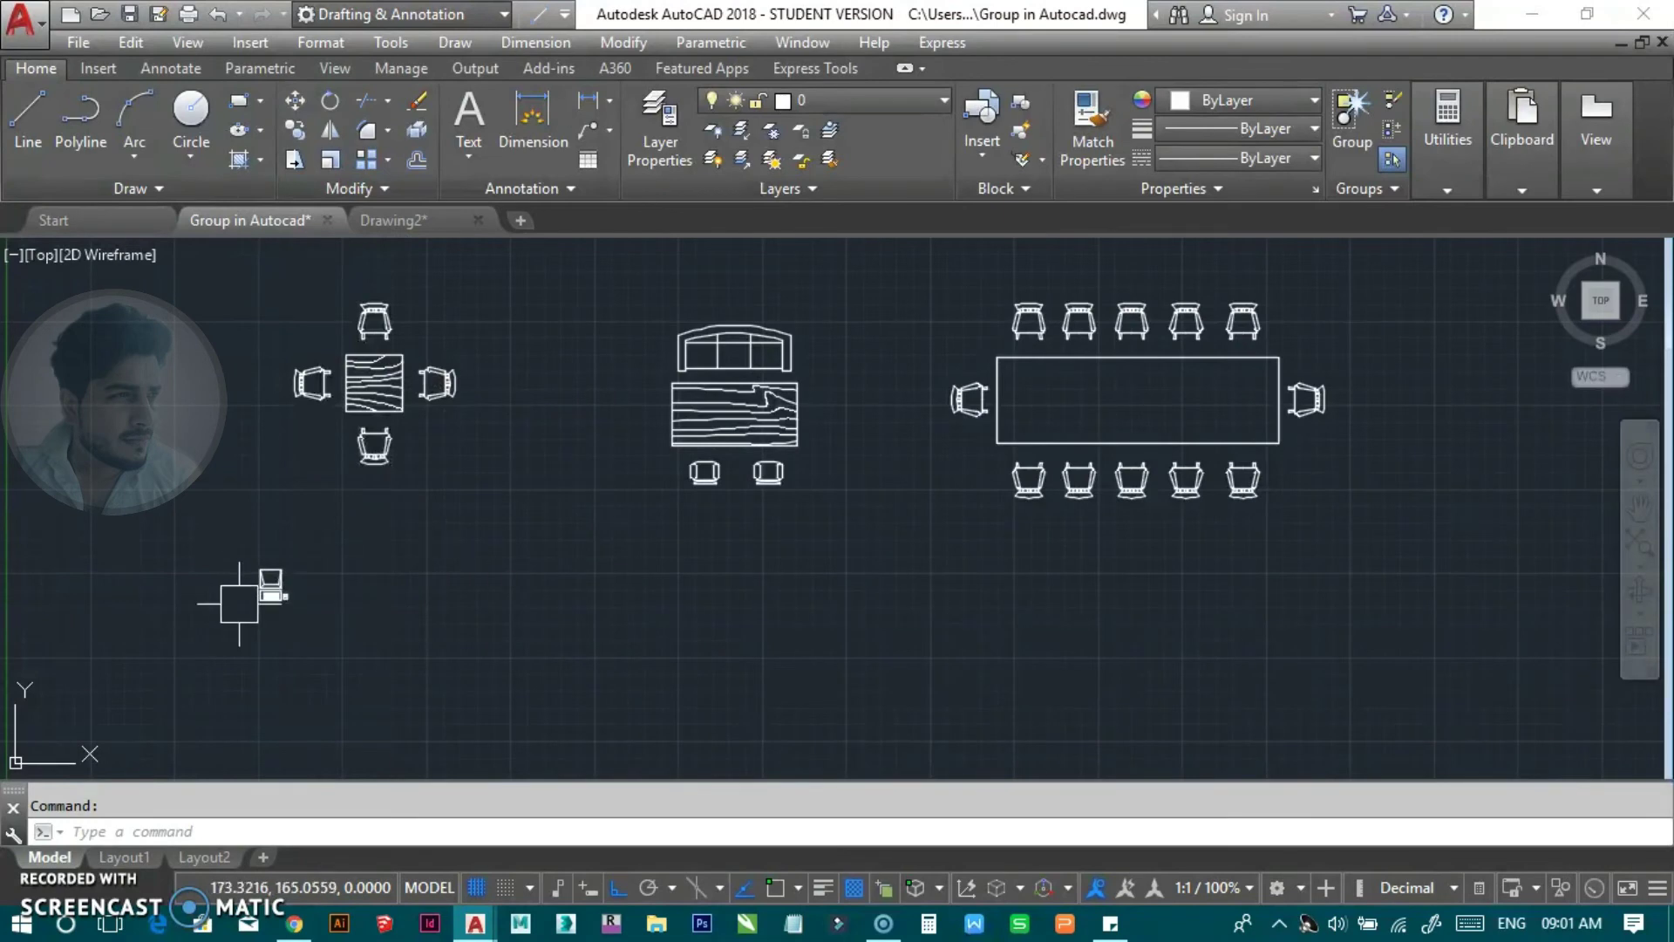
pyautogui.scroll(3, 239, 604)
pyautogui.scroll(2, 462, 488)
# Step: Explode the Computer Terminal block into separate objects with X
pyautogui.click(462, 475)
pyautogui.write('x')
pyautogui.press('Return')
pyautogui.click(419, 552)
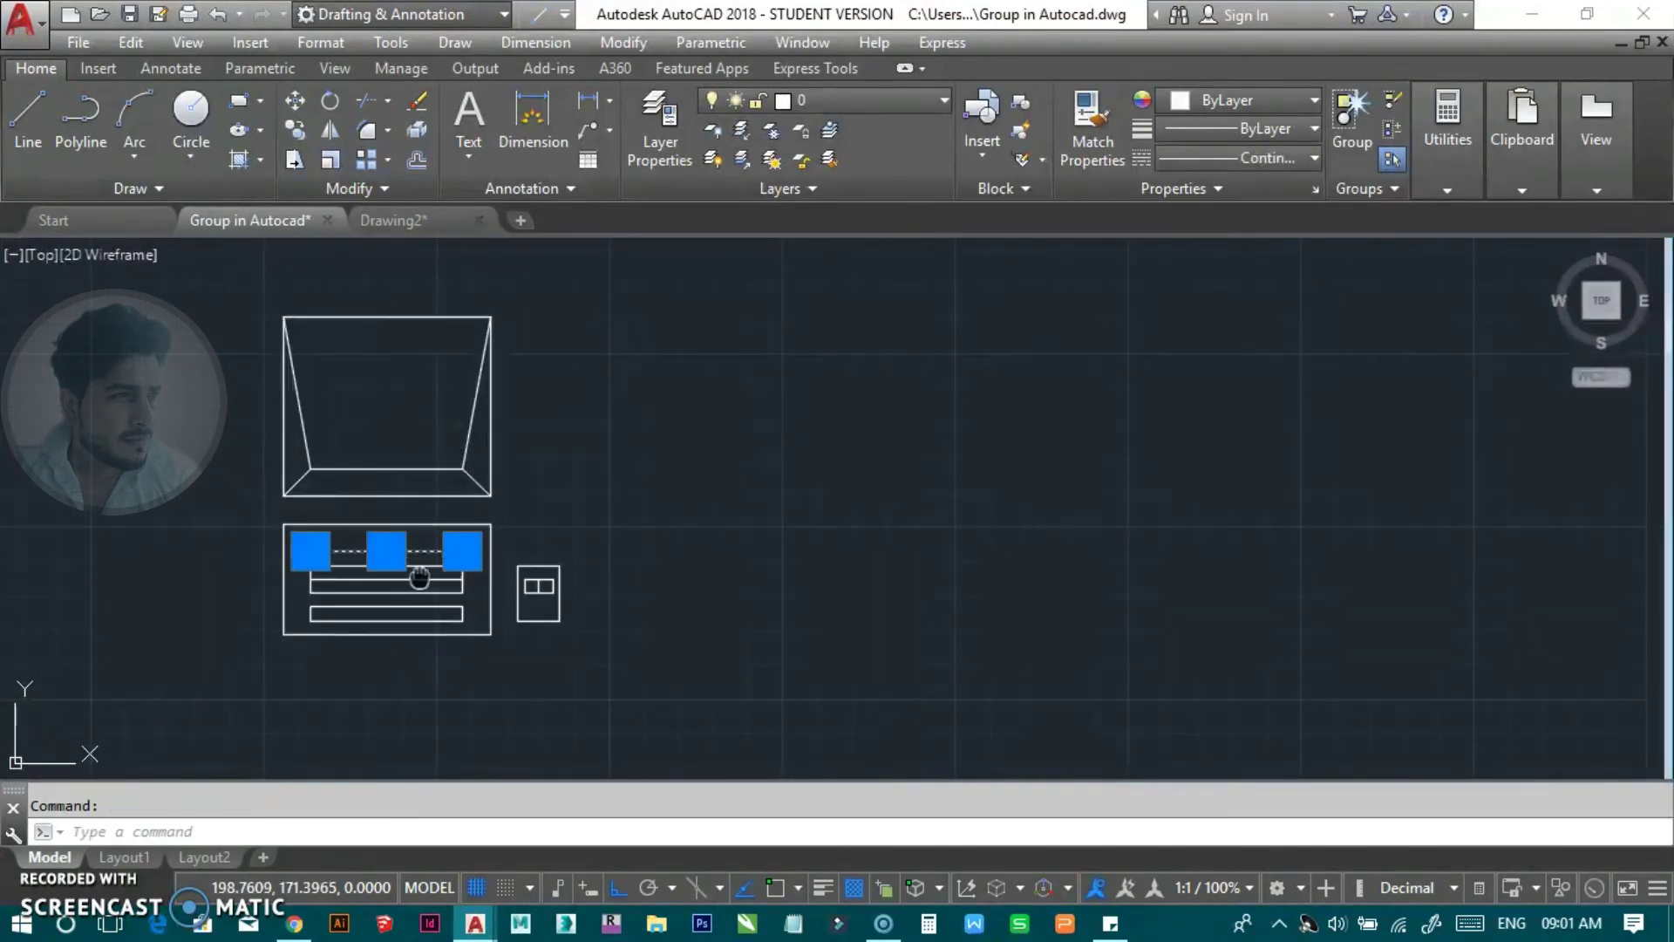
pyautogui.press('Escape')
# Step: Move all the exploded terminal parts together to the right
pyautogui.scroll(-2, 441, 474)
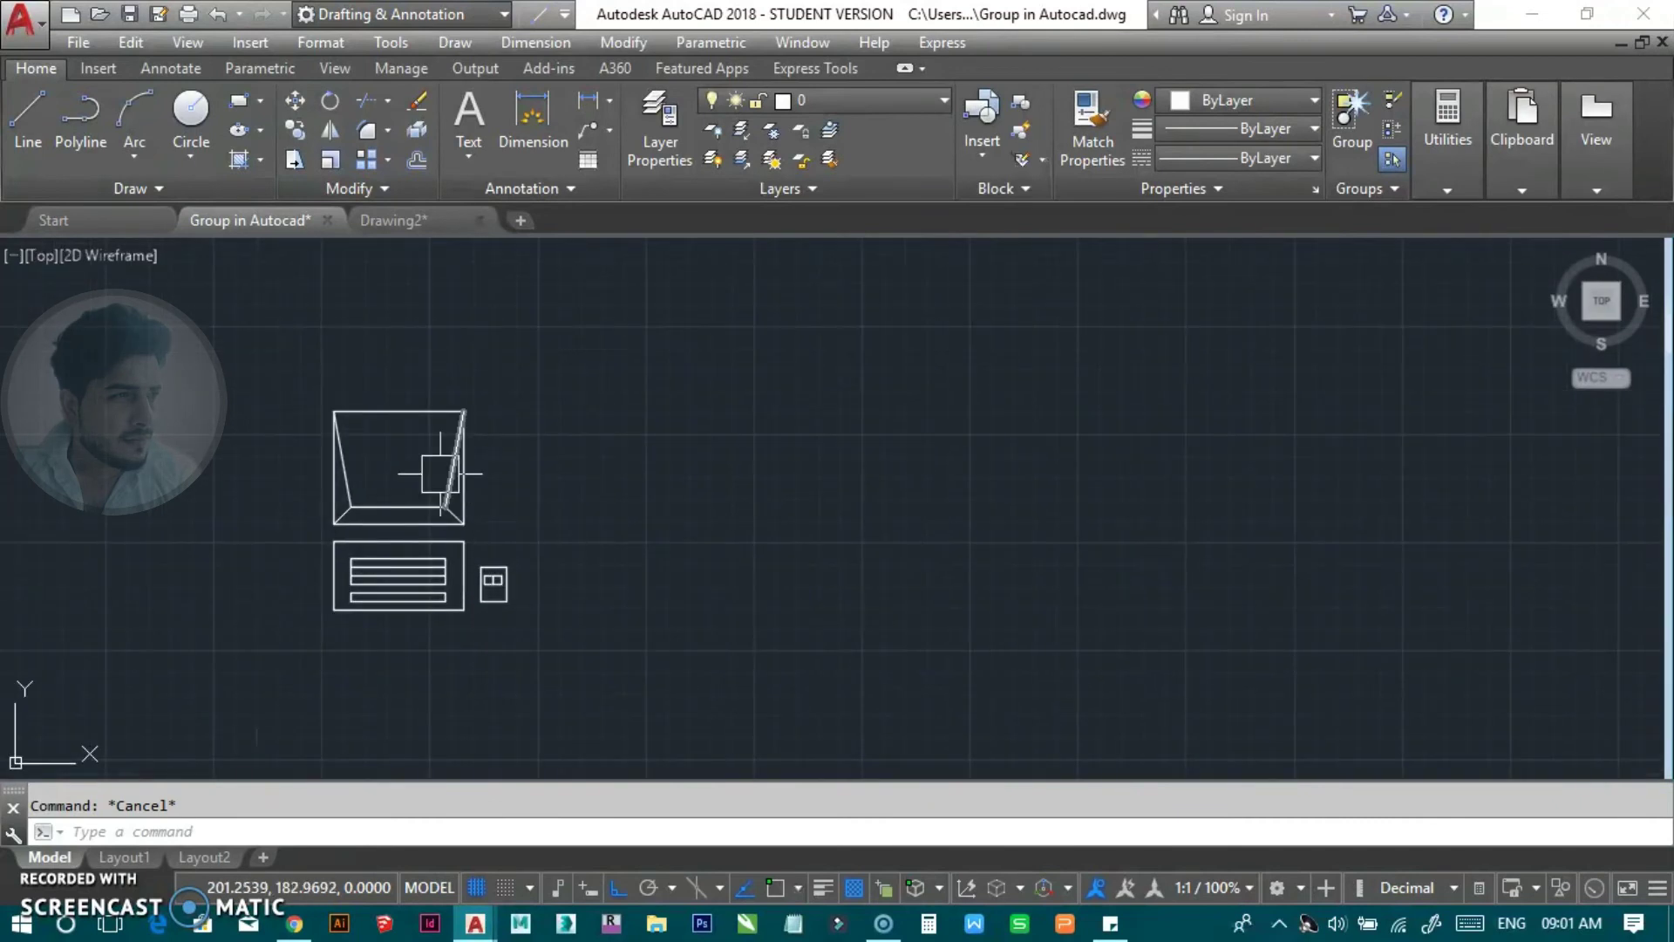
pyautogui.moveTo(579, 328); pyautogui.dragTo(212, 639)
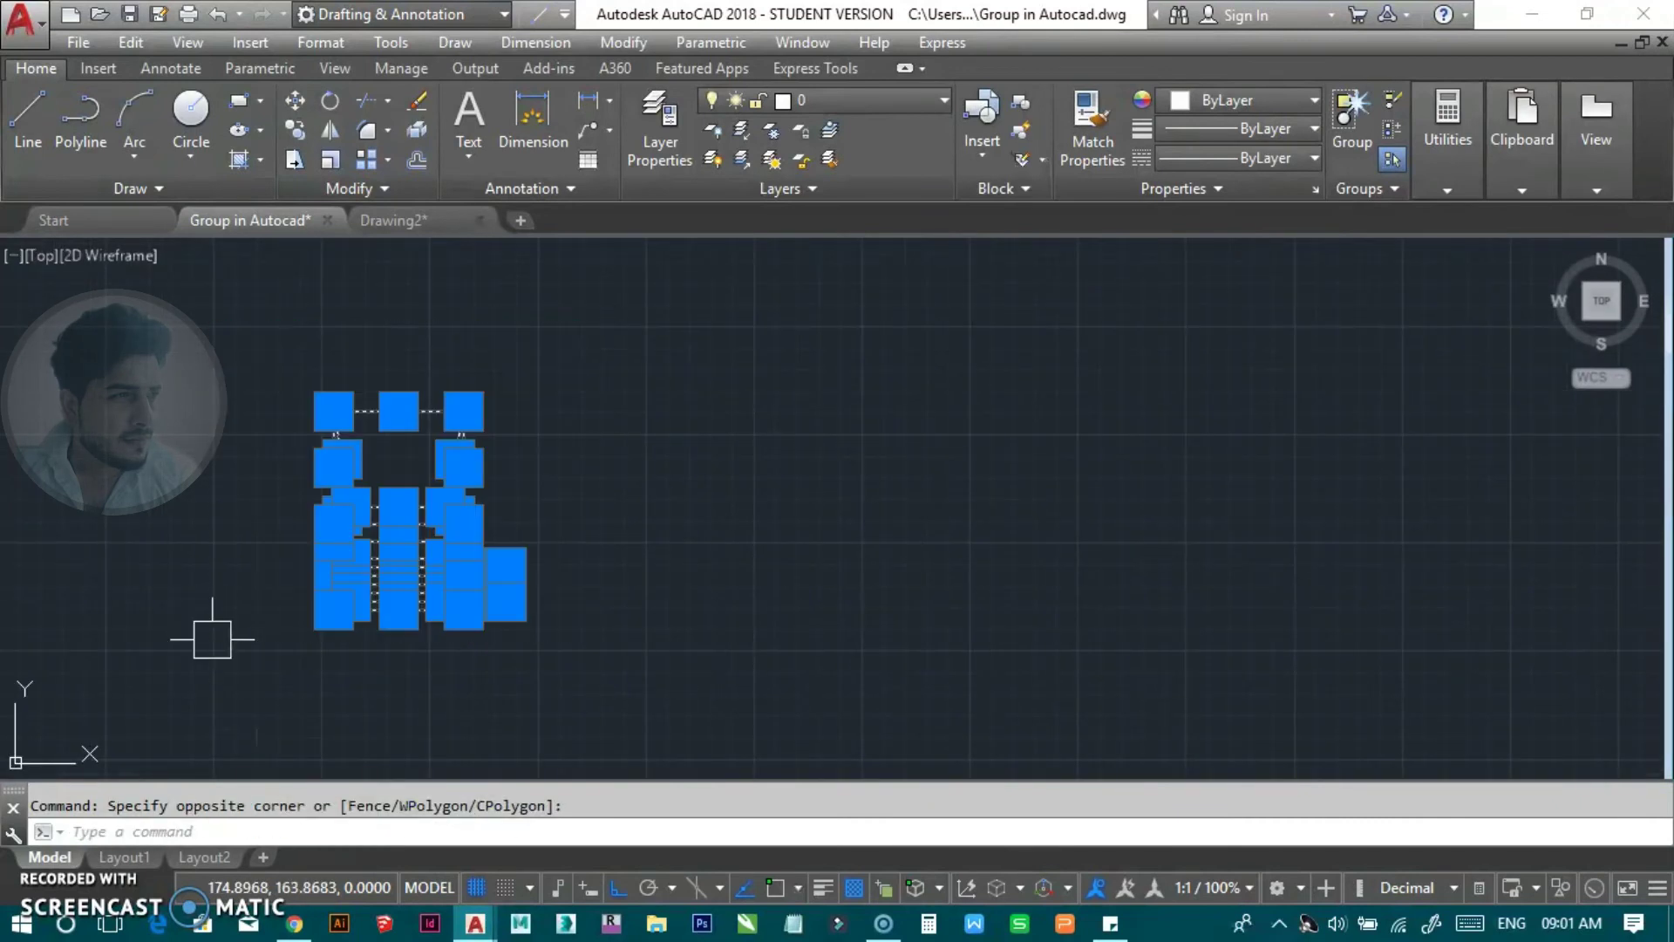
pyautogui.write('m')
pyautogui.press('Return')
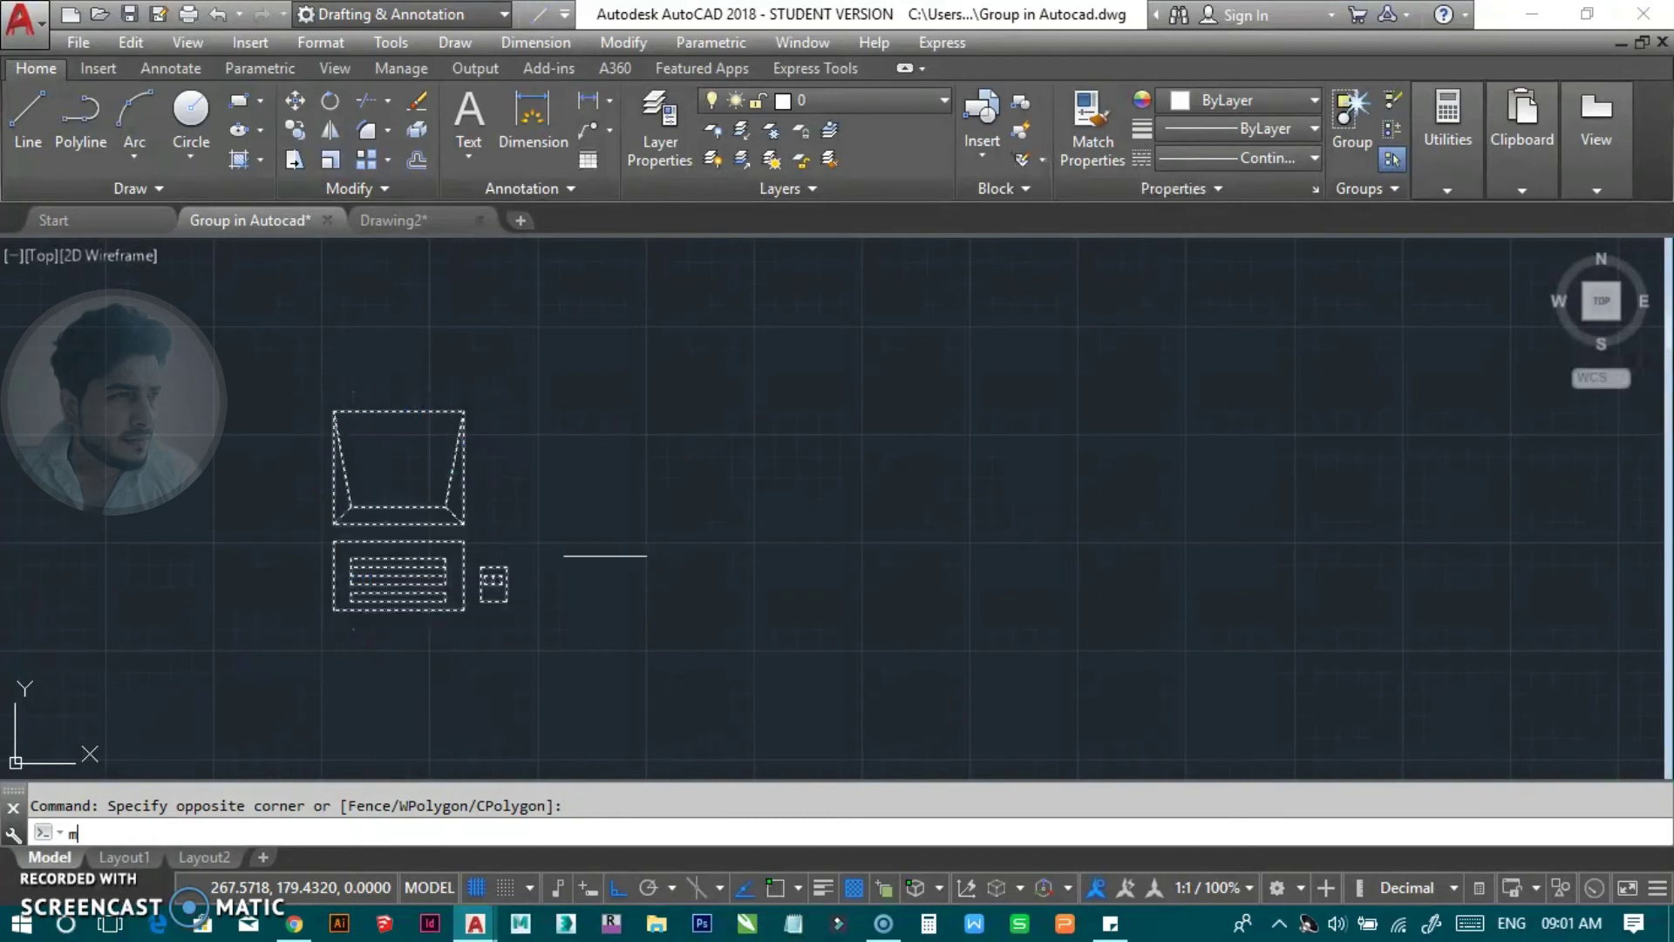
pyautogui.click(488, 555)
pyautogui.click(899, 555)
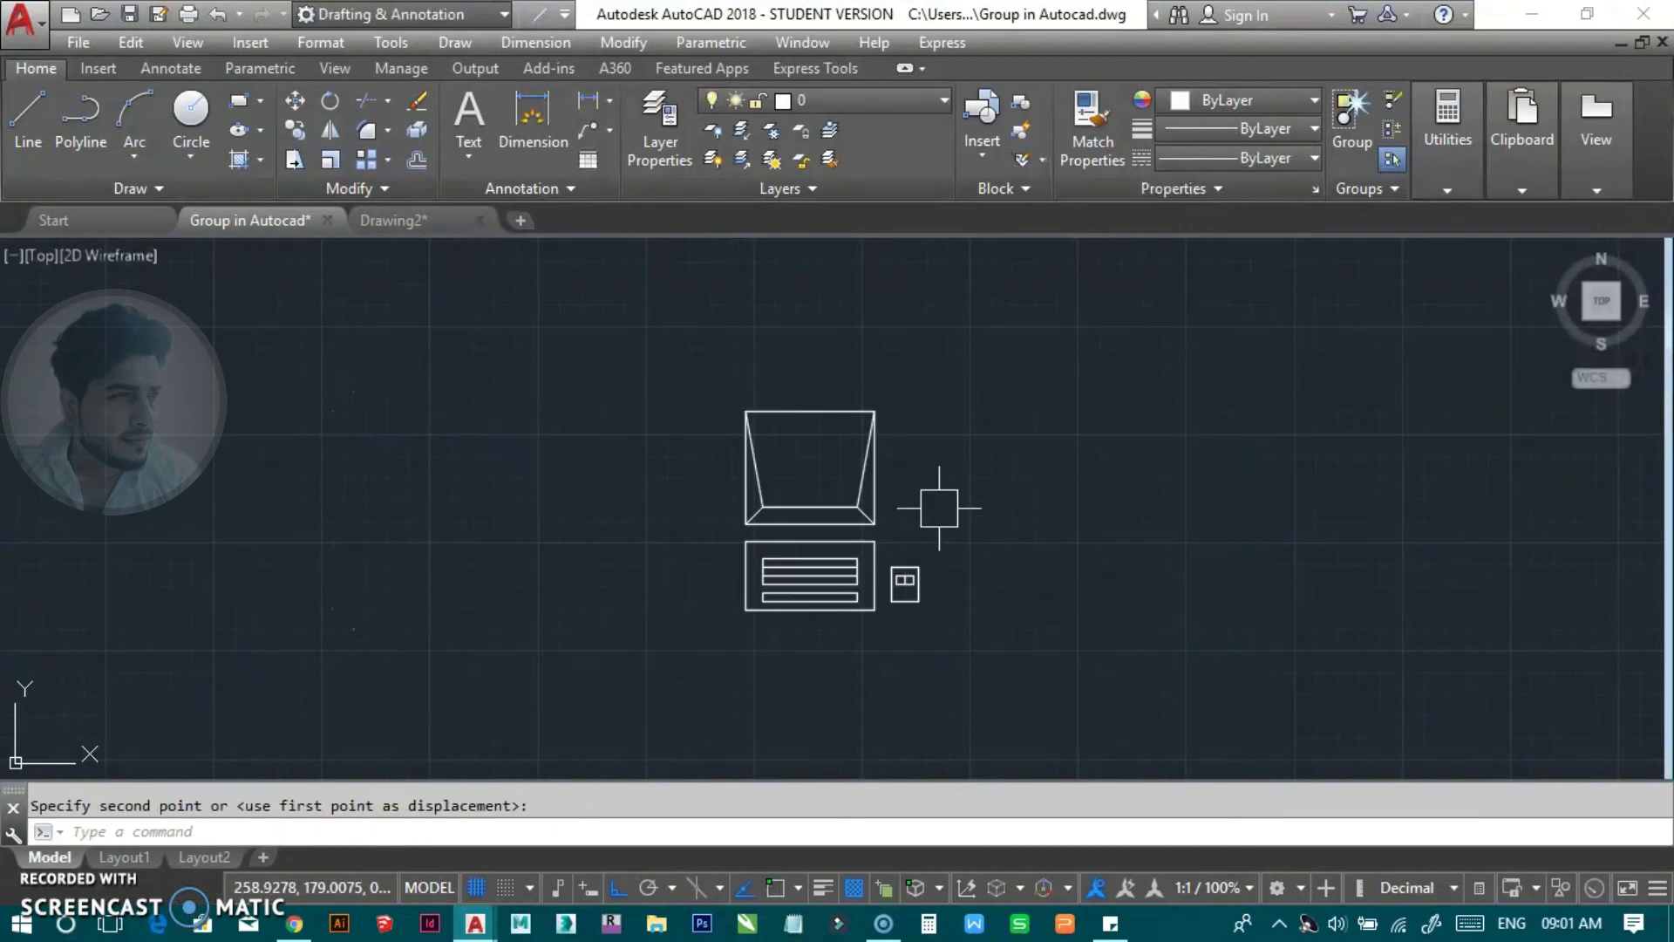
pyautogui.scroll(2, 833, 489)
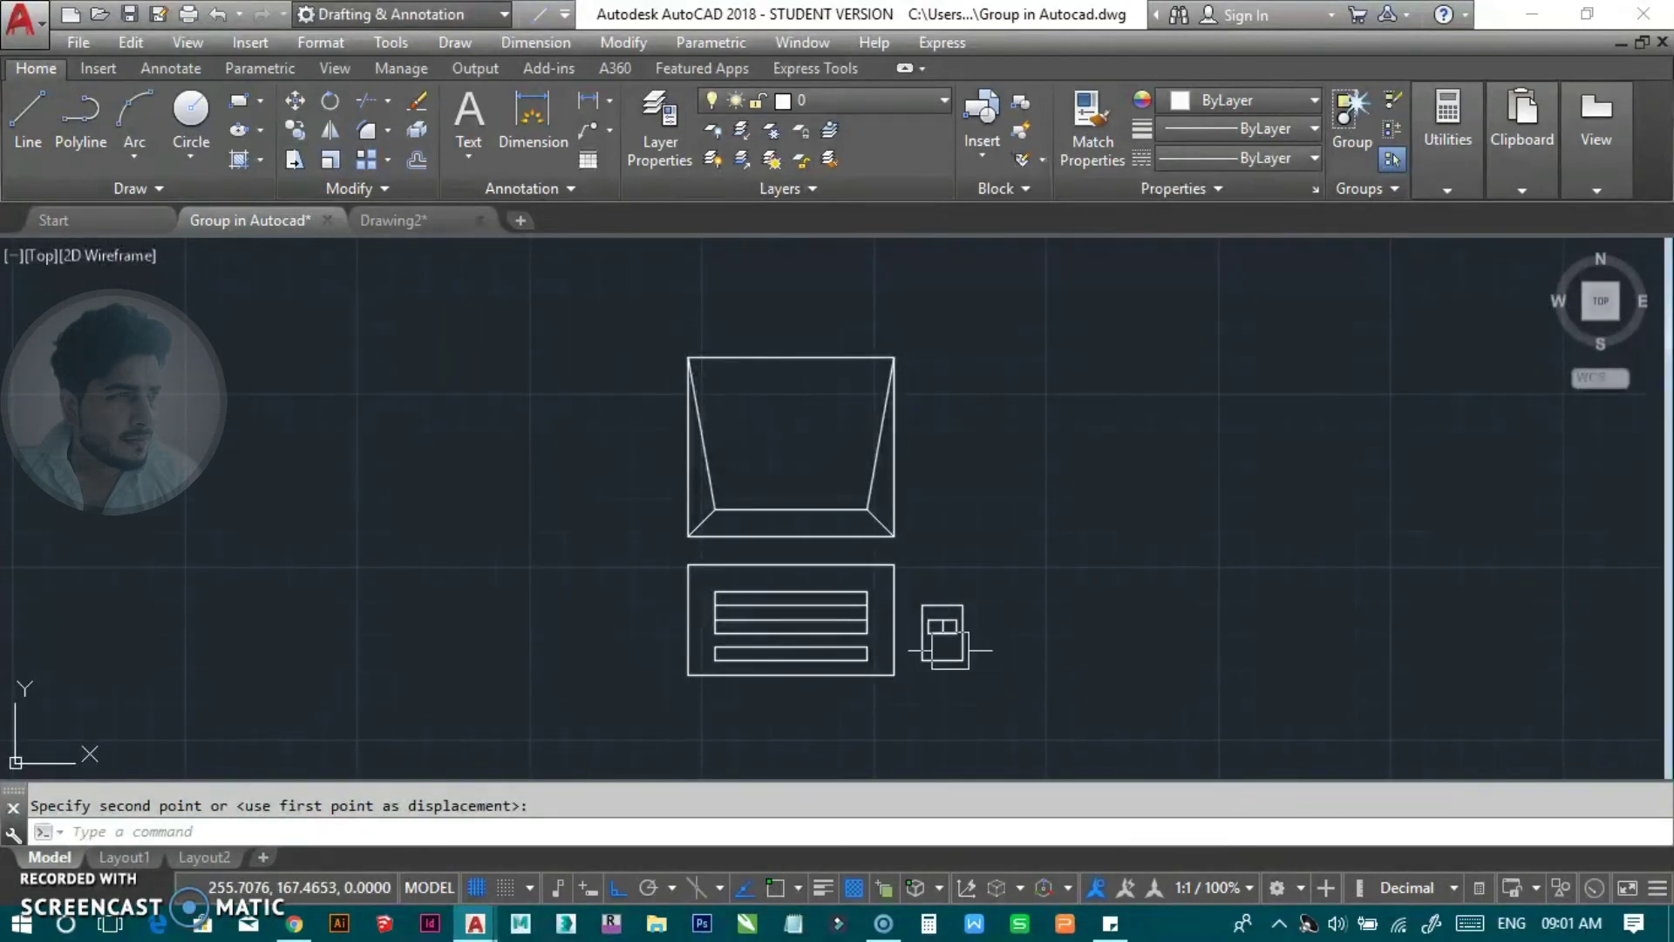
pyautogui.moveTo(952, 671); pyautogui.dragTo(846, 616, button='middle')
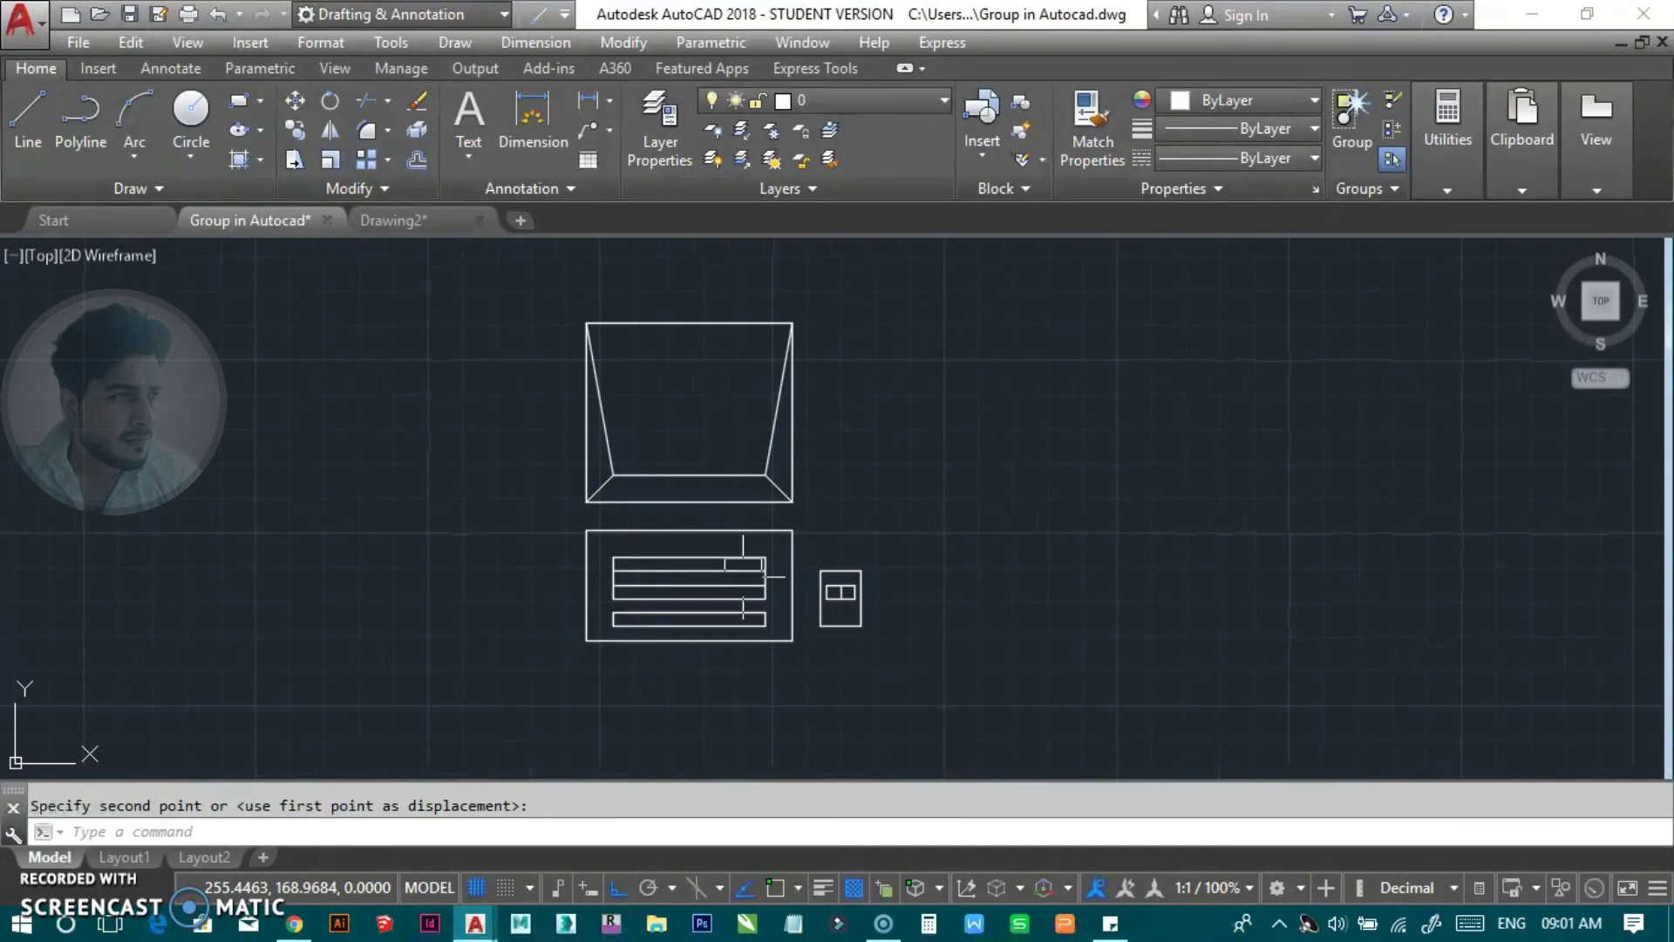
pyautogui.scroll(-2, 670, 567)
pyautogui.moveTo(684, 489); pyautogui.dragTo(521, 497, button='middle')
pyautogui.click(530, 536)
pyautogui.scroll(2, 532, 537)
pyautogui.moveTo(529, 535); pyautogui.dragTo(555, 535, button='middle')
pyautogui.press('Escape')
pyautogui.press('Return')
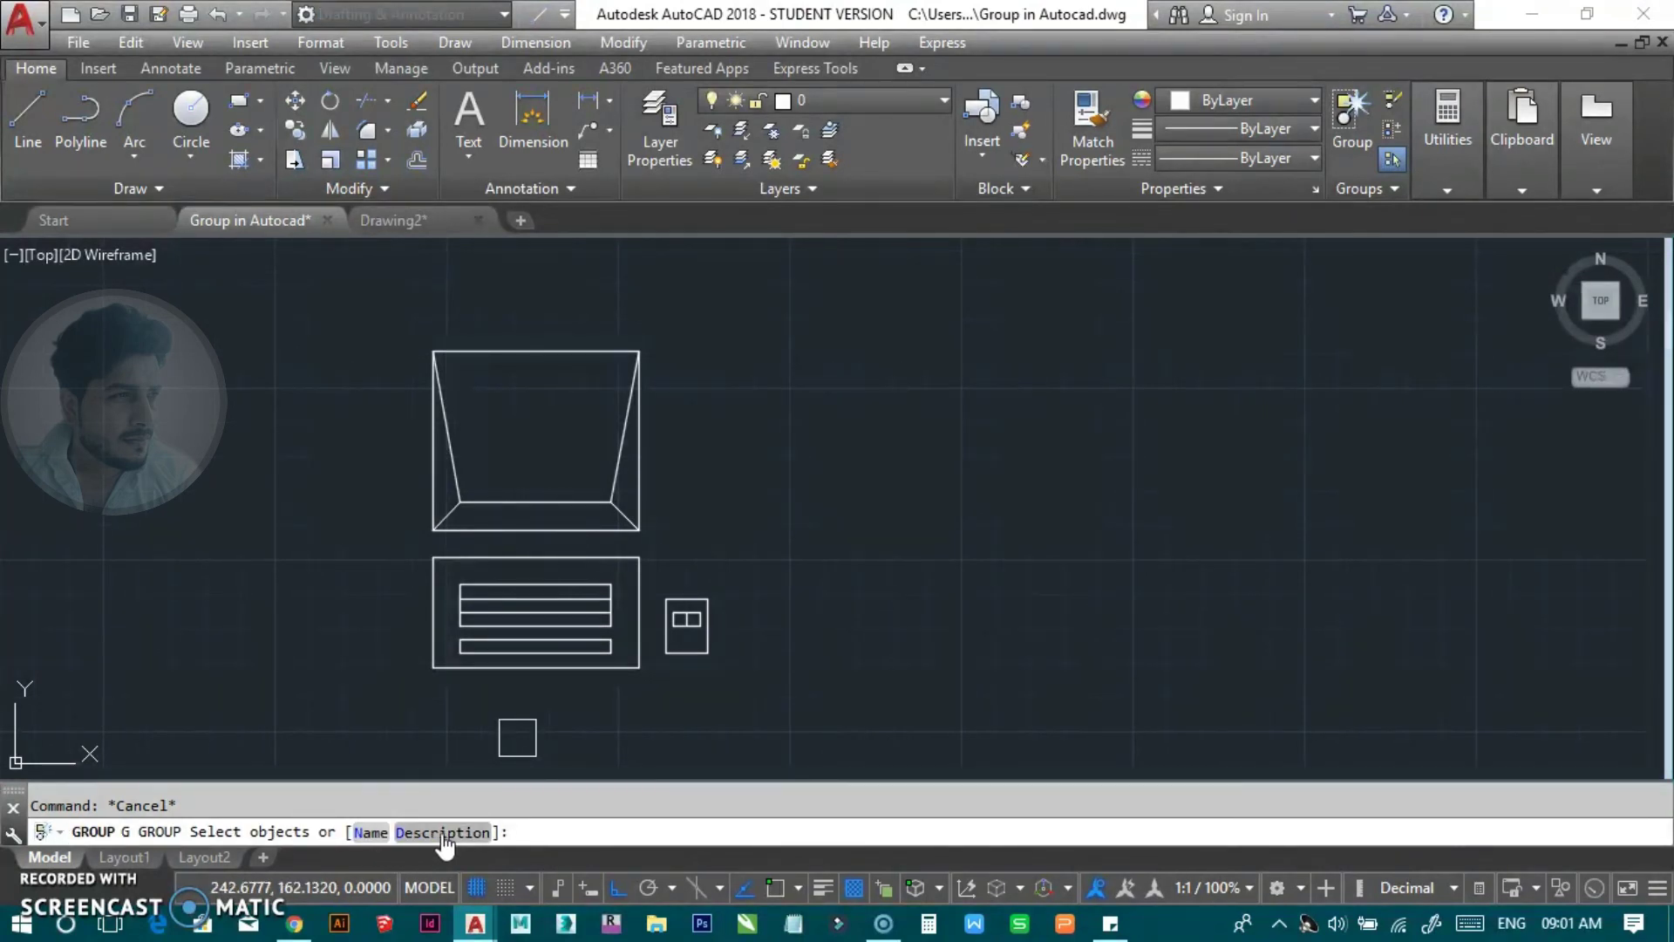
# Step: Combine all 32 terminal parts into one unnamed group
pyautogui.click(796, 282)
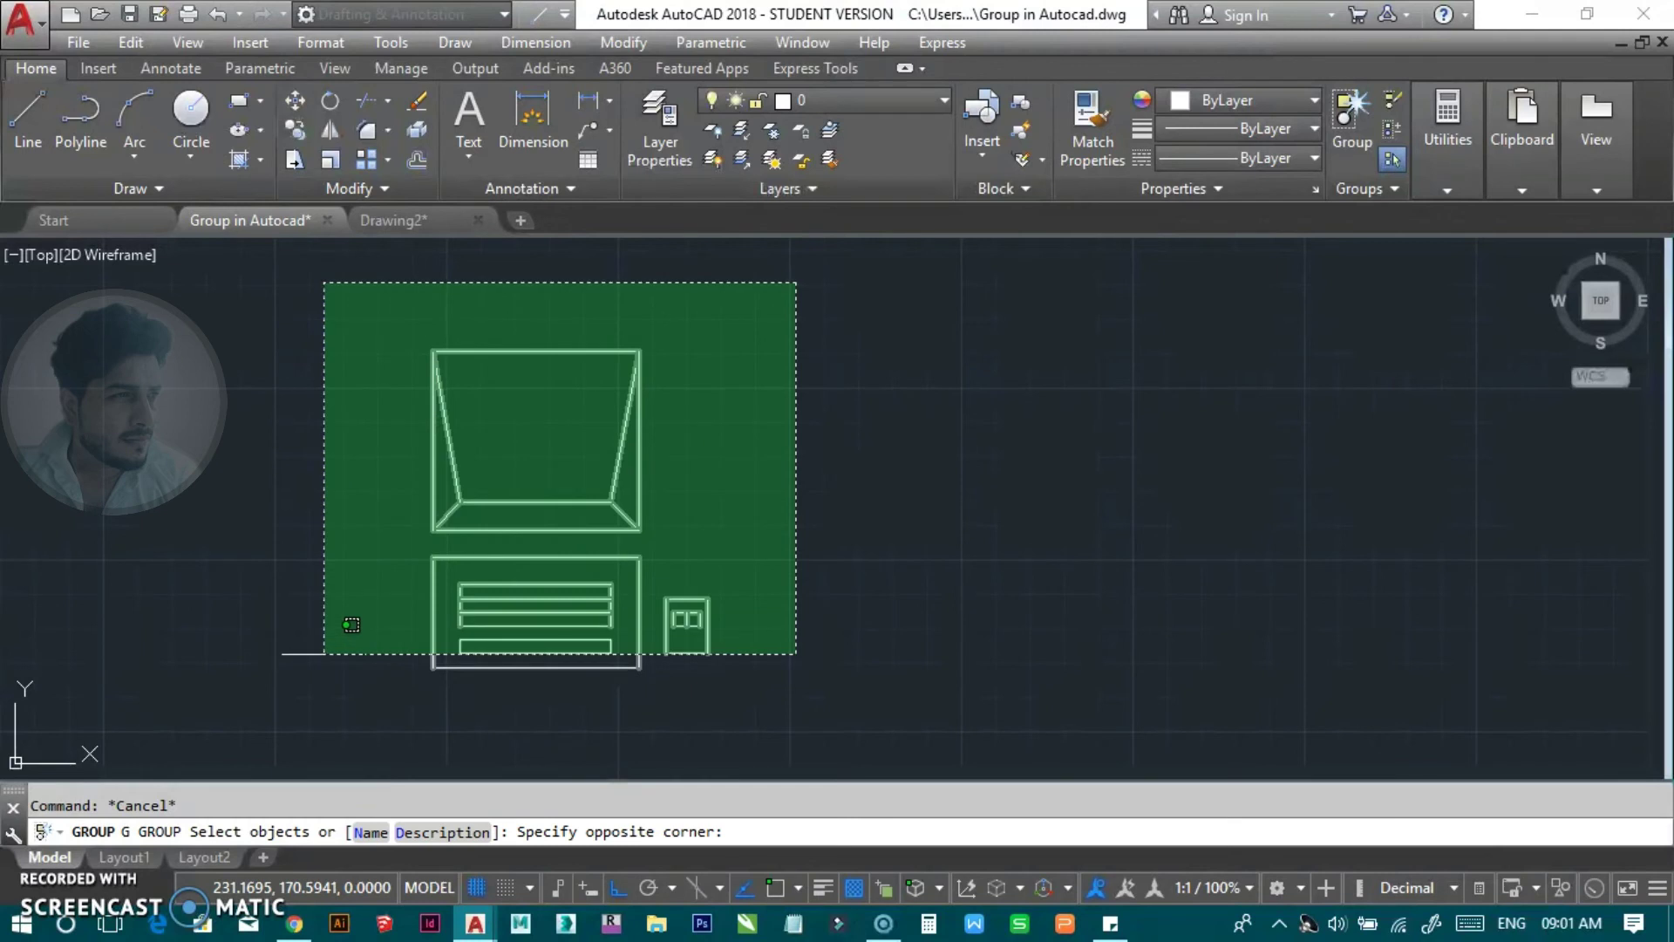
pyautogui.click(303, 708)
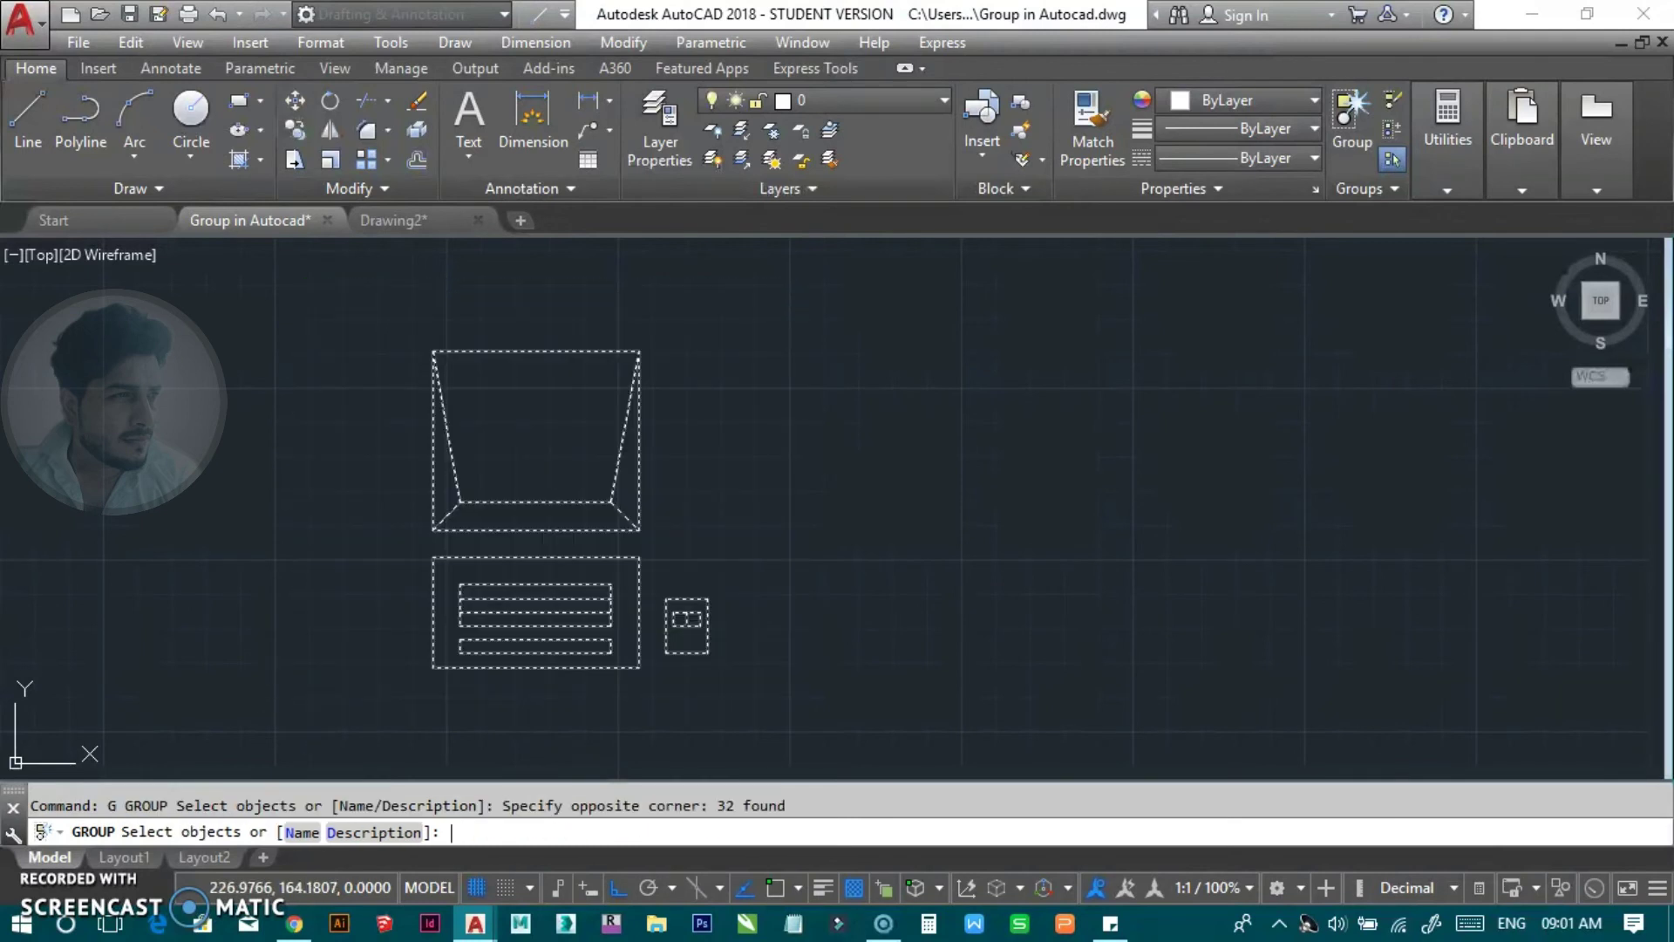
pyautogui.press('Return')
# Step: Drag the grouped terminal by its centre grip further right
pyautogui.click(558, 502)
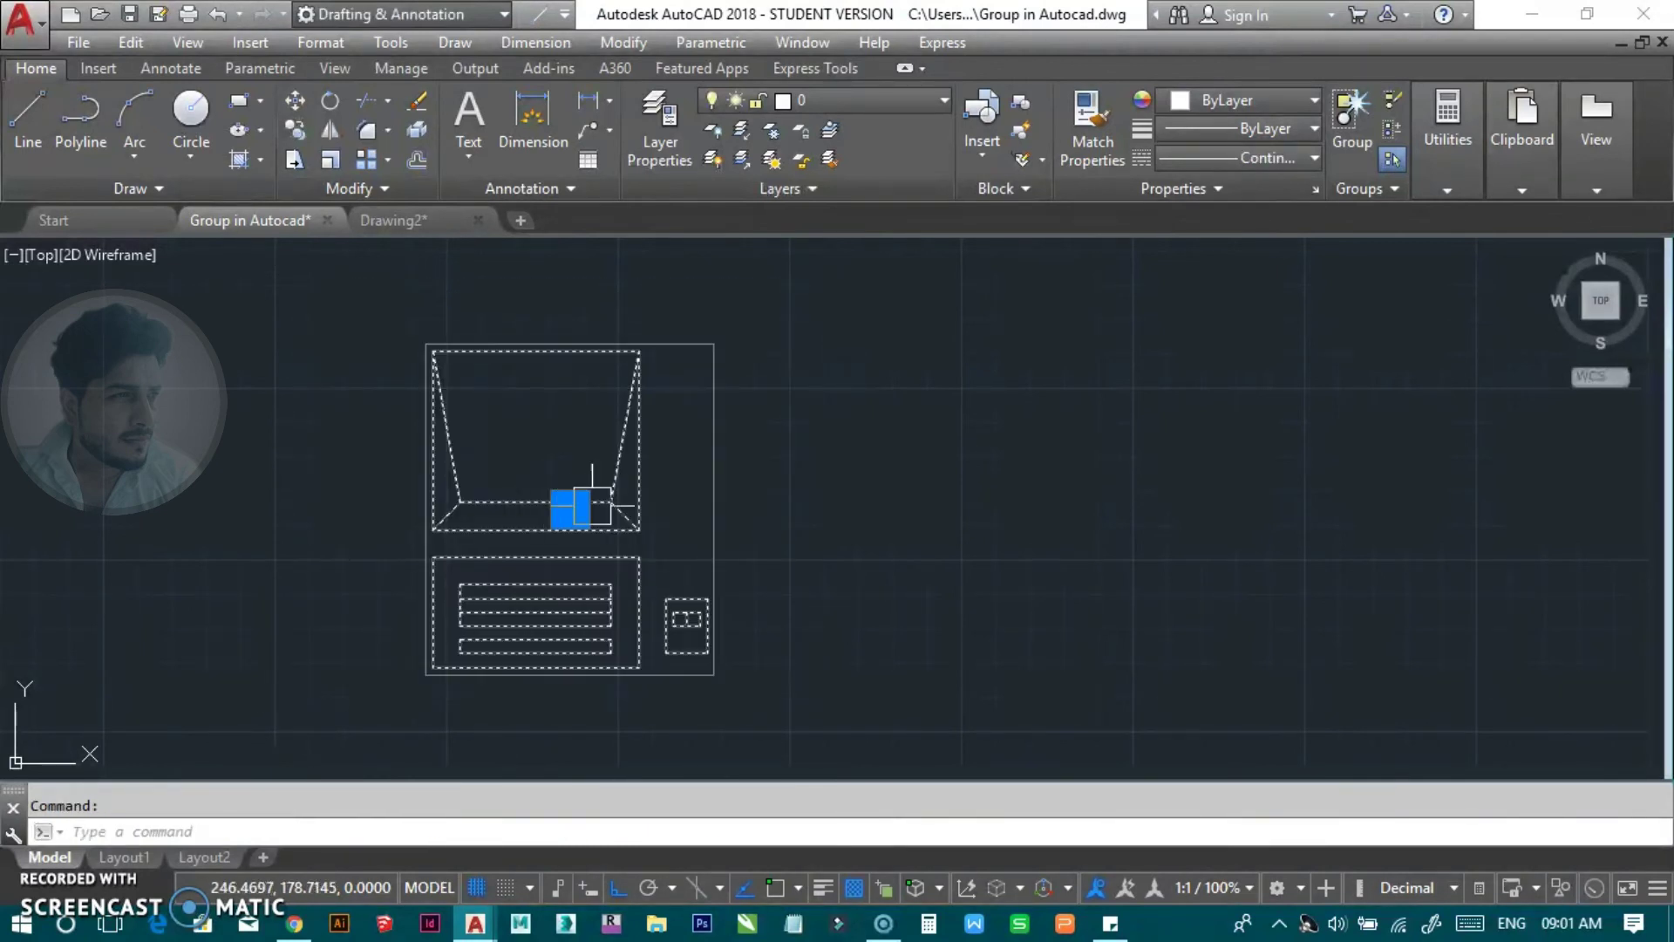
pyautogui.click(571, 509)
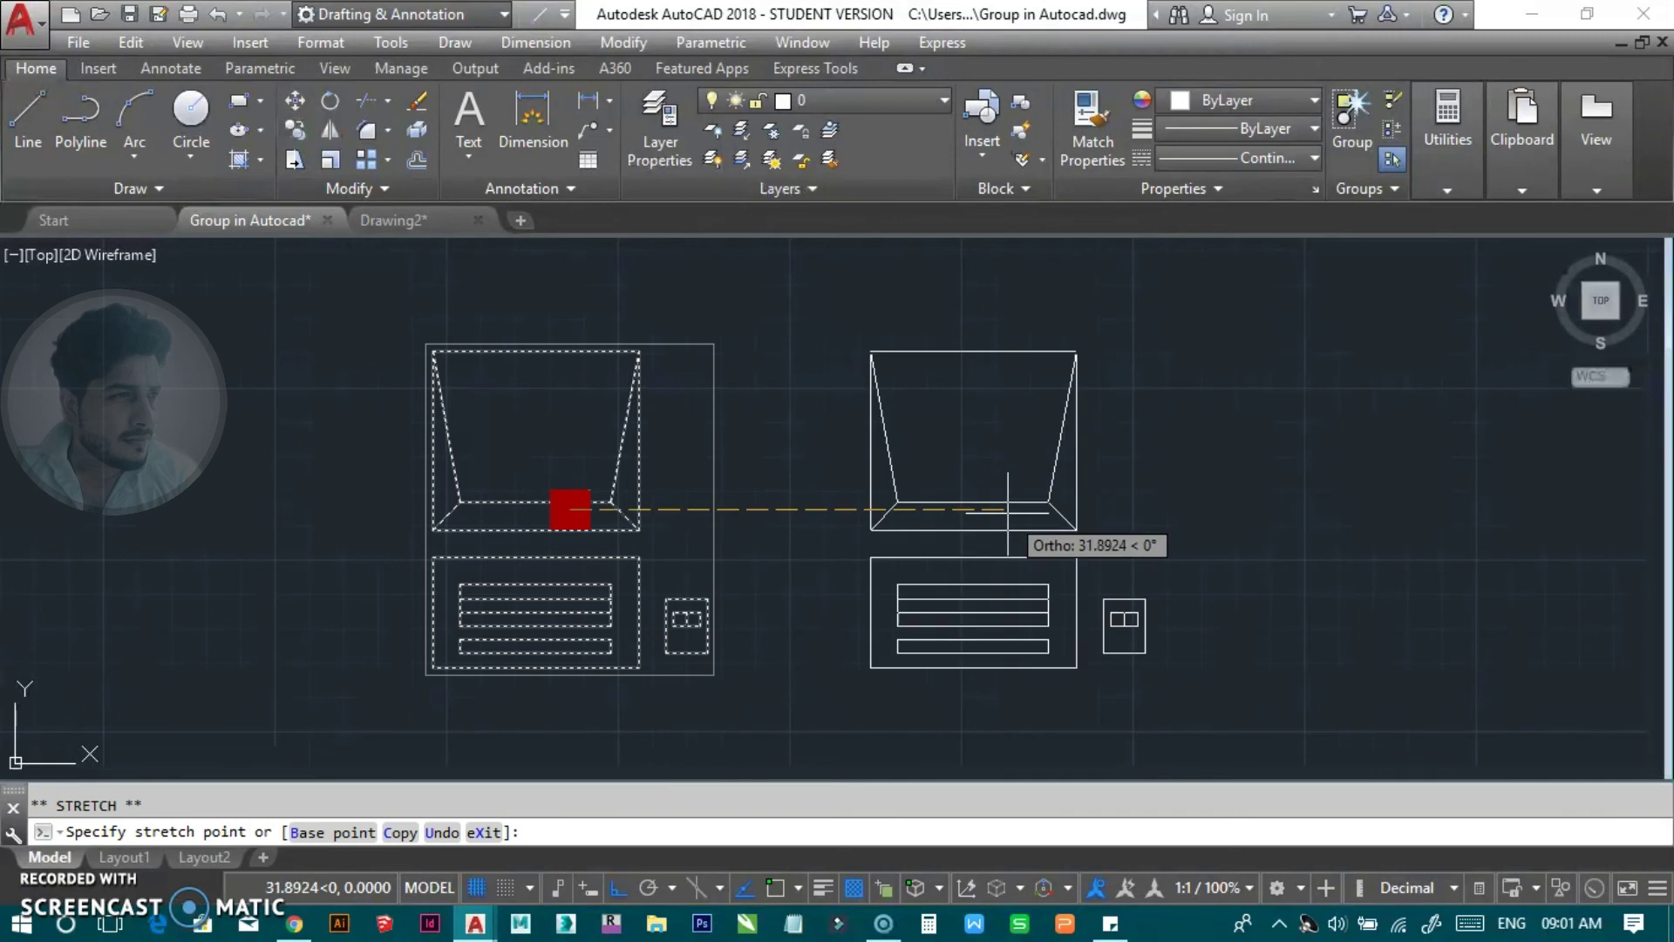
pyautogui.click(1008, 513)
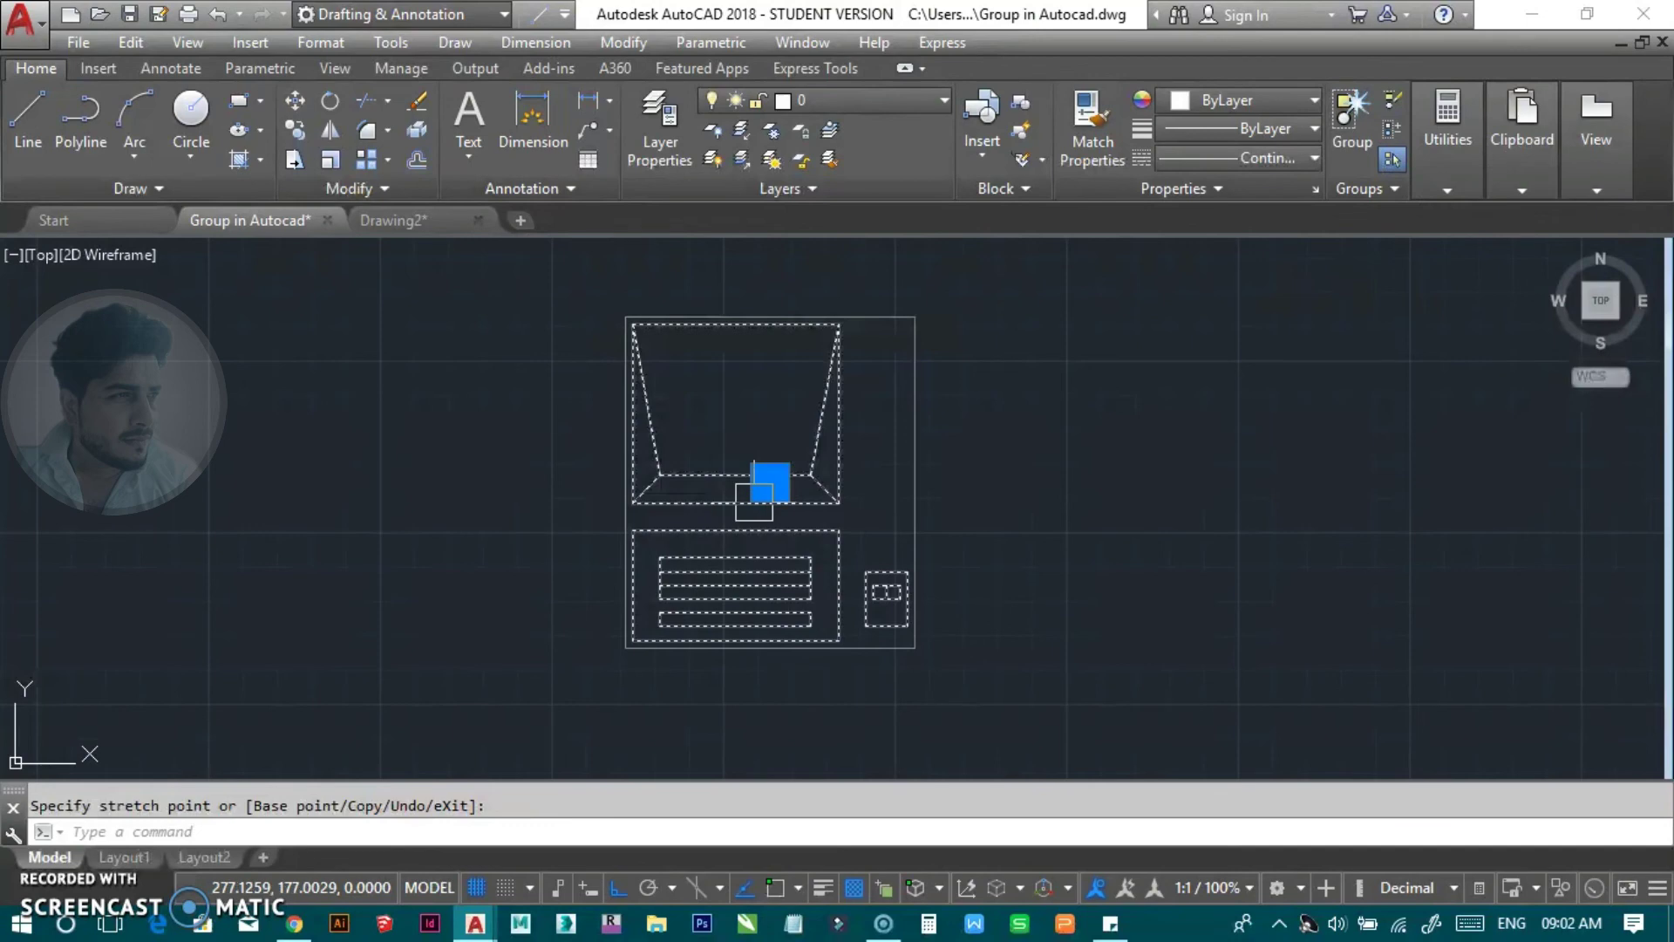
pyautogui.scroll(-3, 727, 589)
pyautogui.scroll(-2, 534, 660)
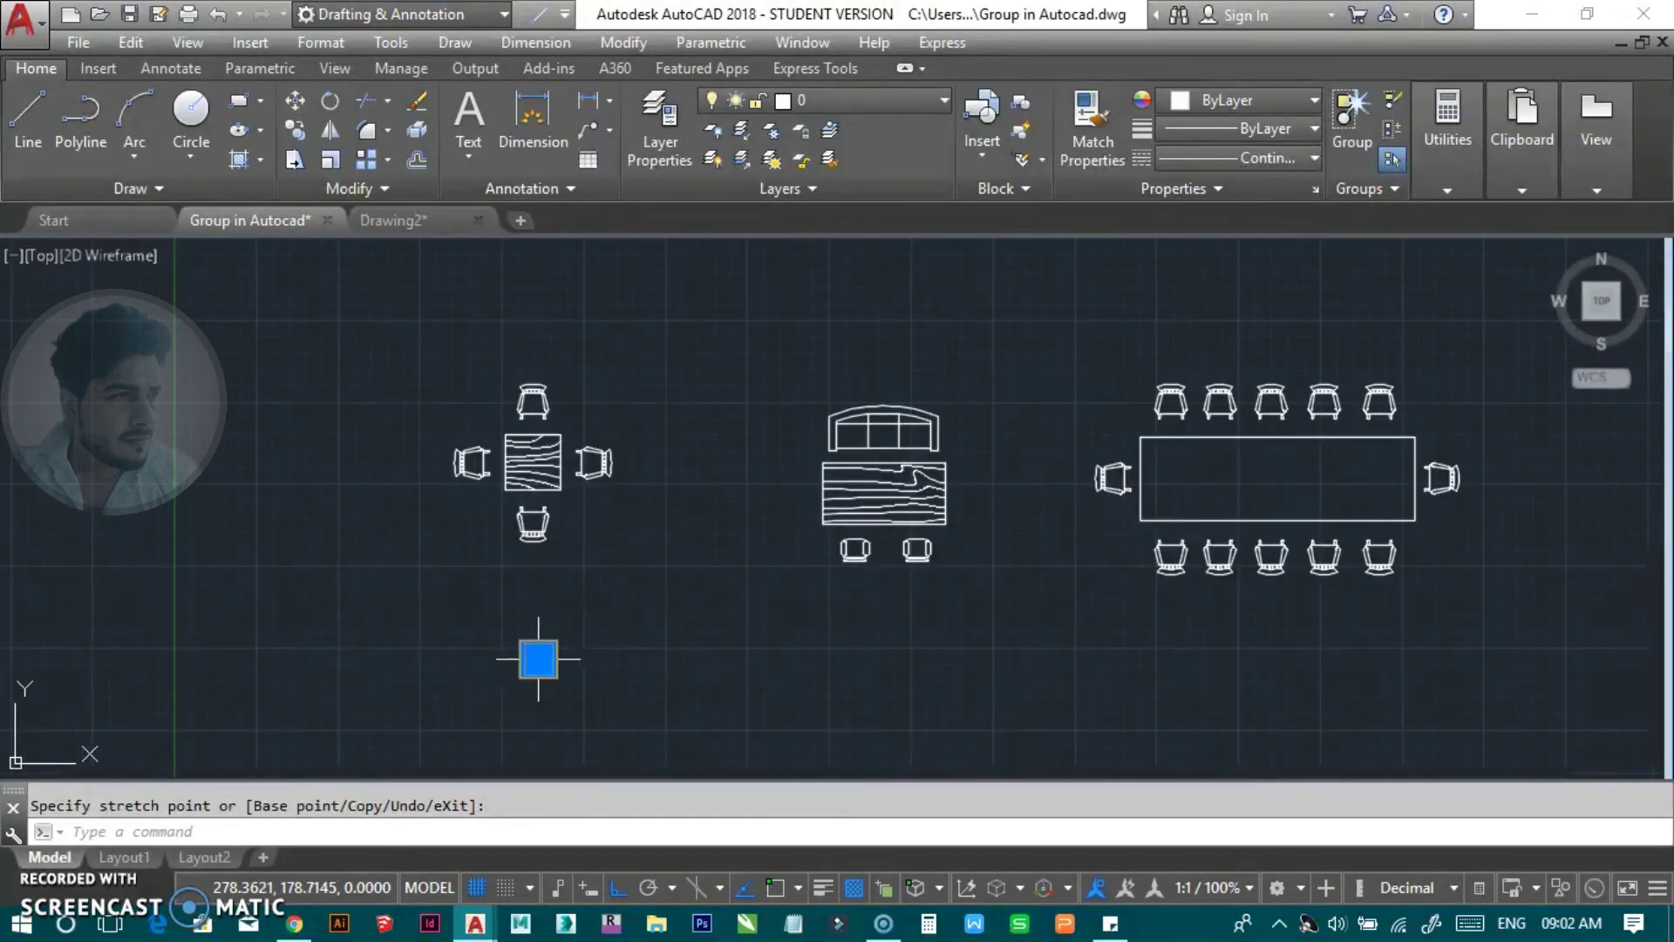
# Step: Window-select the grouped terminal and erase its 32 objects, leaving the three furniture sets
pyautogui.moveTo(538, 658); pyautogui.dragTo(425, 610, button='middle')
pyautogui.scroll(5, 425, 610)
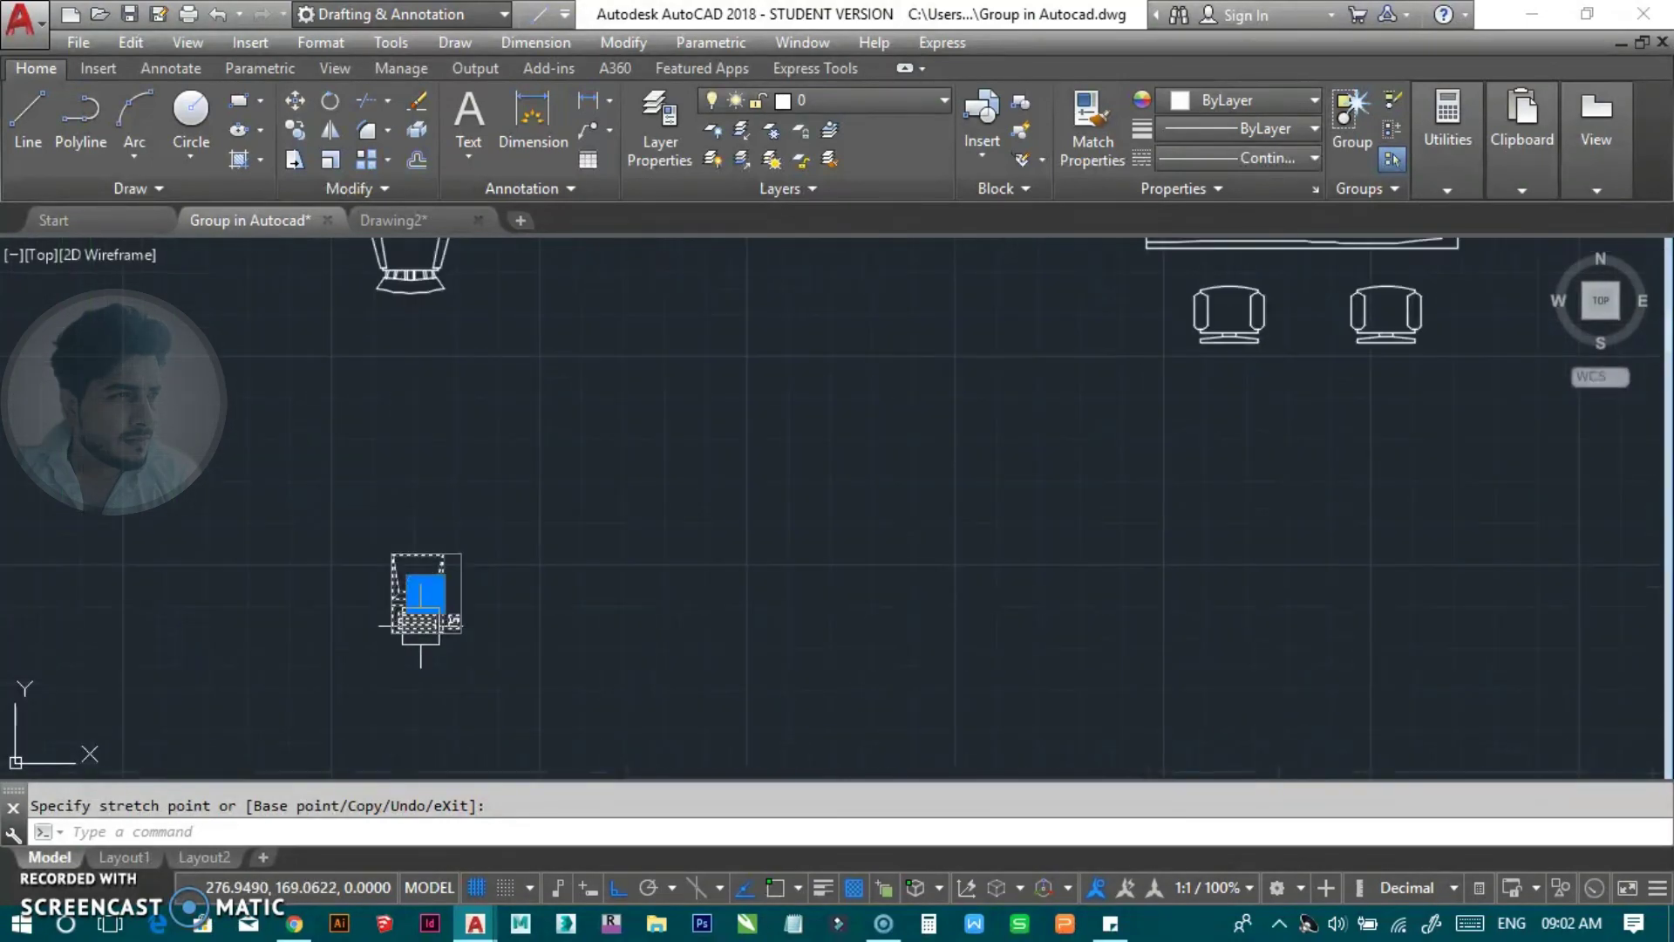
pyautogui.scroll(-5, 571, 568)
pyautogui.press('Escape')
pyautogui.moveTo(572, 568); pyautogui.dragTo(578, 610, button='middle')
pyautogui.click(479, 557)
pyautogui.click(284, 665)
pyautogui.write('e')
pyautogui.press('Return')
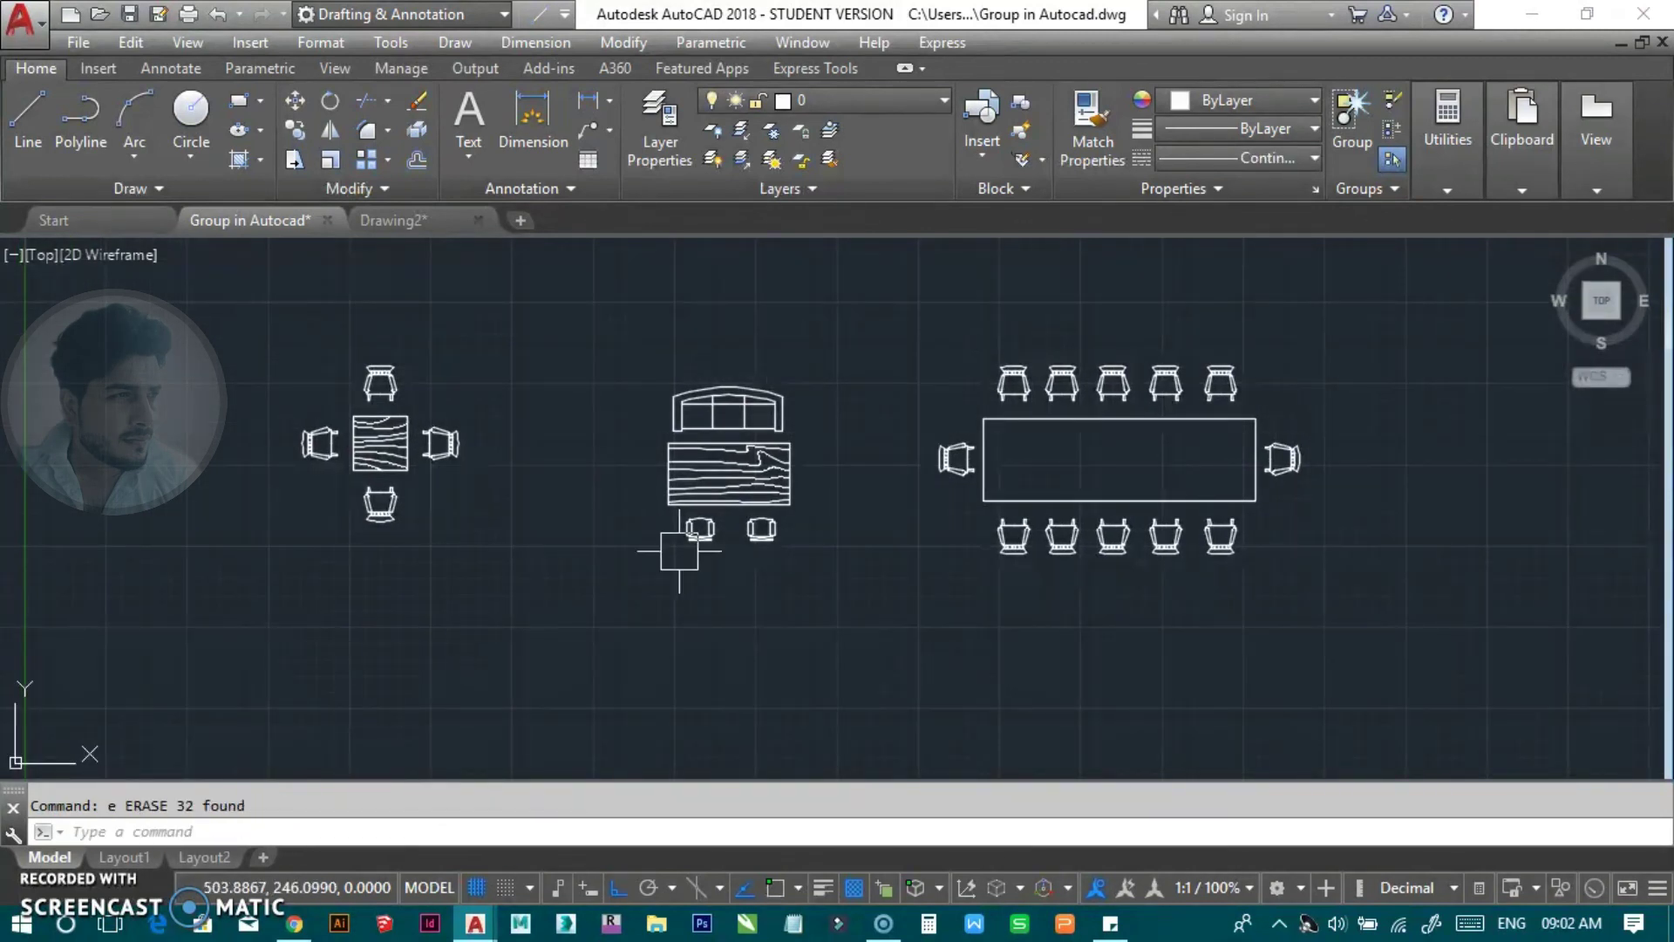